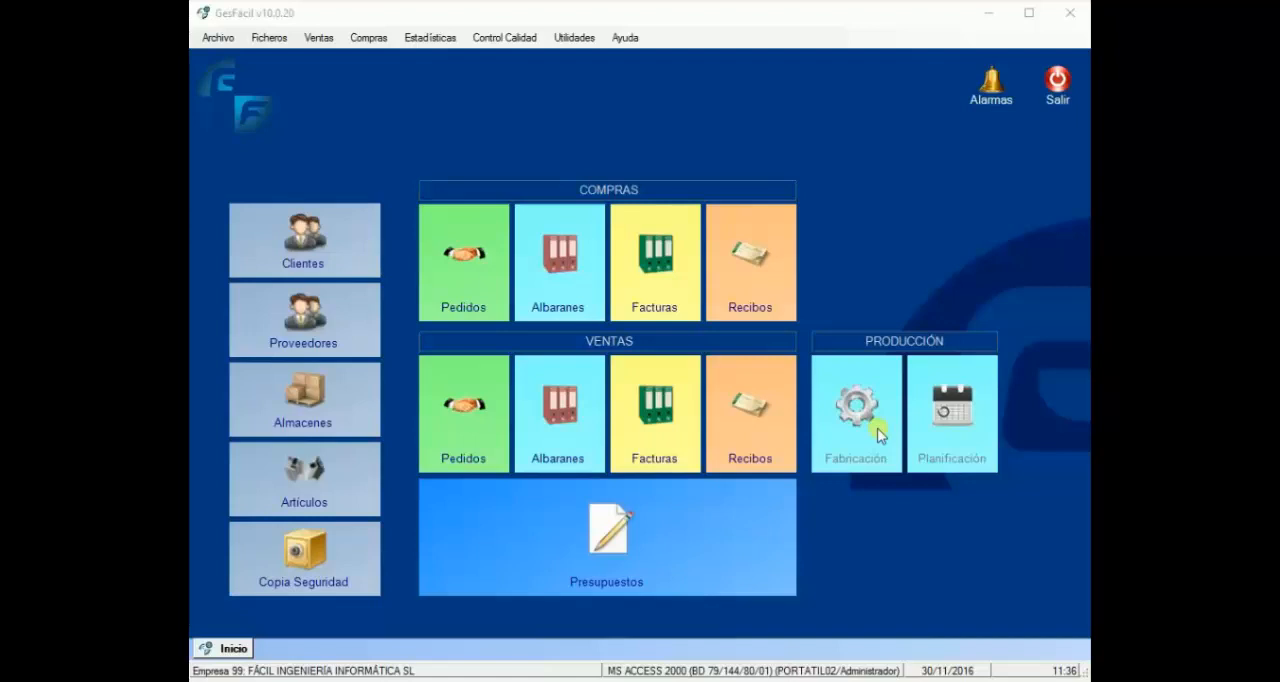
Step: Open the first pending quote in the quotes list, detach it into a floating window and dock it back
click(609, 571)
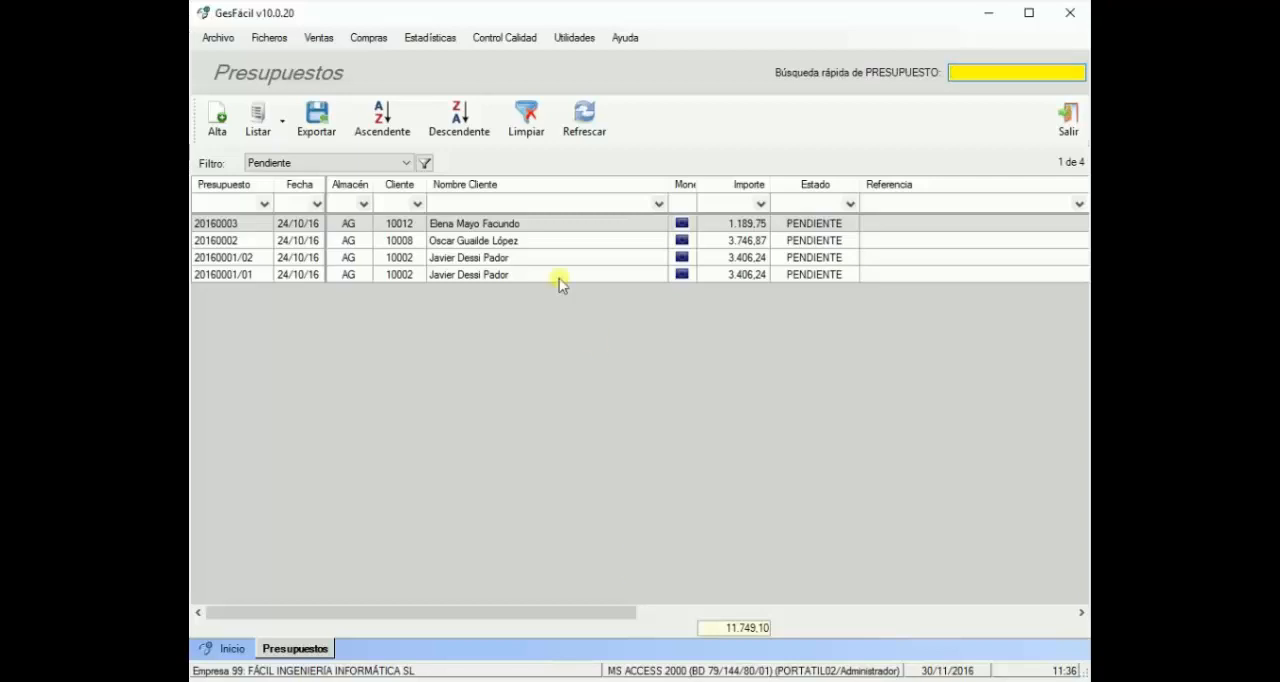
double_click(505, 224)
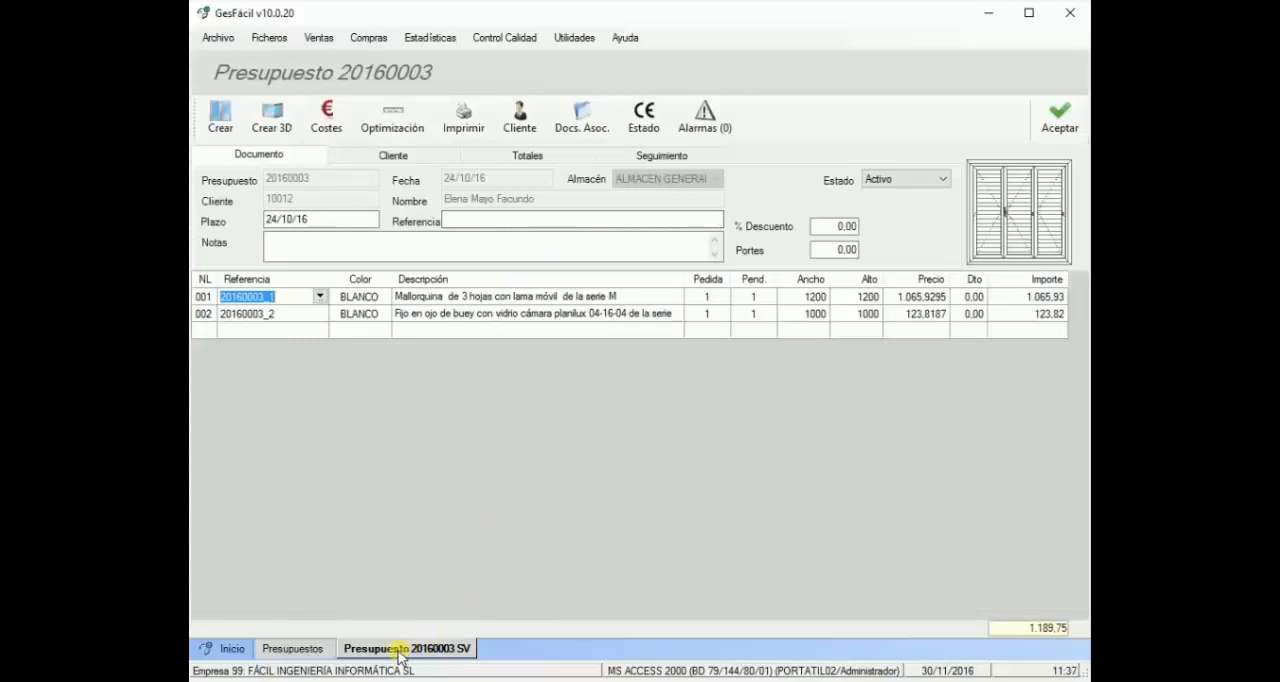
drag(400, 652, 771, 607)
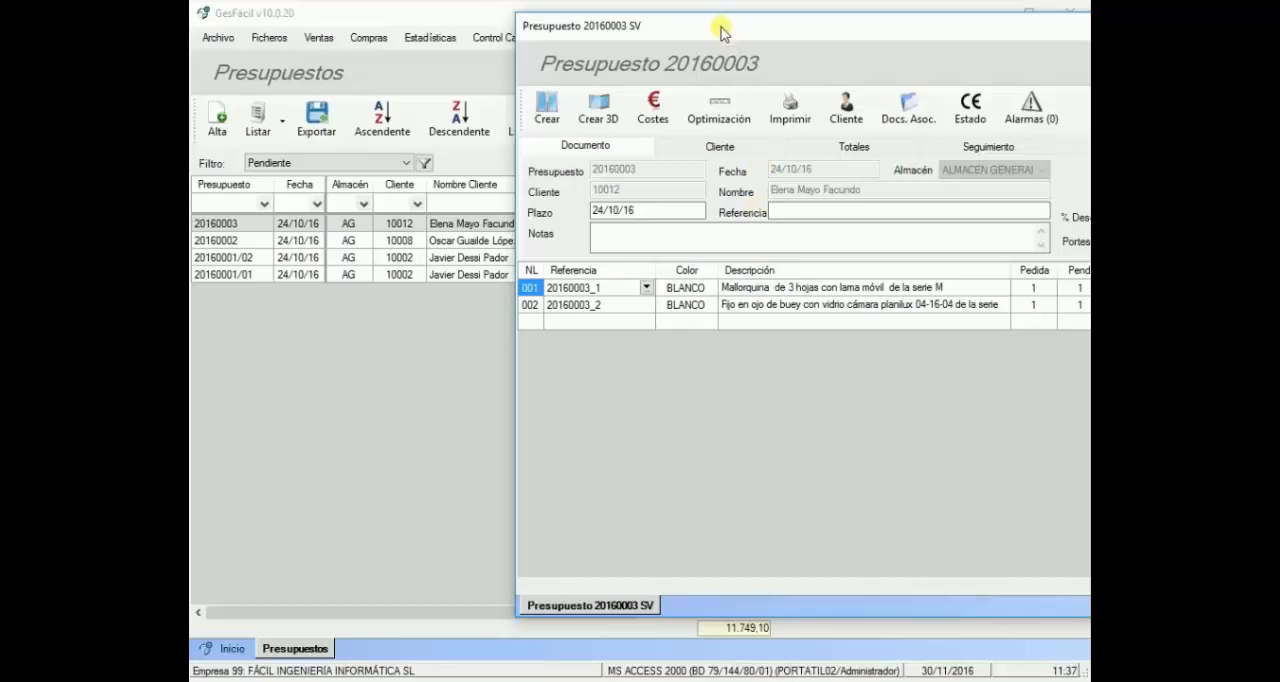
drag(717, 26, 637, 357)
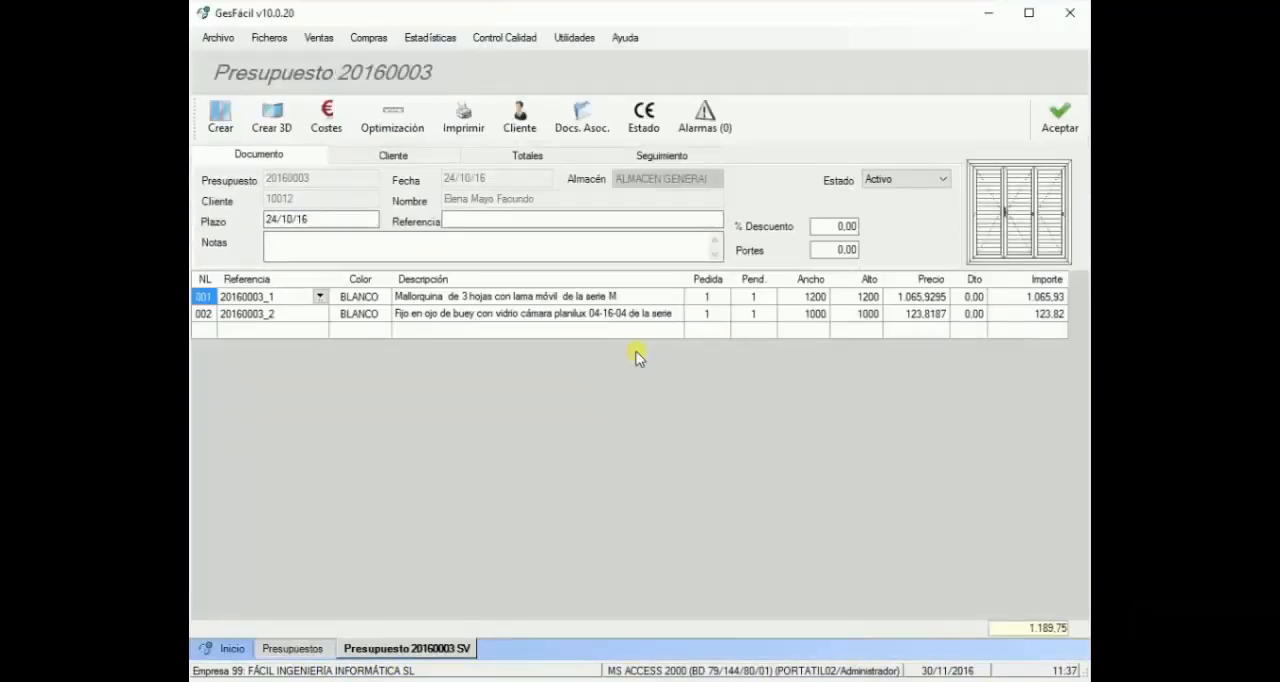
Step: Close the quote and the quotes list, and open the company's general parameters
click(1066, 125)
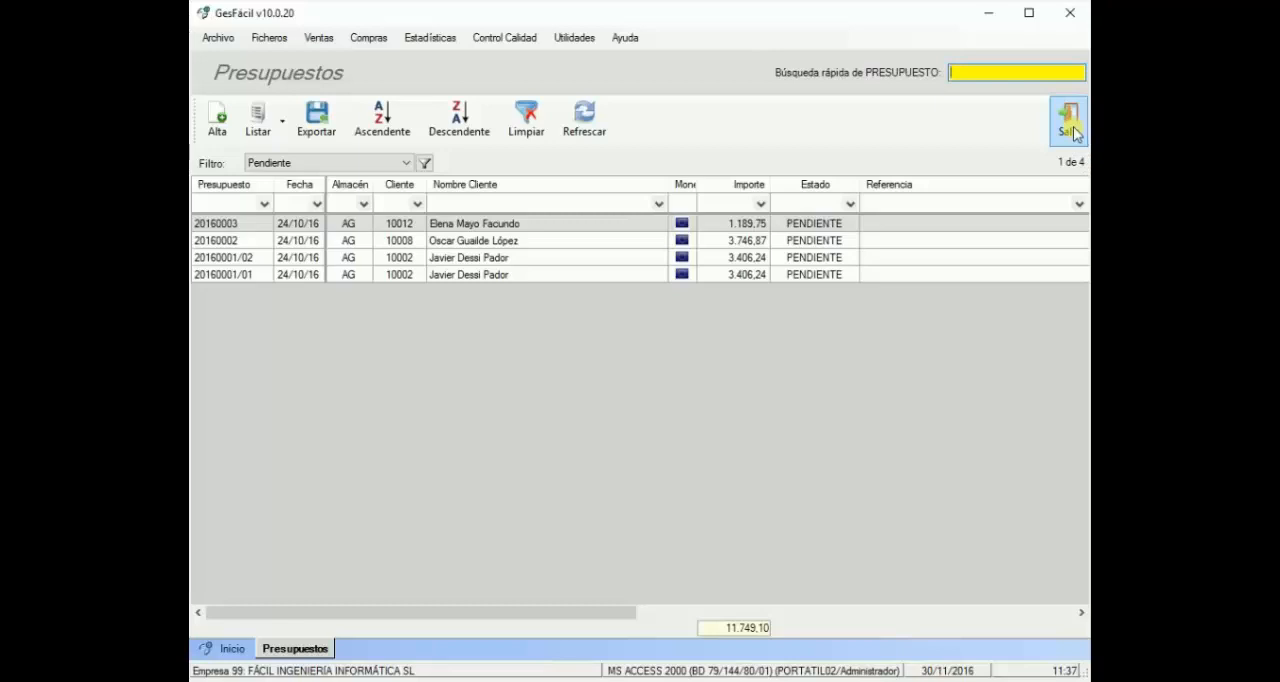
click(1073, 130)
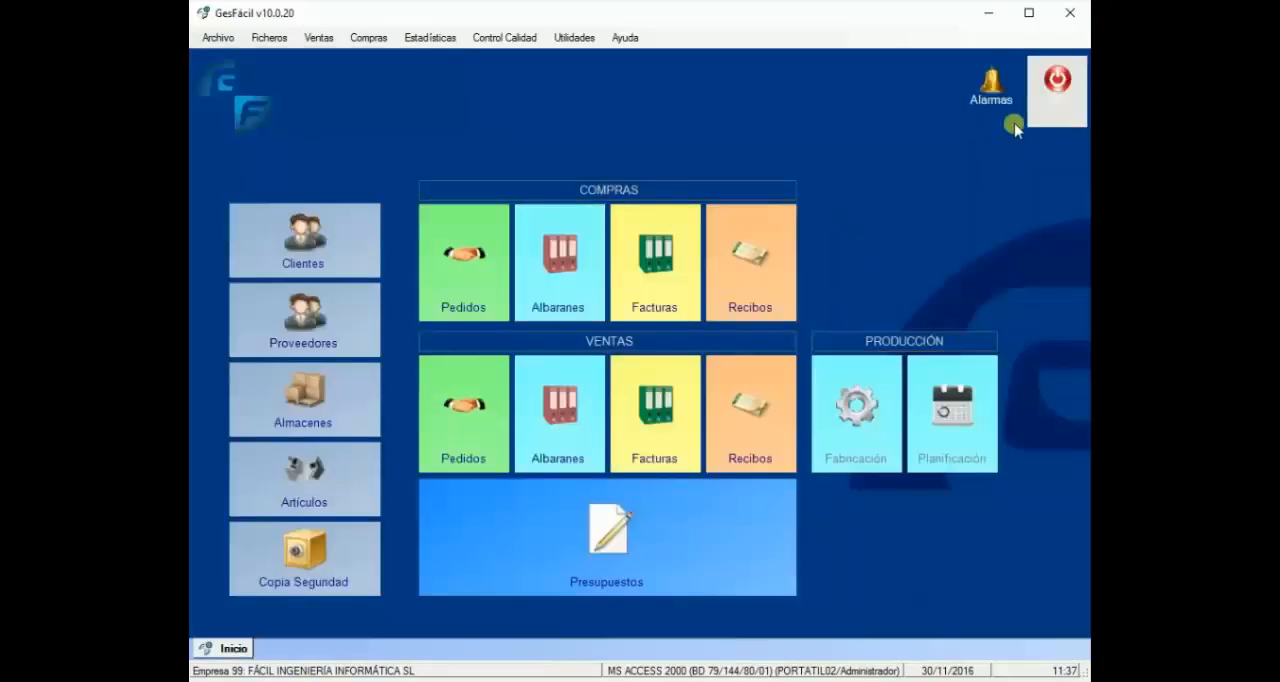
click(574, 45)
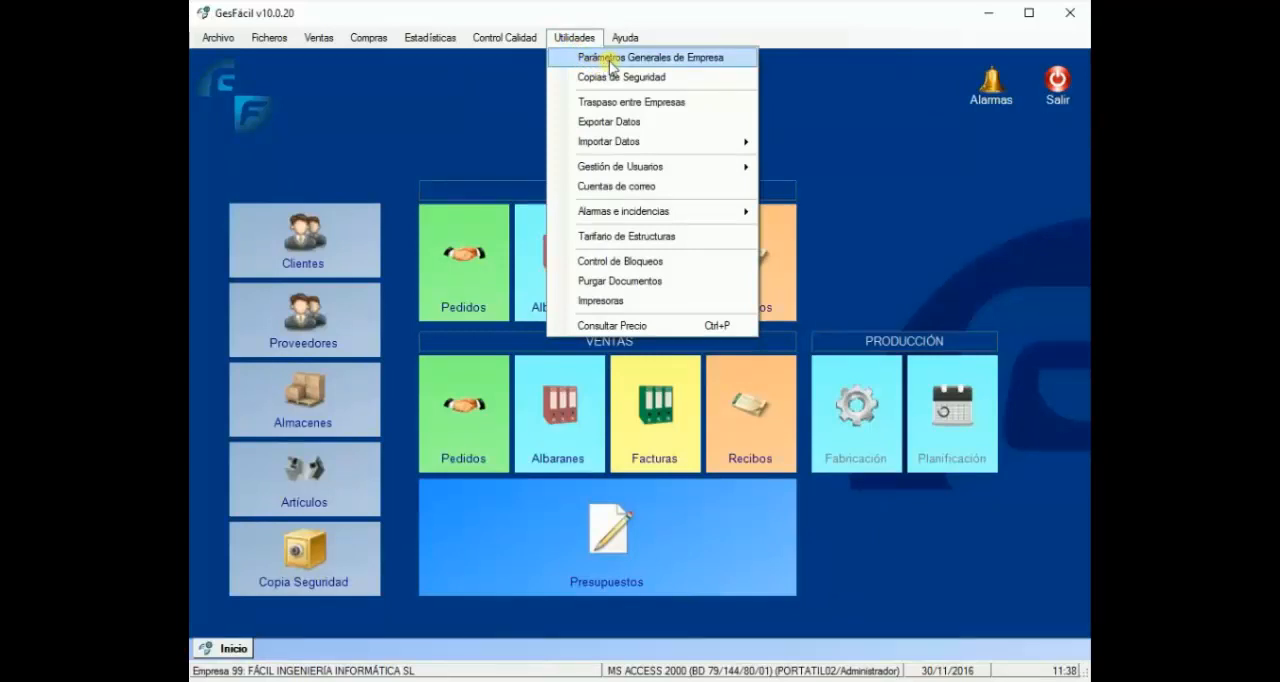
click(609, 58)
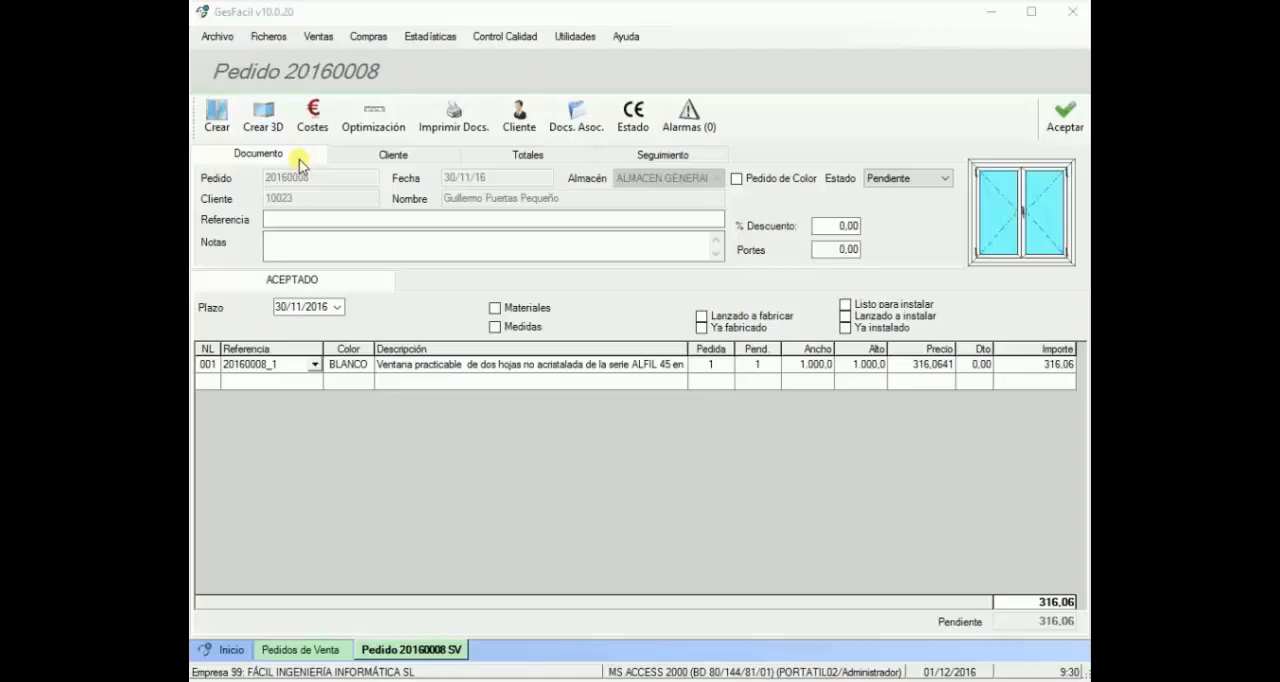
Step: Create a structure in the sales order from the stored three-leaf louvred shutter model, declining a substitute for the missing glass
click(223, 129)
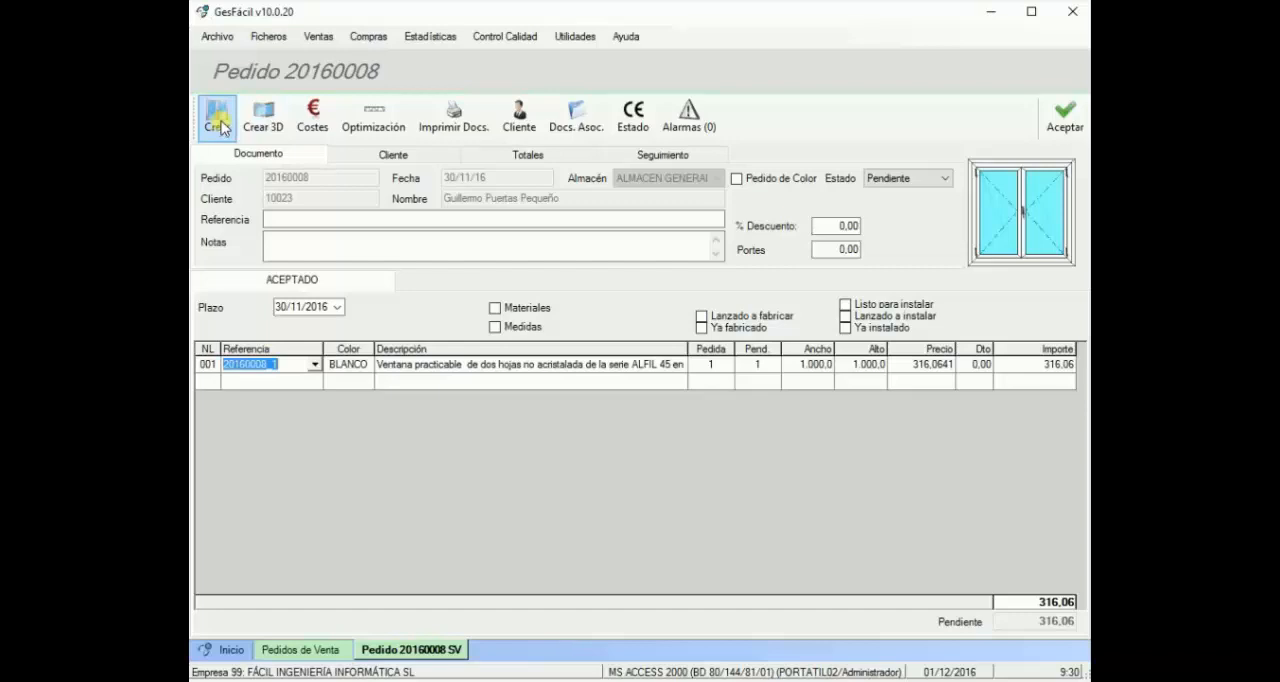
click(220, 120)
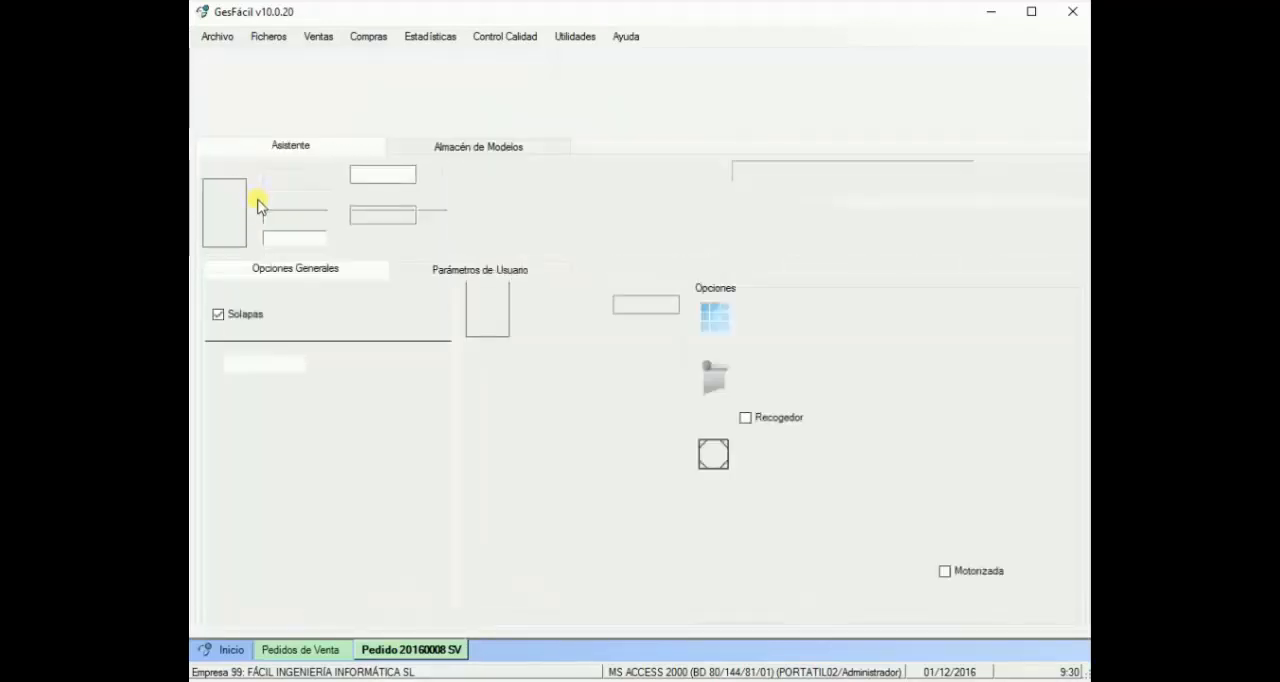
click(463, 147)
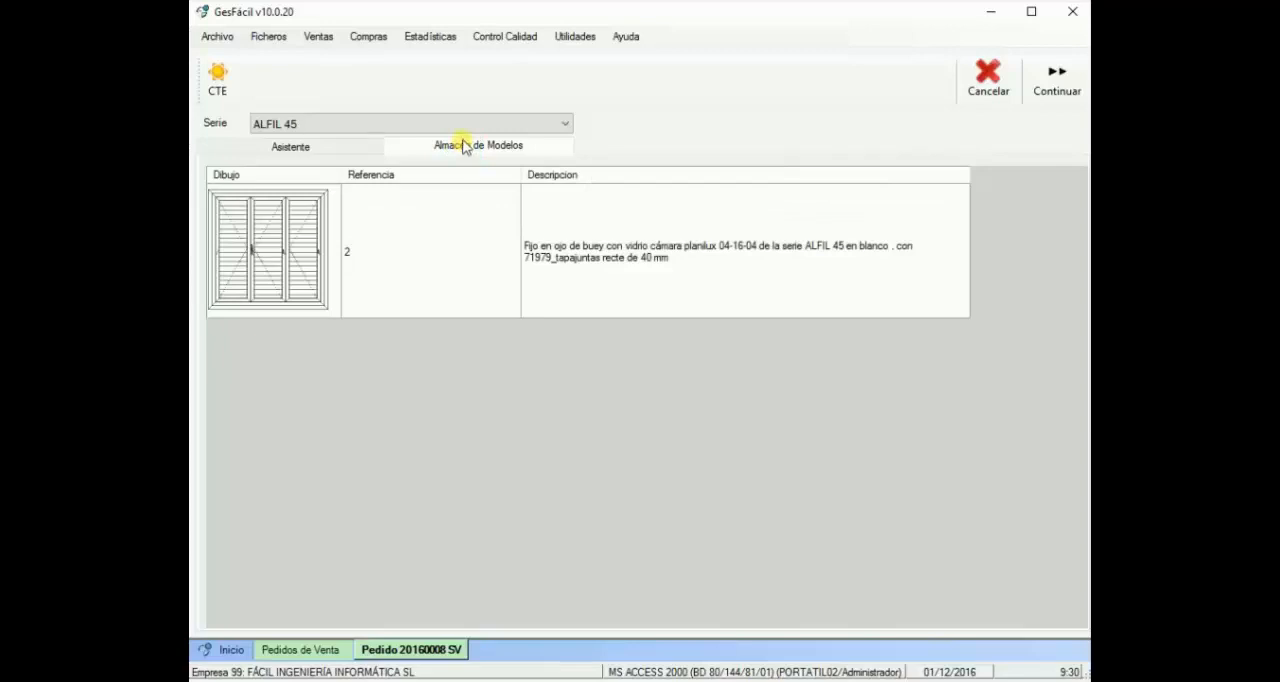
click(280, 258)
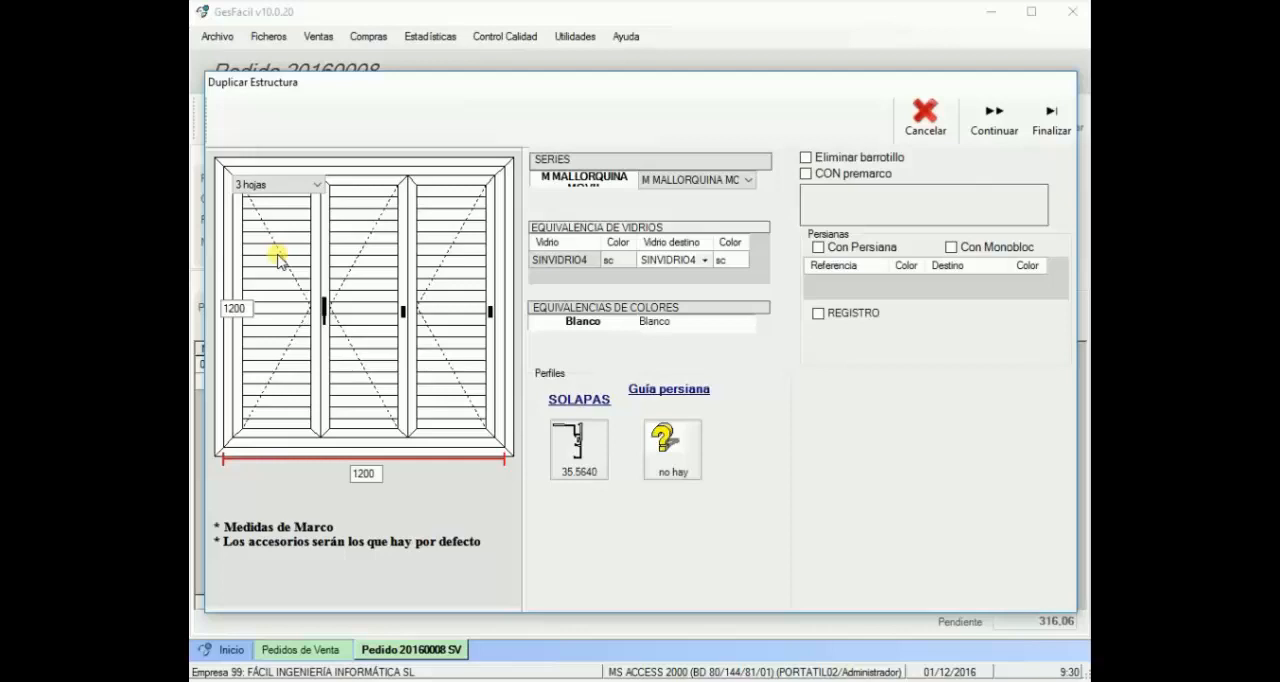
click(991, 117)
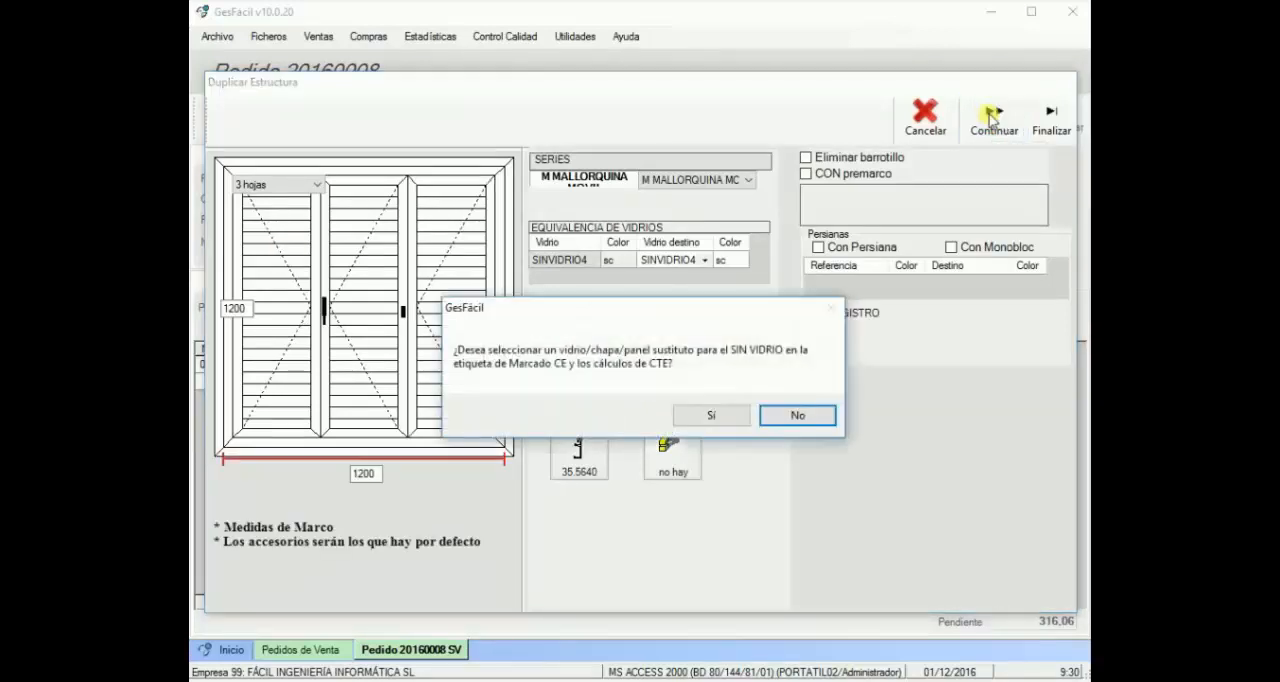
click(815, 418)
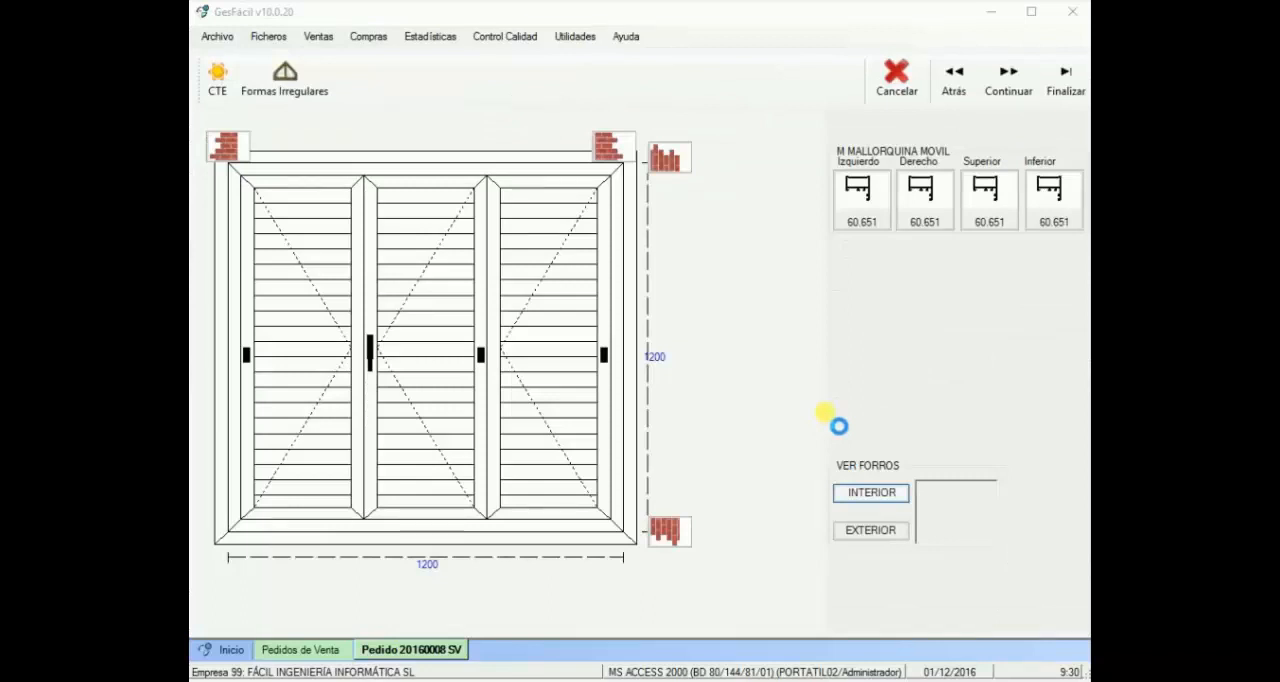
Step: Return to the shutter design, replace it with the two-leaf M MALLORQUINA MOVIL model using the default leaf options, and finalize the structure
click(969, 103)
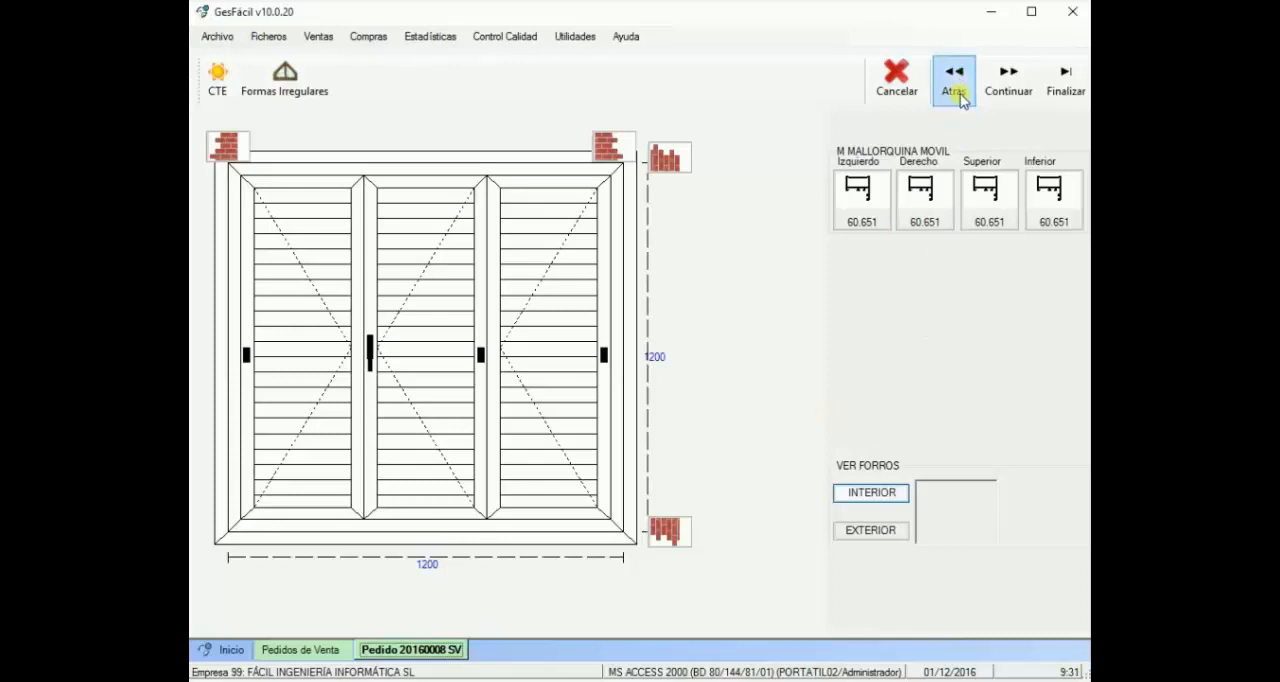
click(956, 86)
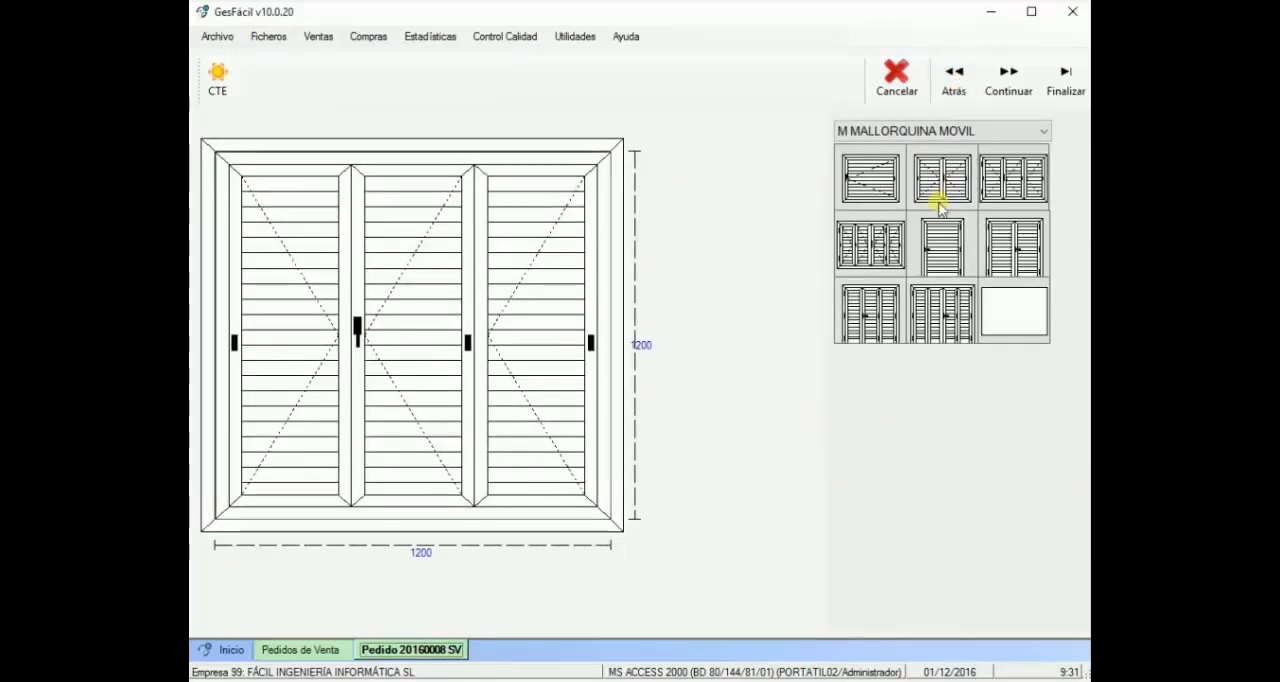
click(934, 172)
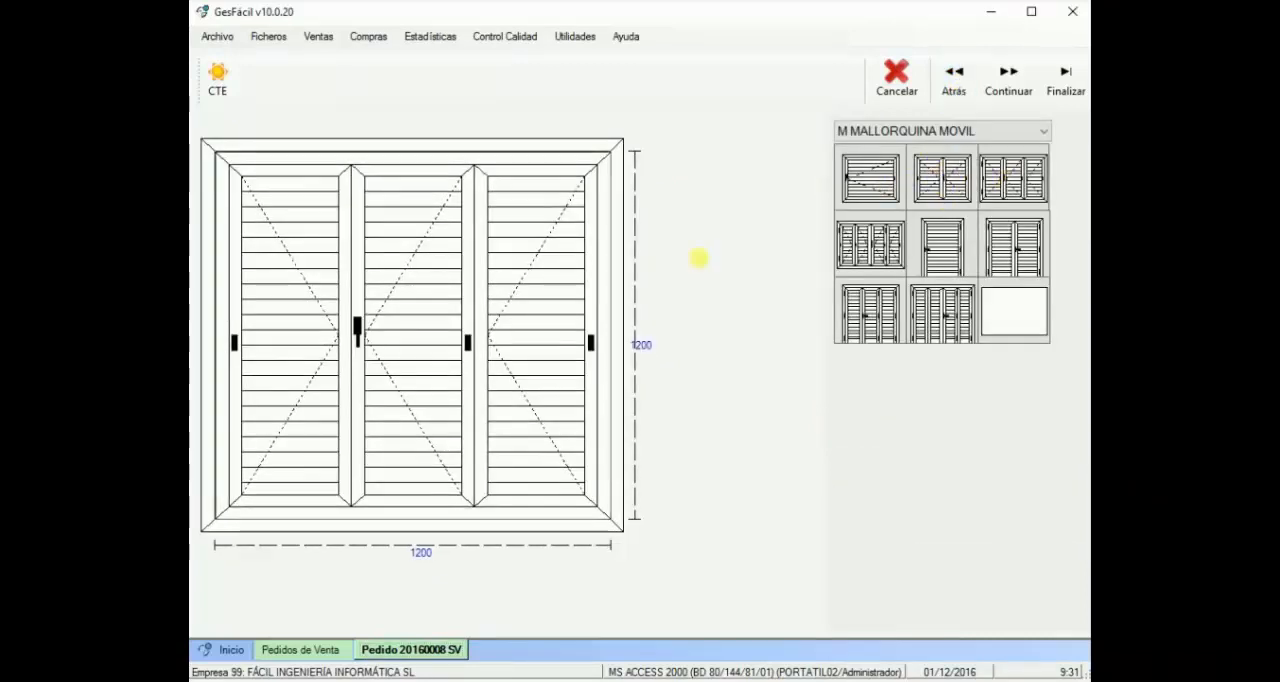
click(476, 342)
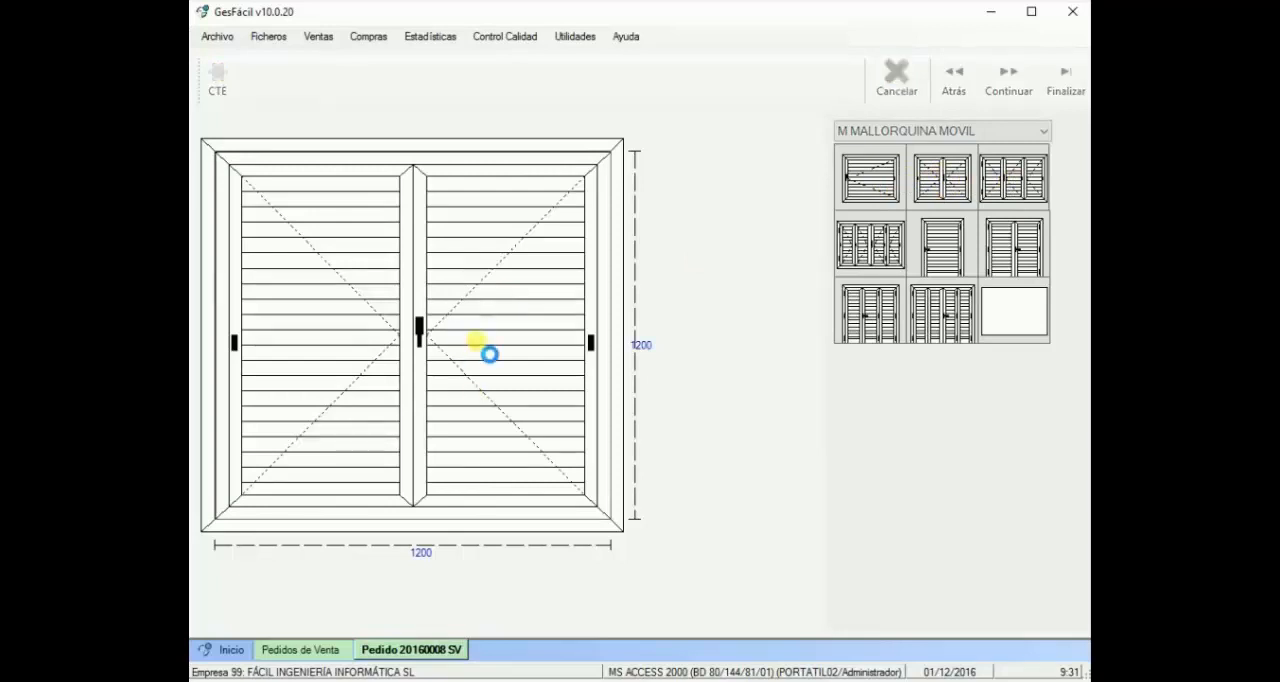
click(628, 386)
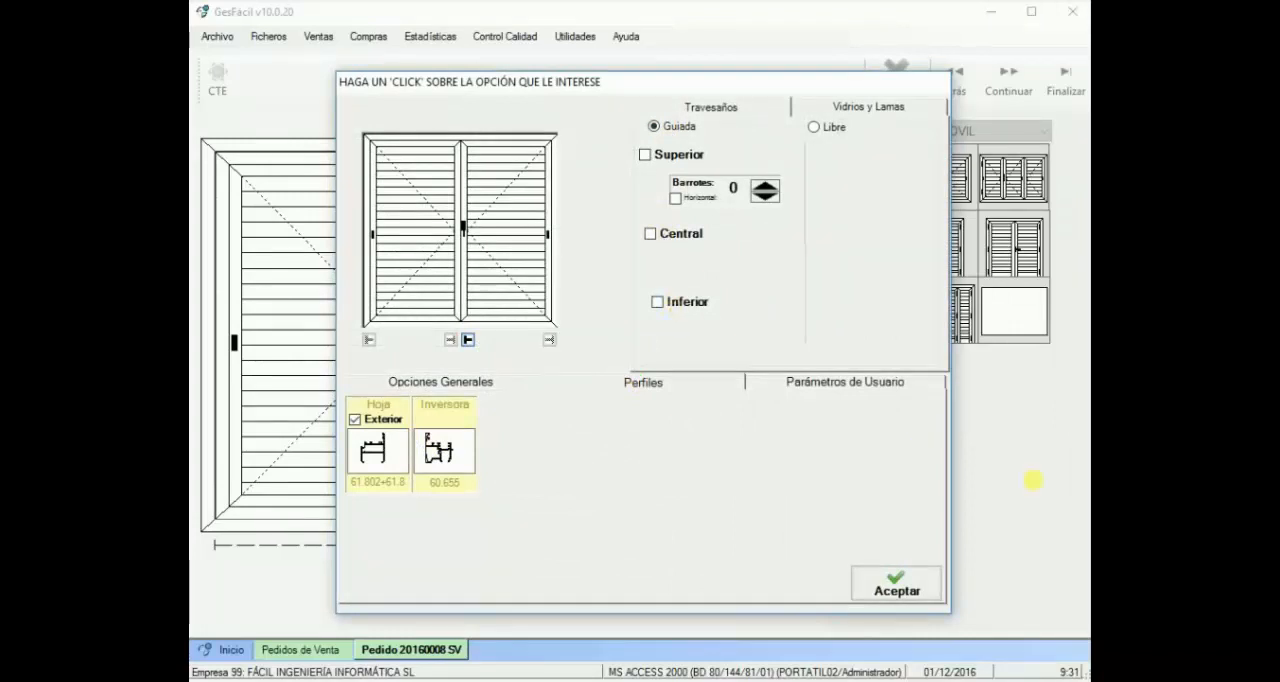
click(906, 586)
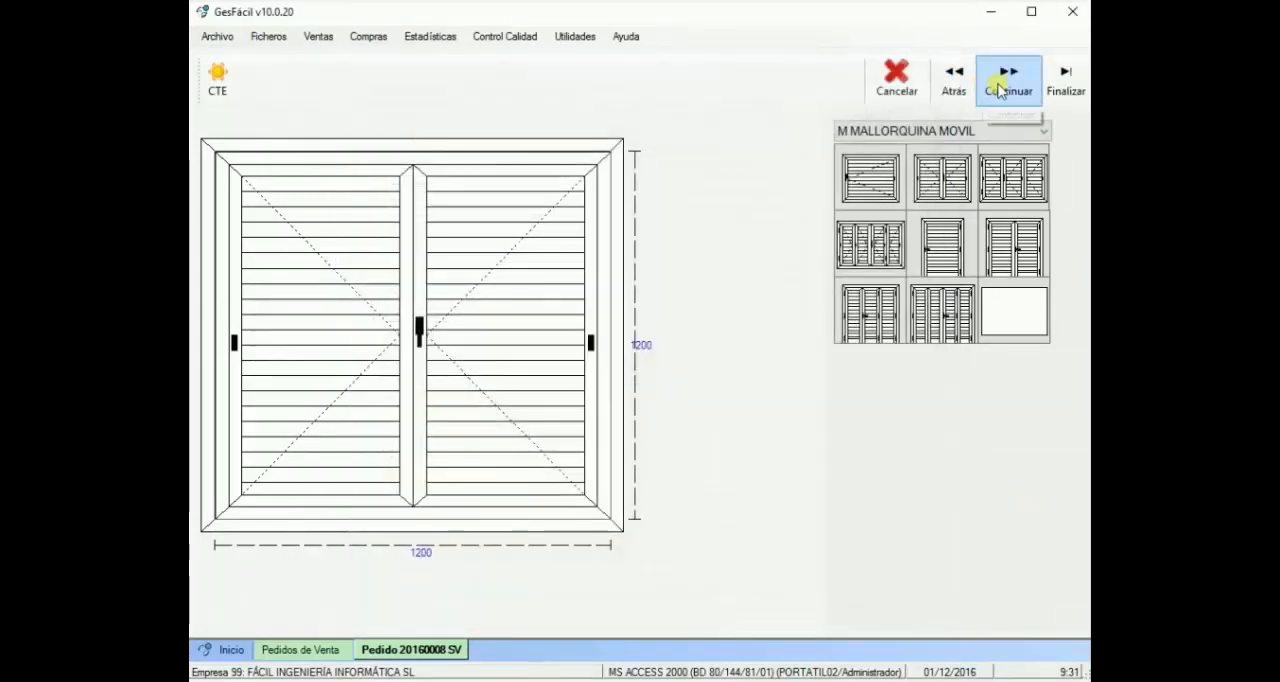
click(1065, 80)
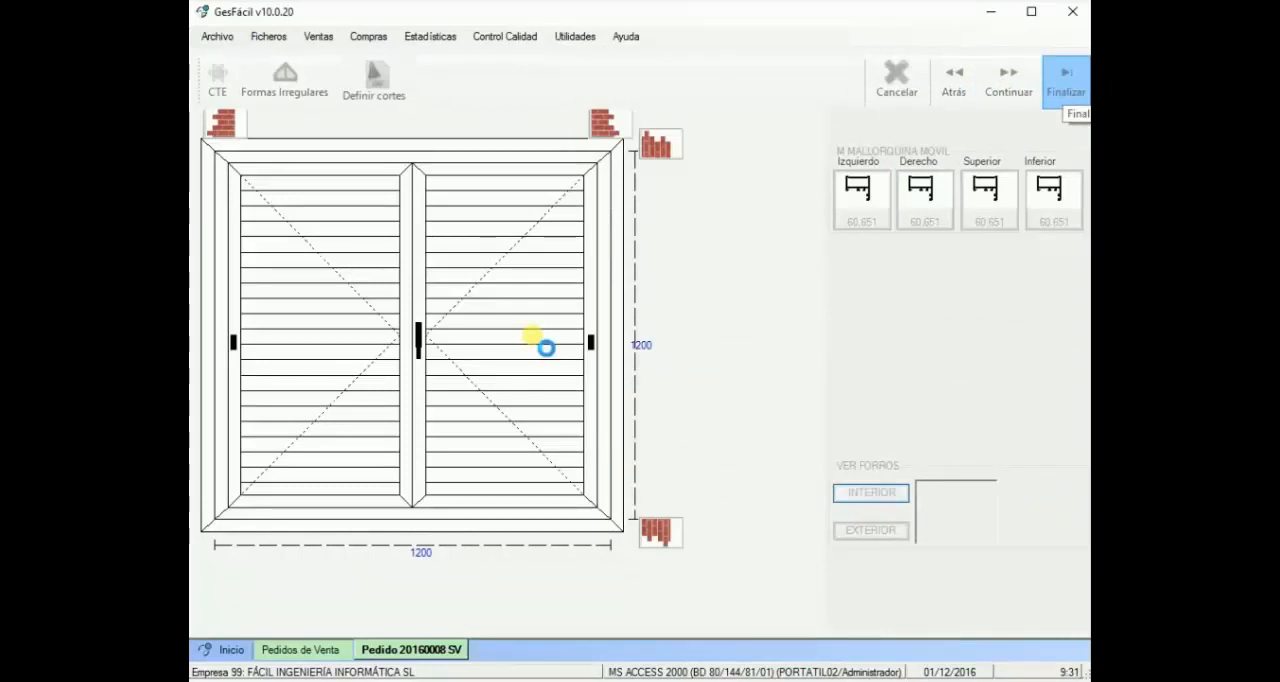
Step: Examine the profile options and the glass and slat options of the single-leaf window
click(862, 491)
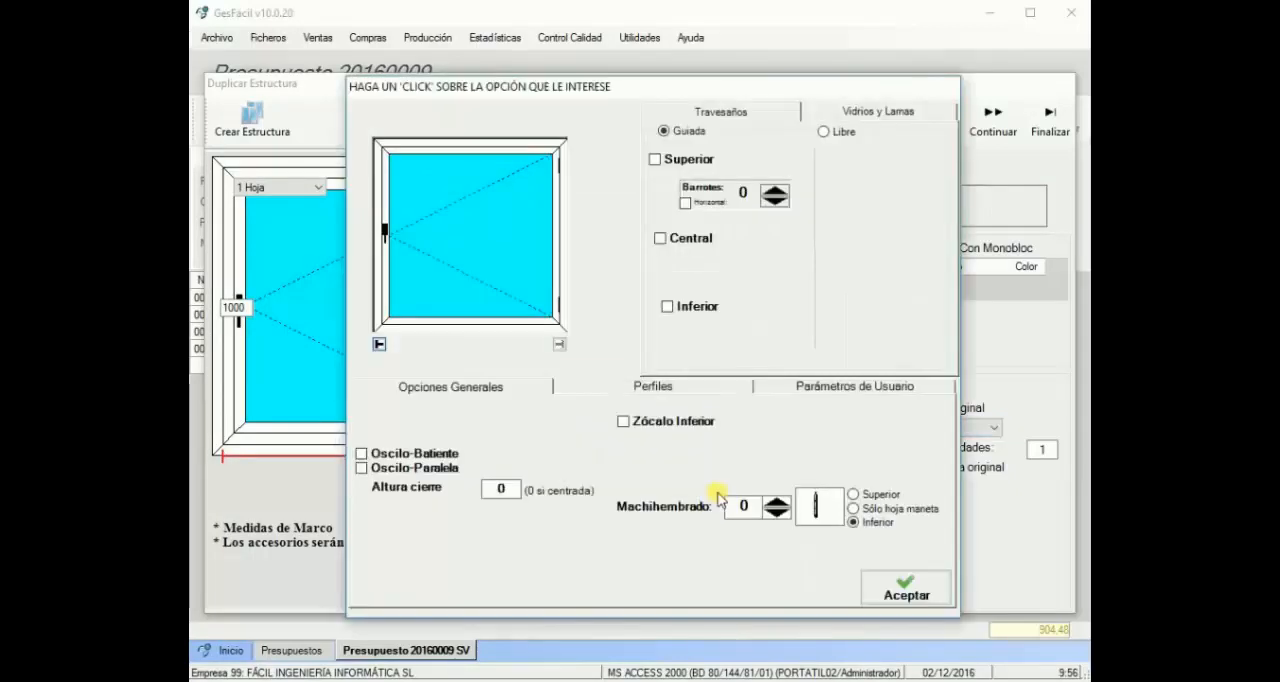
click(660, 388)
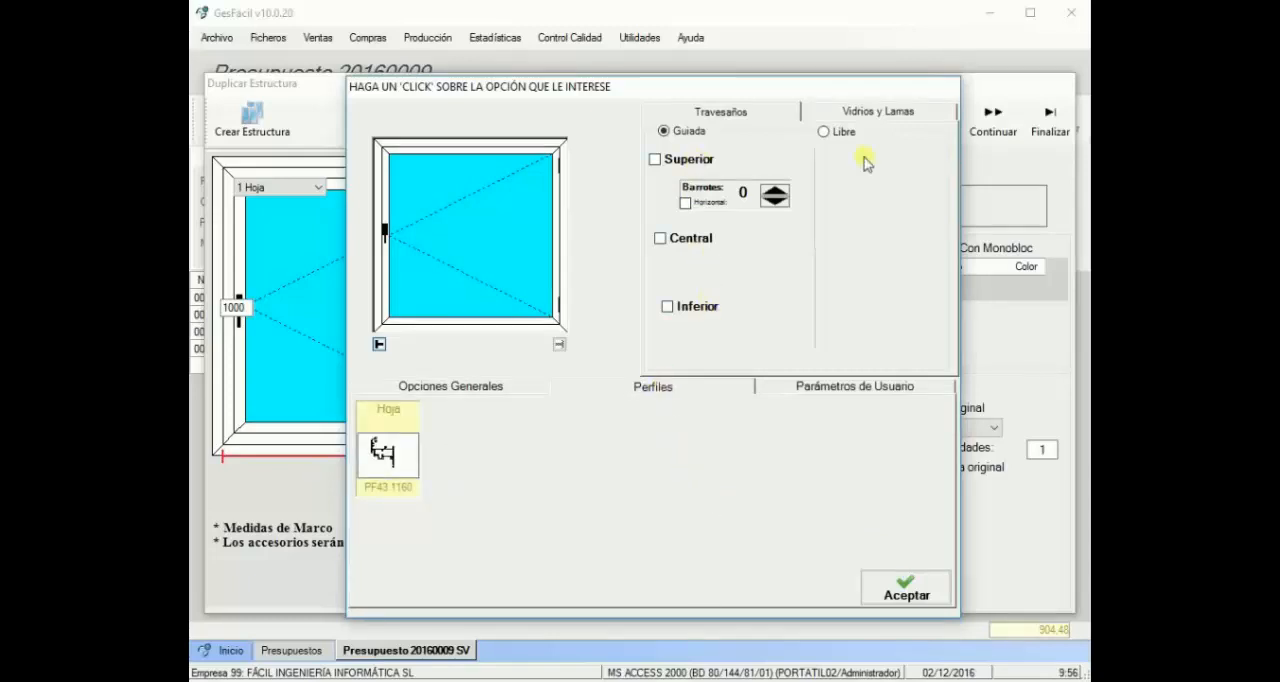
click(870, 114)
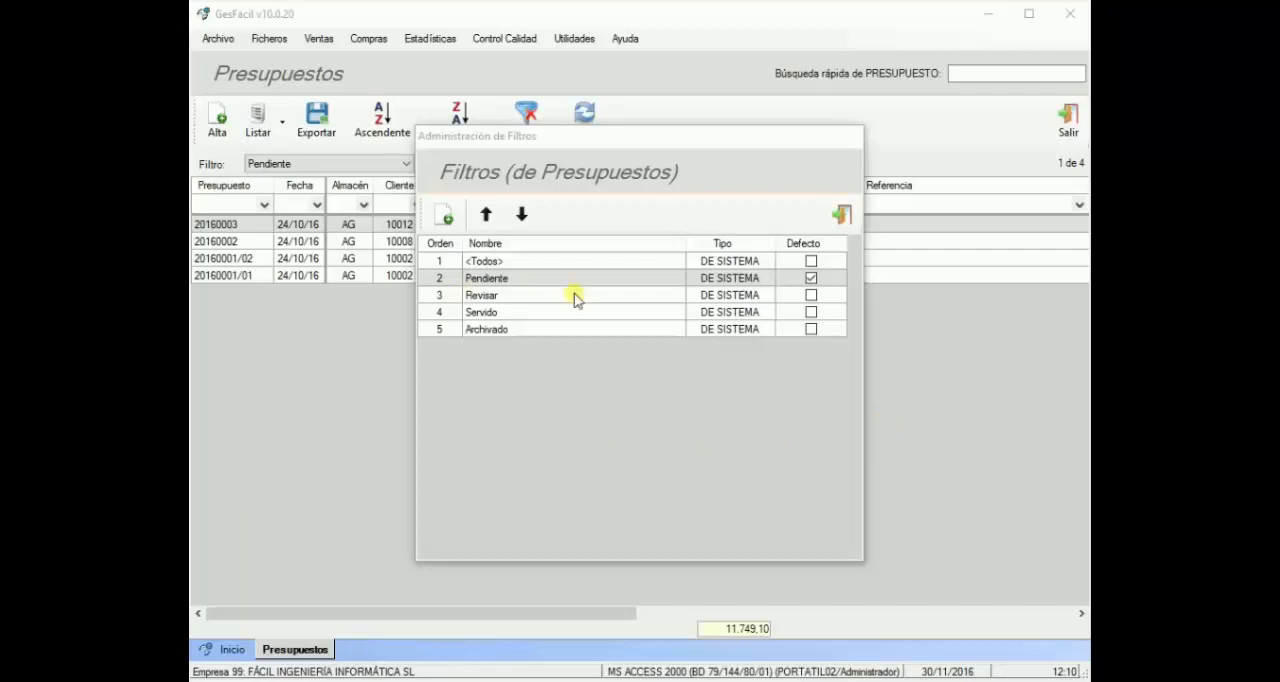
Step: Open the column setup of the Pendiente quote filter and browse the available columns from Pronto Pago to Retales
click(527, 280)
double_click(527, 280)
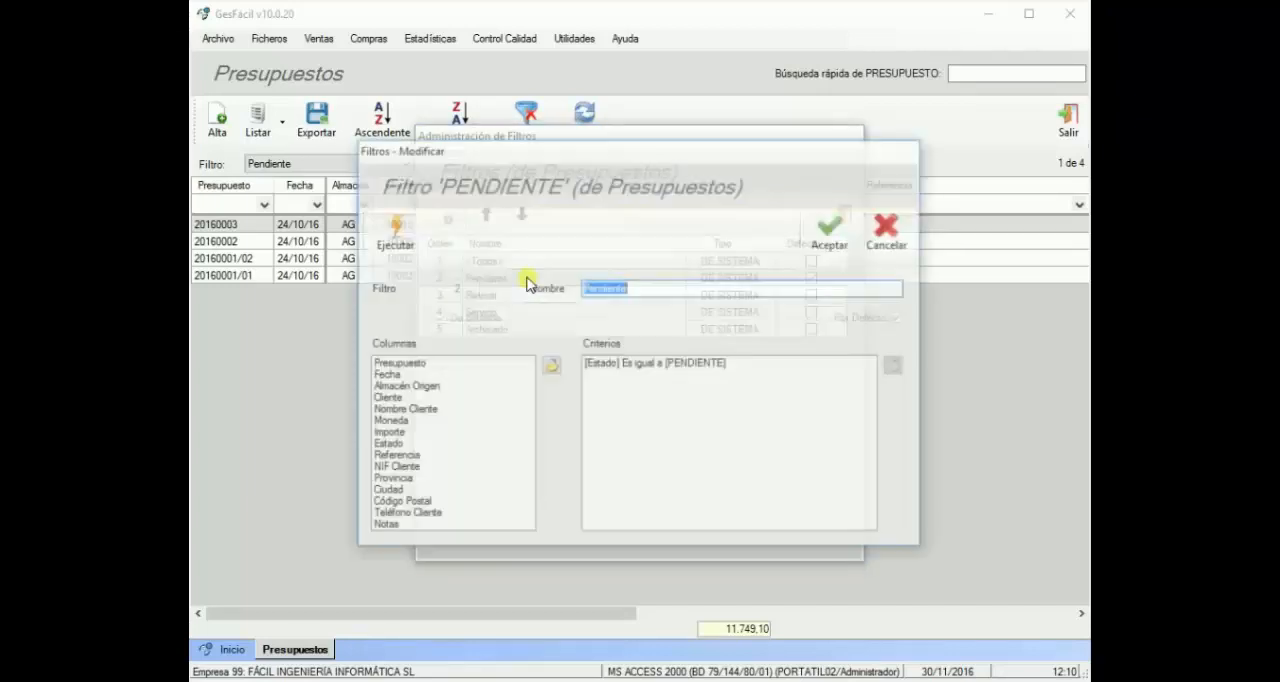
click(553, 367)
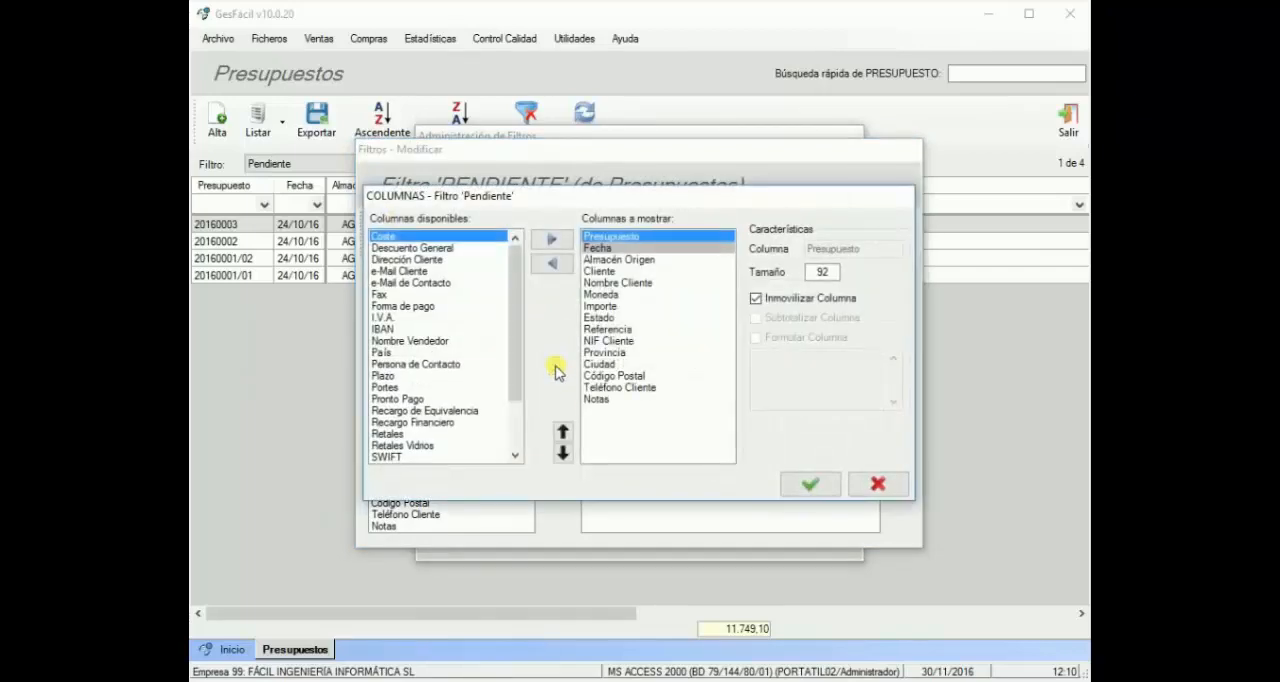
click(407, 400)
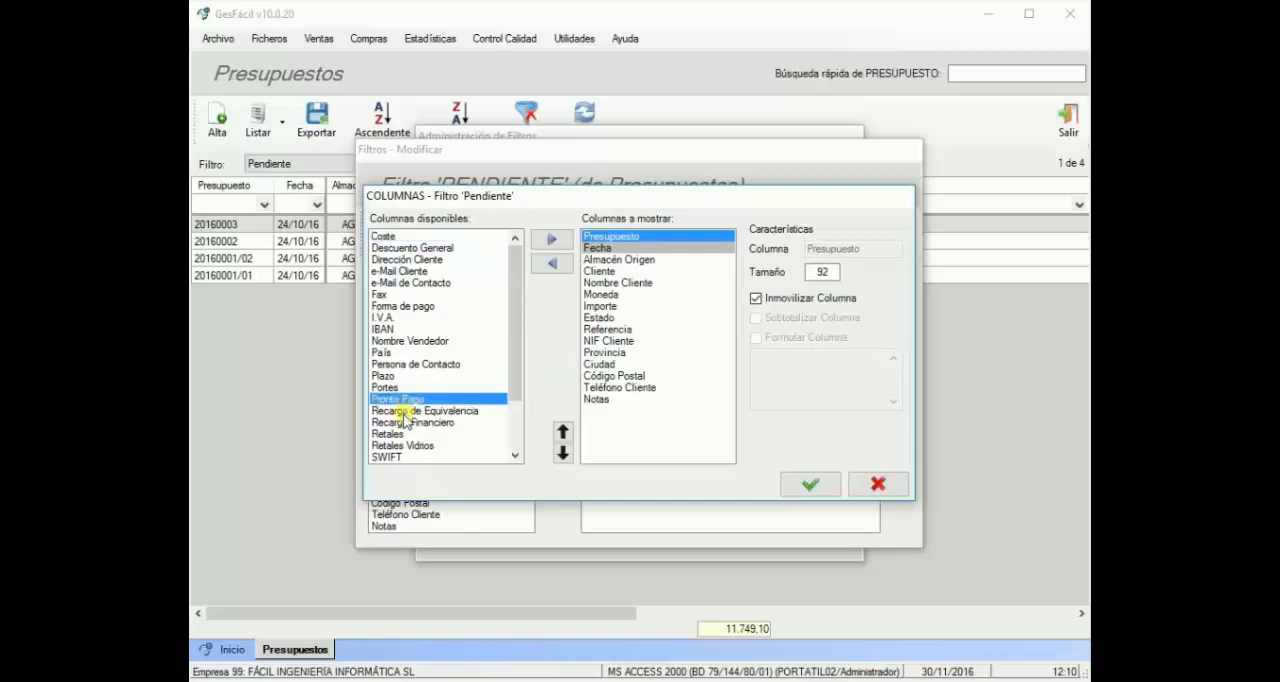
click(406, 411)
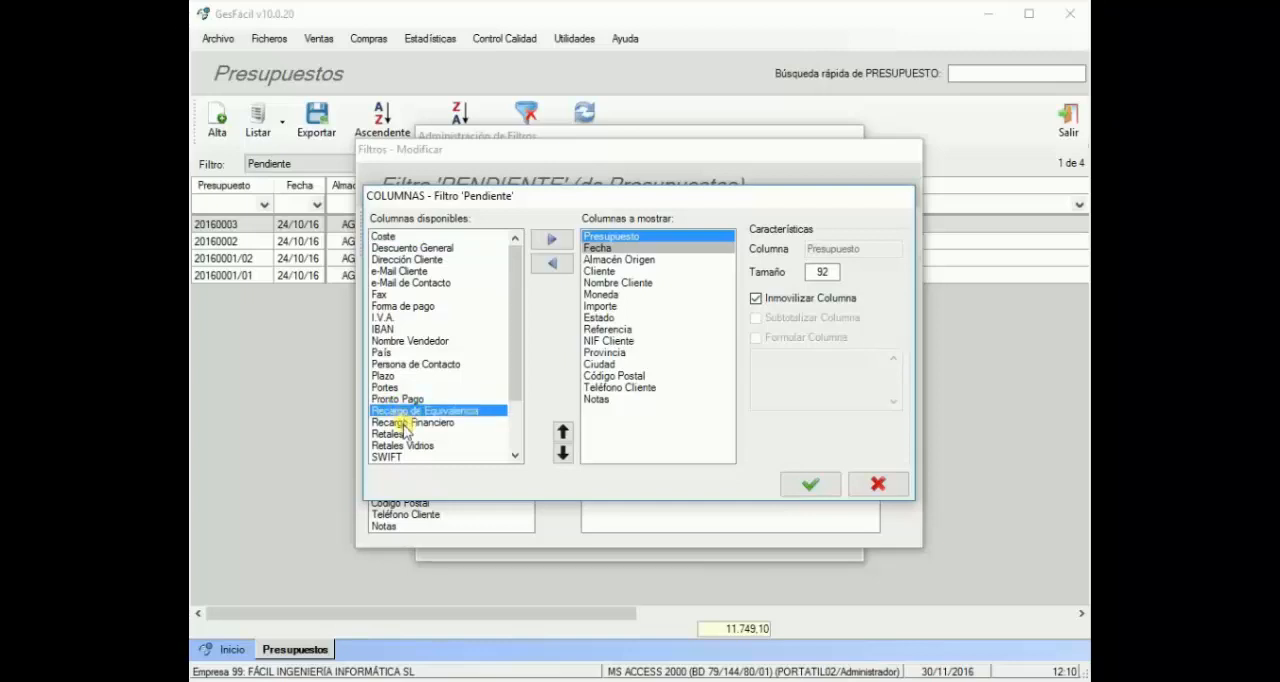
click(405, 424)
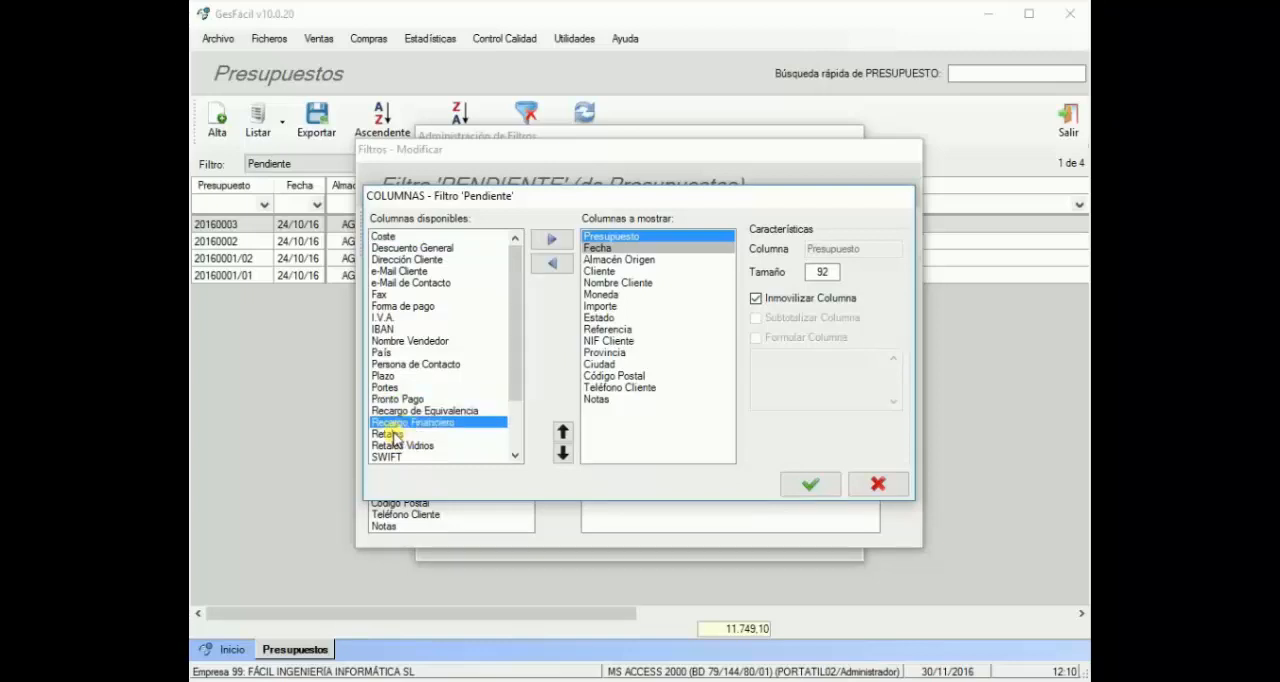
click(394, 434)
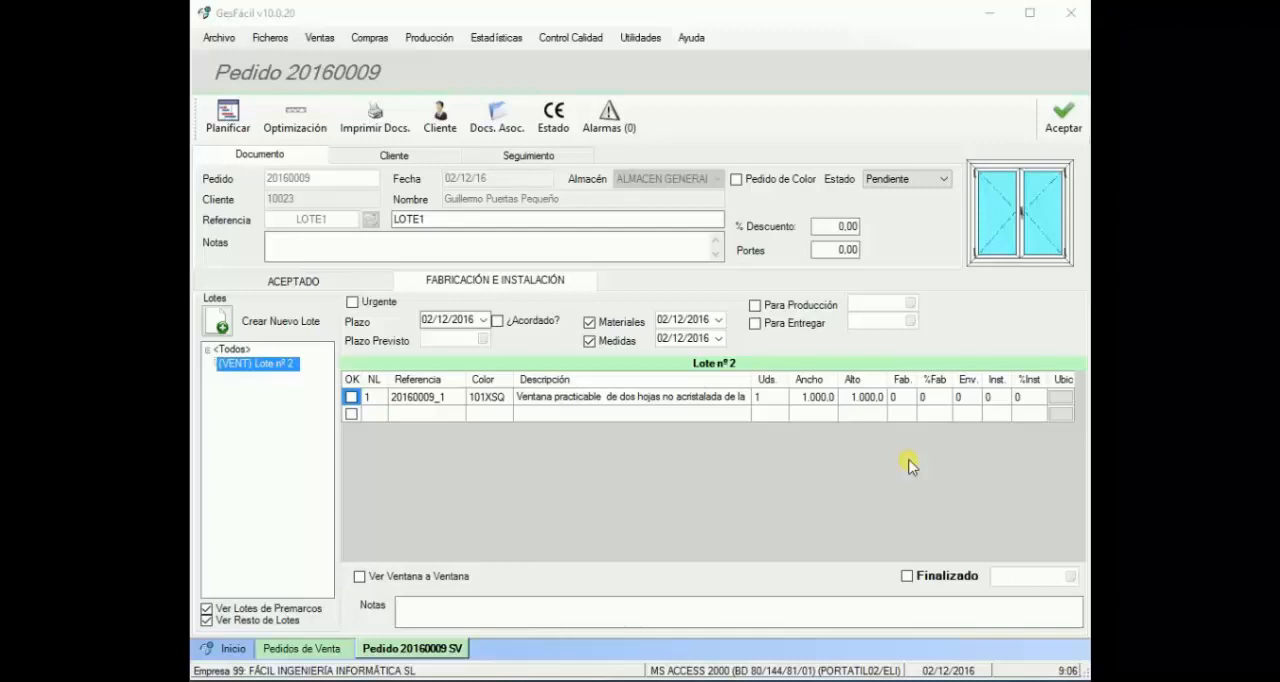
Step: Mark lot 2 of the sales order as Para Producción and request authorization from another user
click(768, 308)
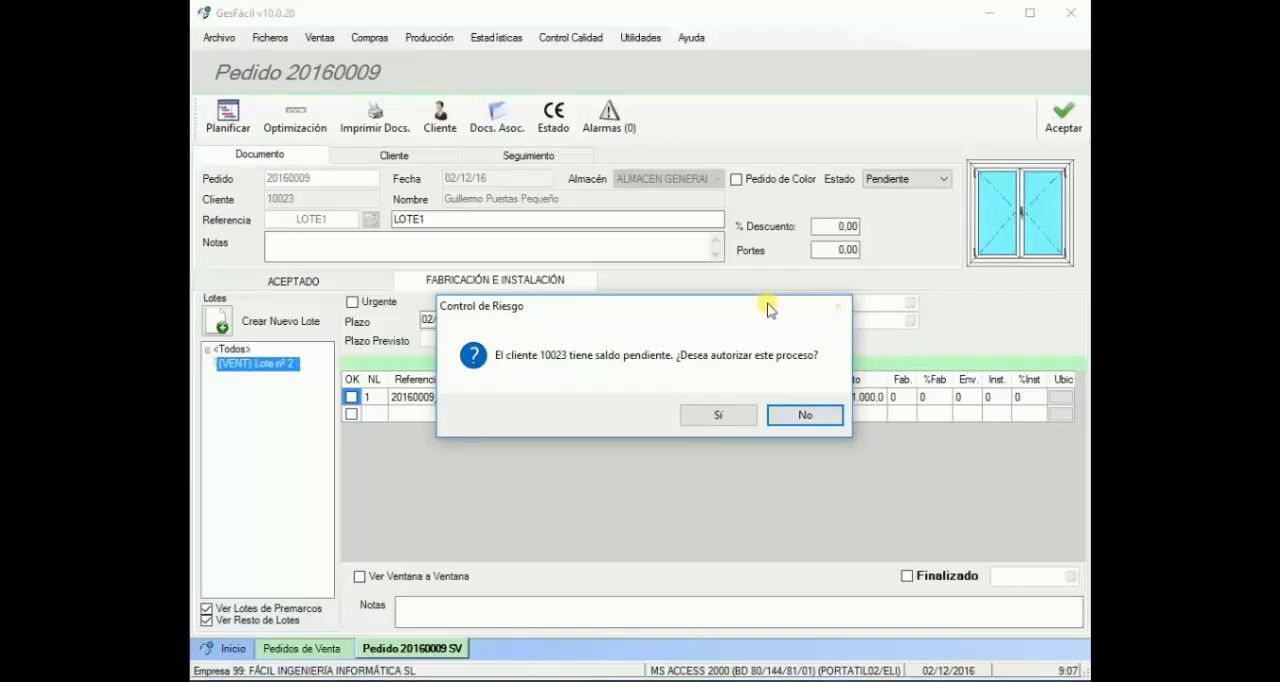
click(724, 418)
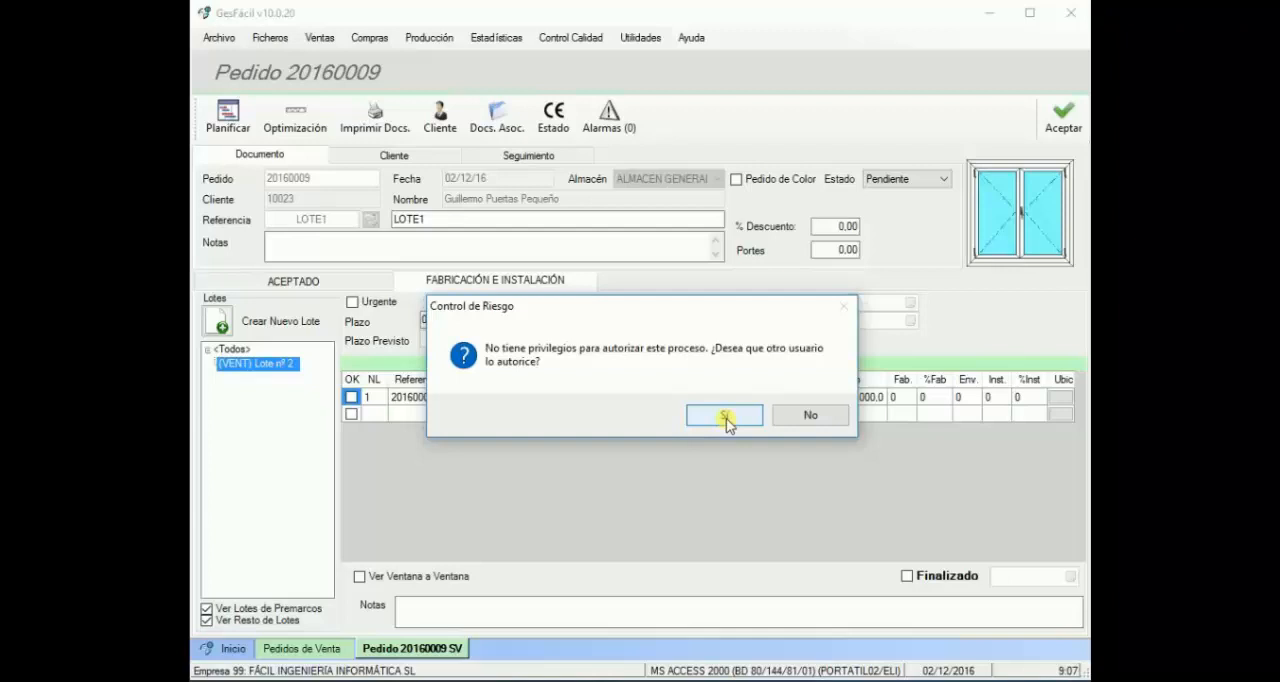
click(724, 416)
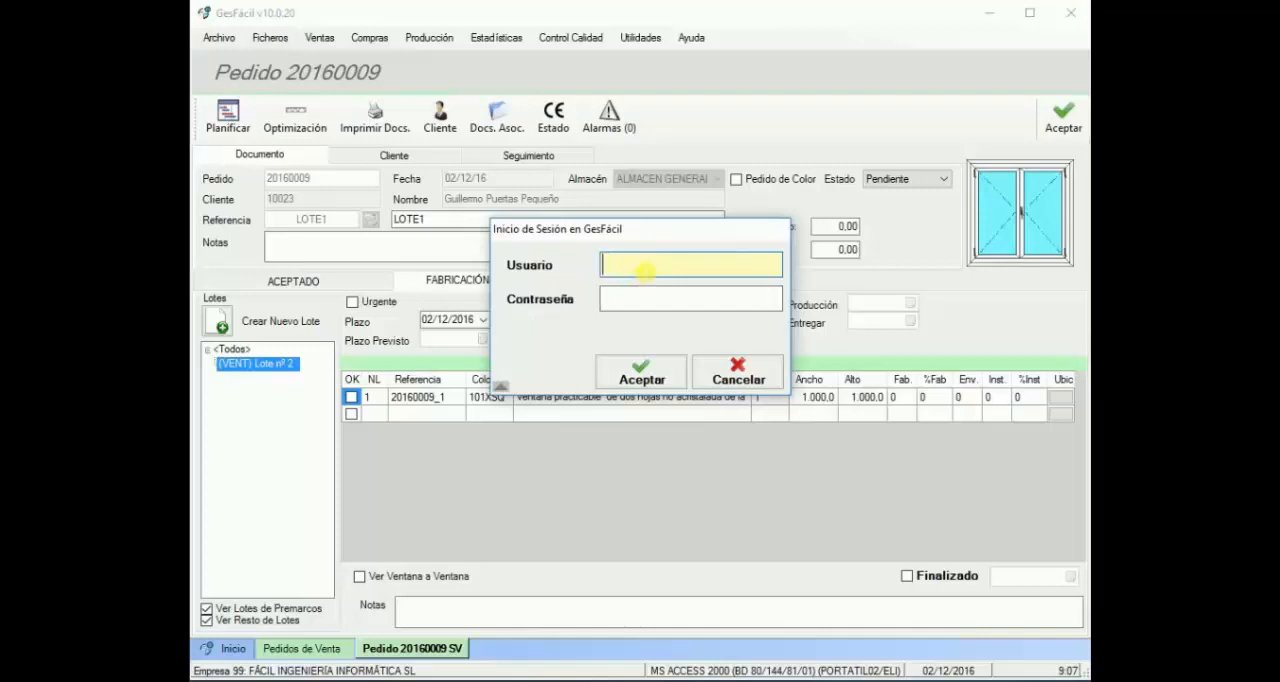
Step: Authorize the production process with the user Administrador and a blank password
text(a)
key(BackSpace)
text(Administrado)
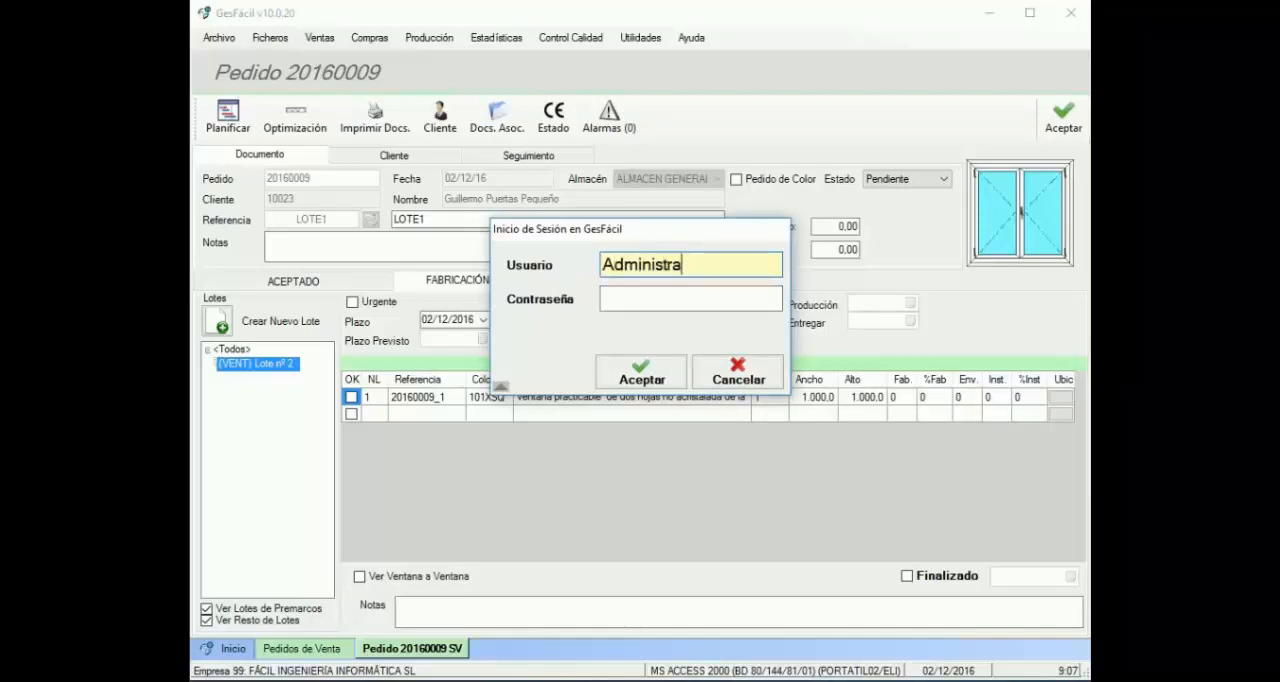
text(r)
click(640, 372)
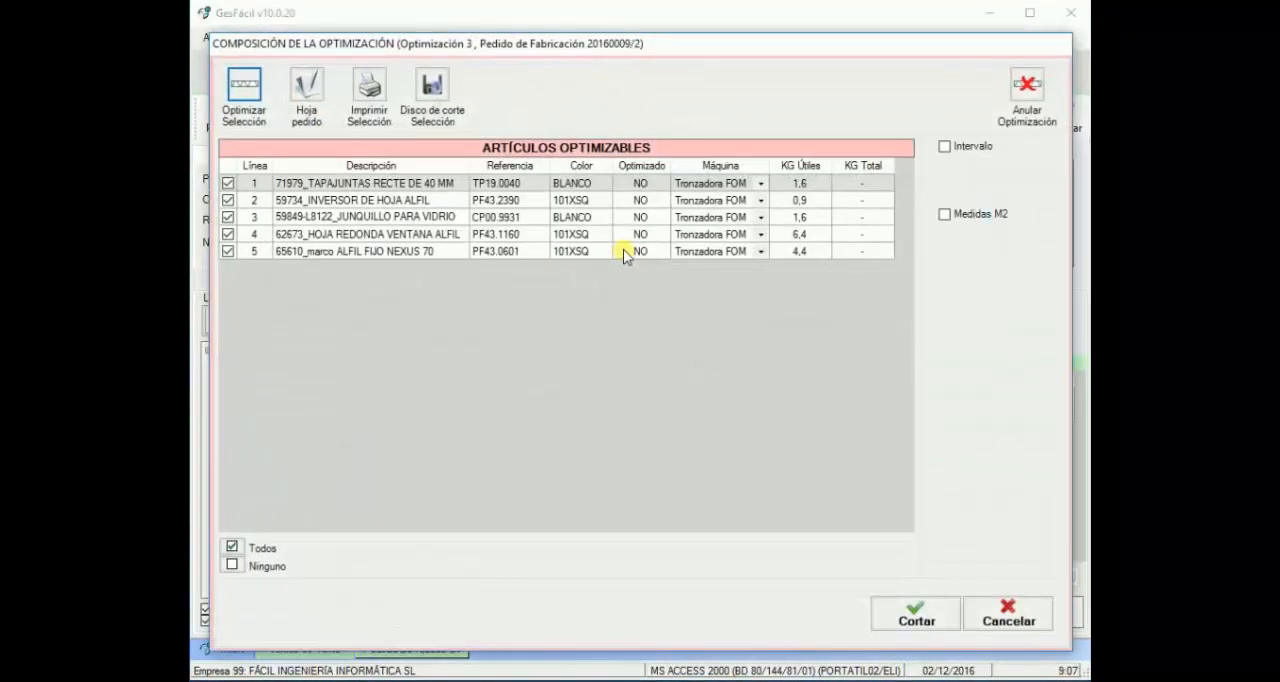
Step: Cancel the optimization composition and check the manufacturing authorization entry in the sales order's Seguimiento log
click(1006, 612)
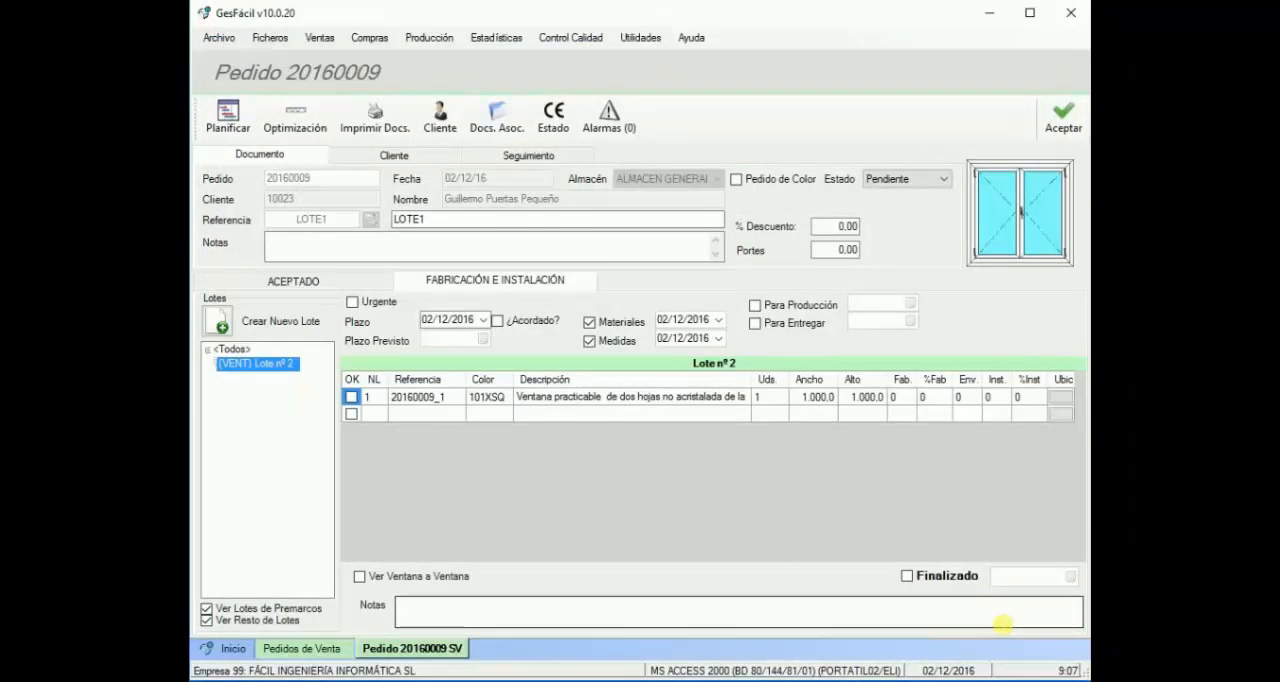
click(522, 157)
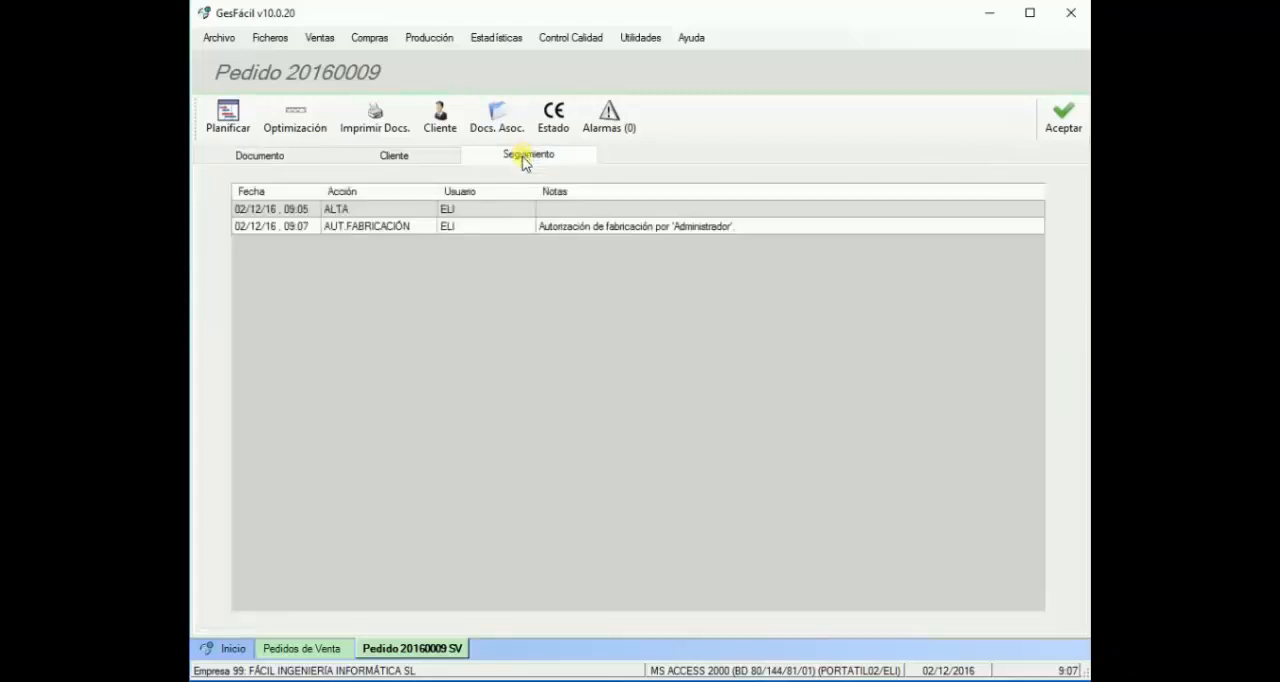
click(508, 228)
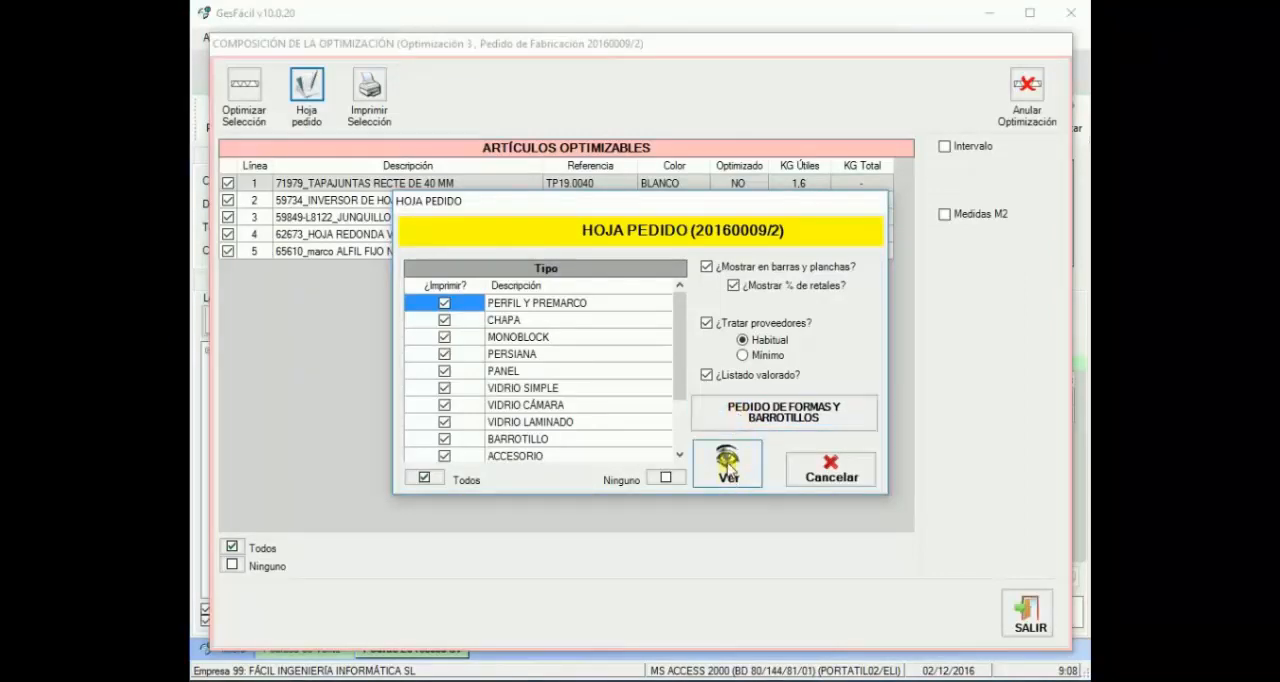
Step: View the order sheet for lot 2 with all article types included and generate the supplier orders from it
click(731, 473)
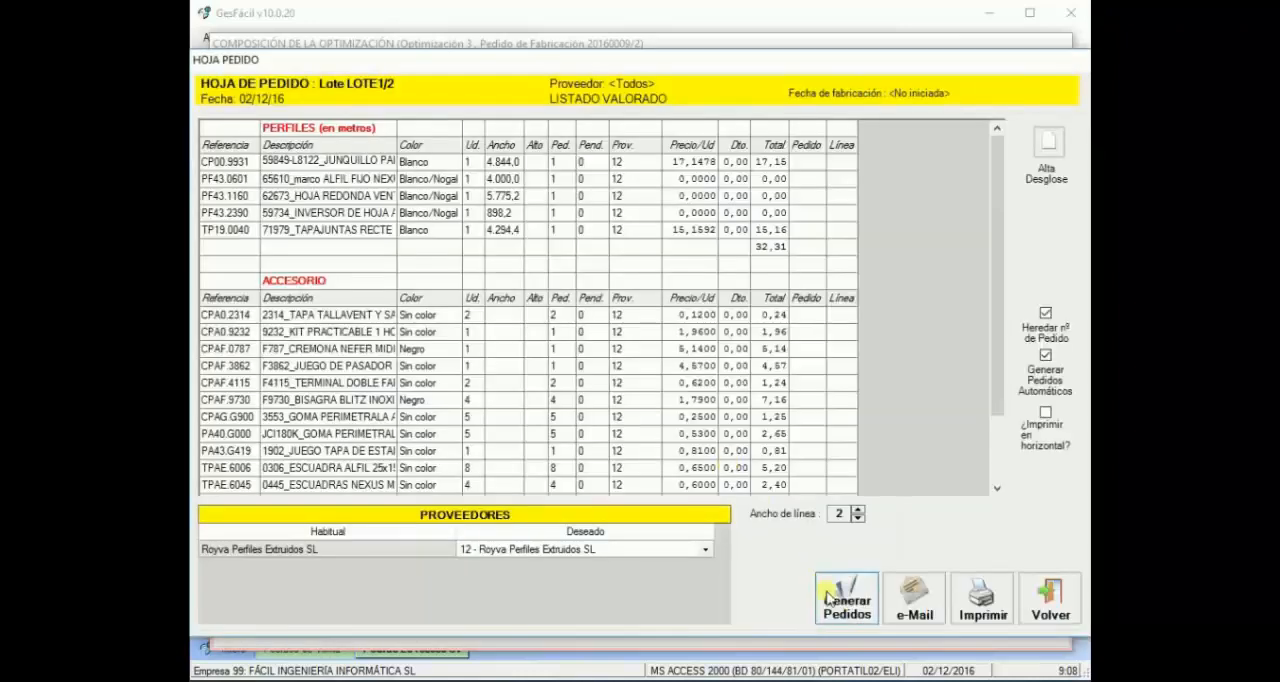
click(847, 605)
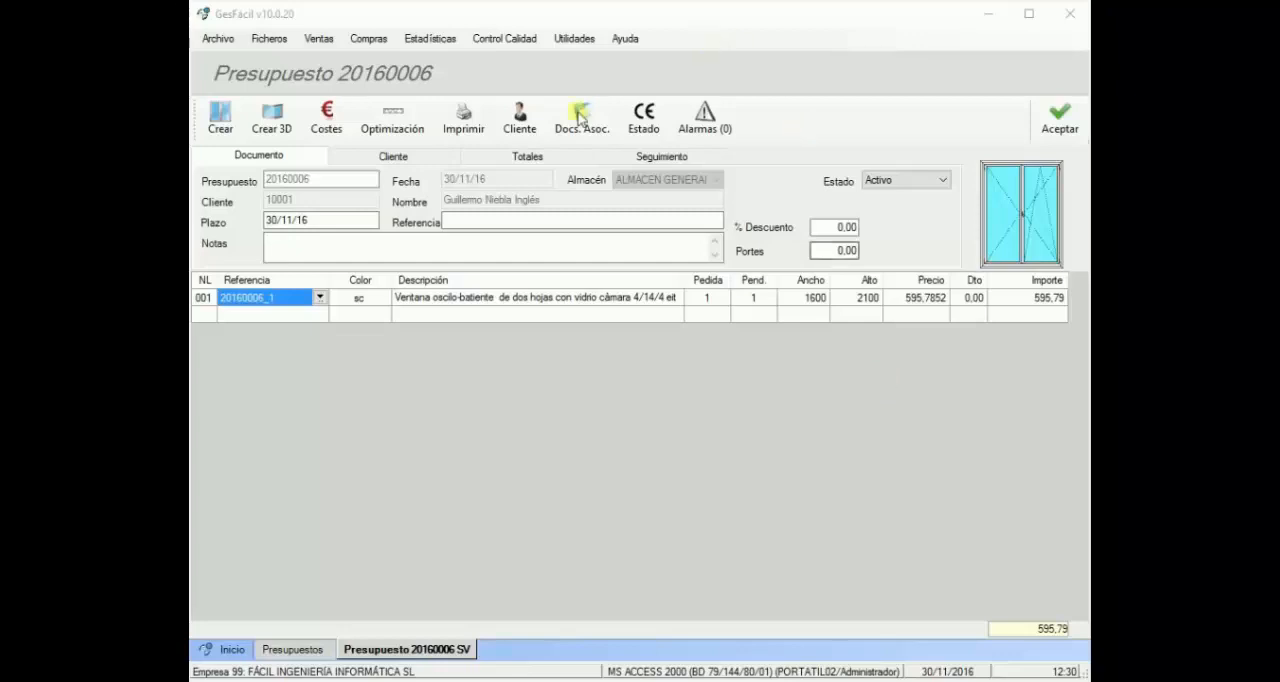
Step: Open the print options of quote 20160006 and choose the Presupuesto técnico printout
click(466, 128)
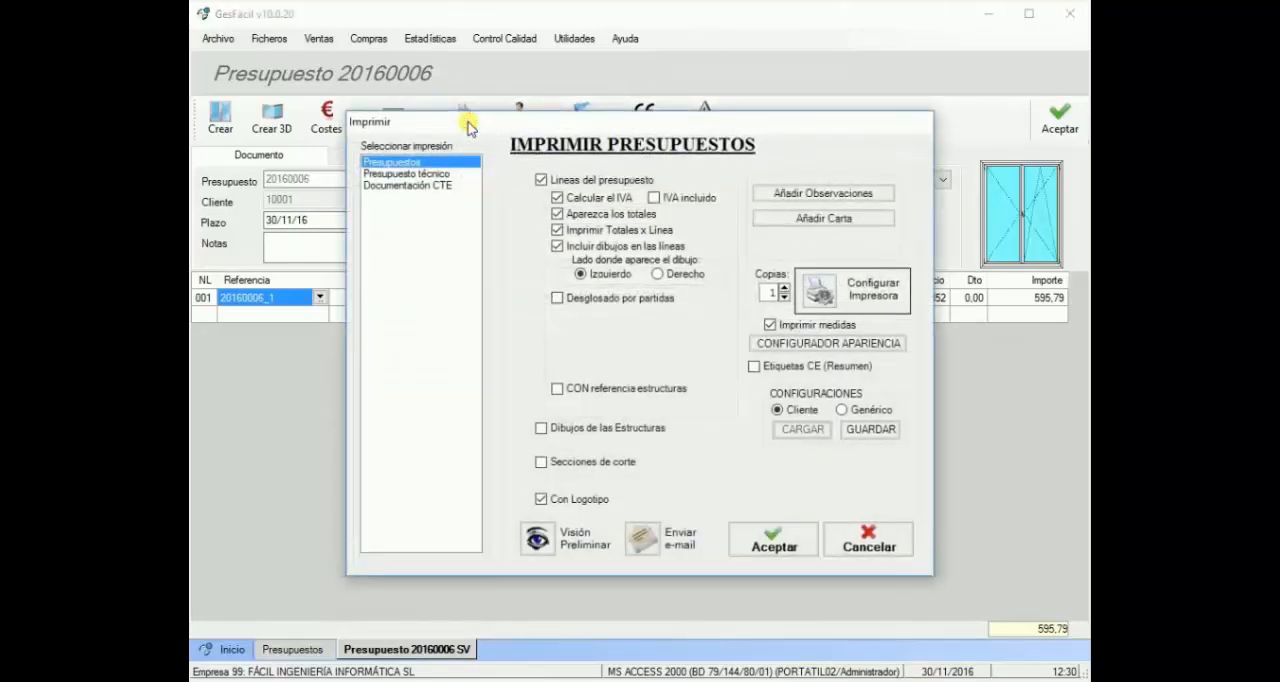
click(409, 175)
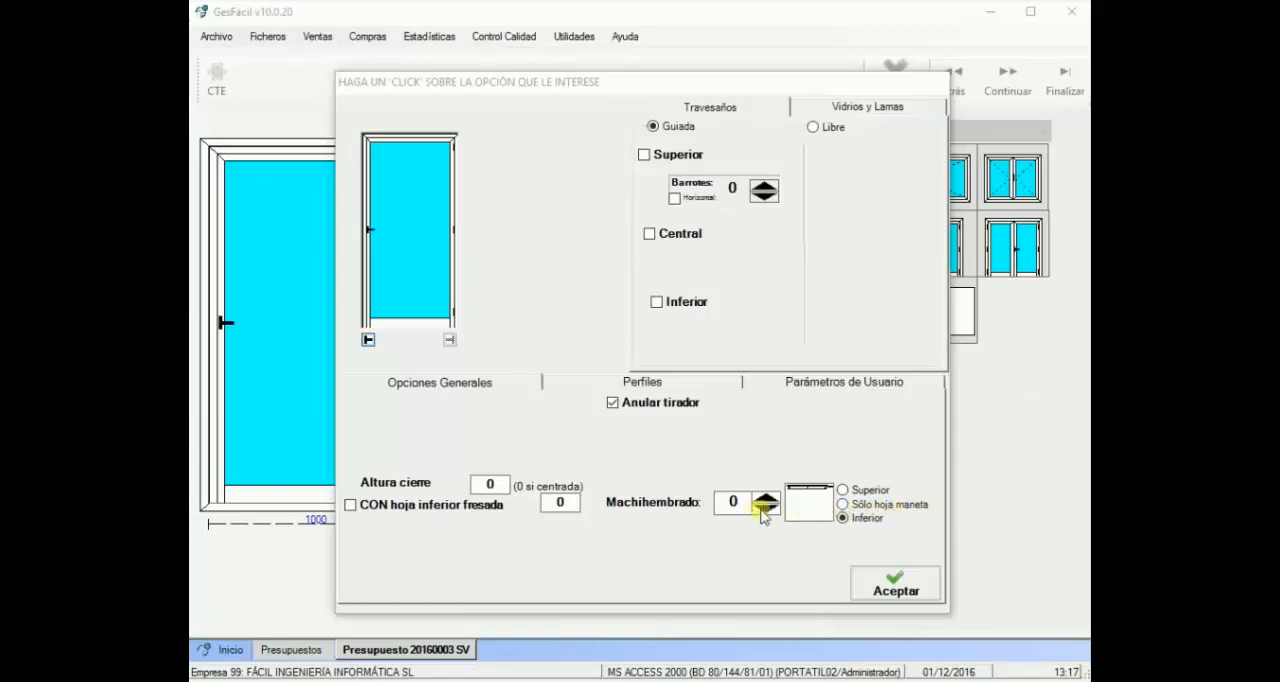
Step: Set the door leaf's Machihembrado to Sólo hoja maneta and increase its value
click(864, 506)
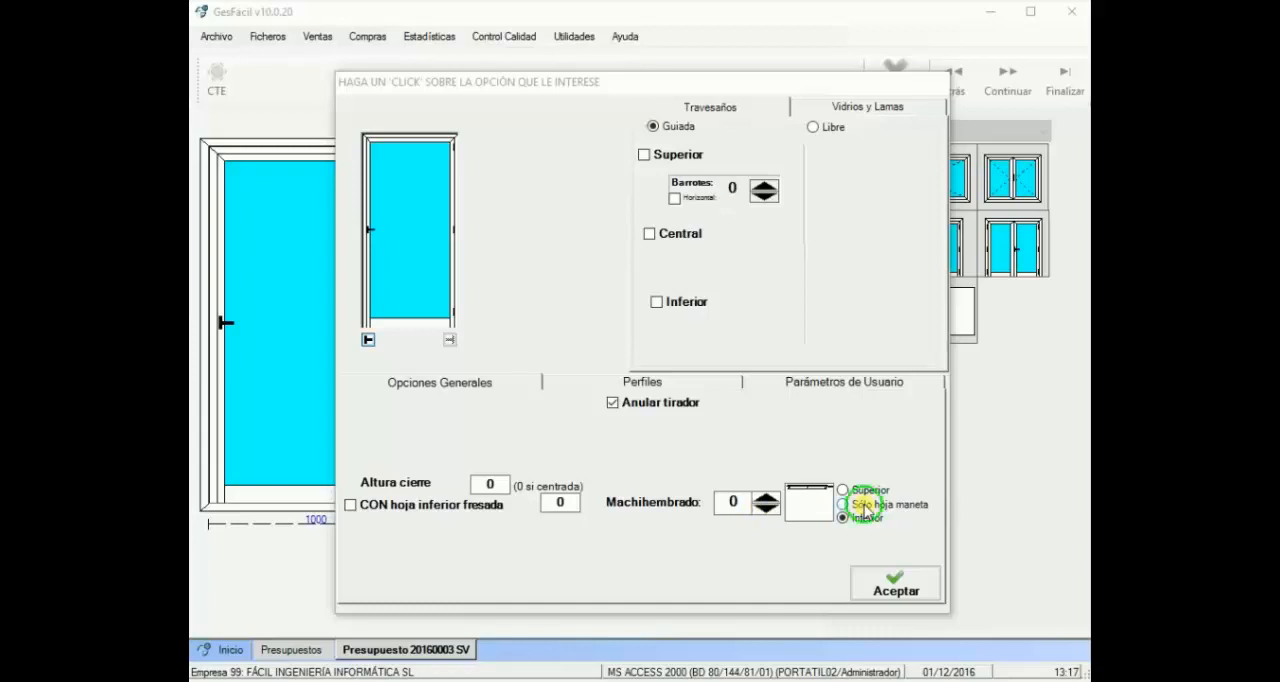
click(768, 498)
click(767, 498)
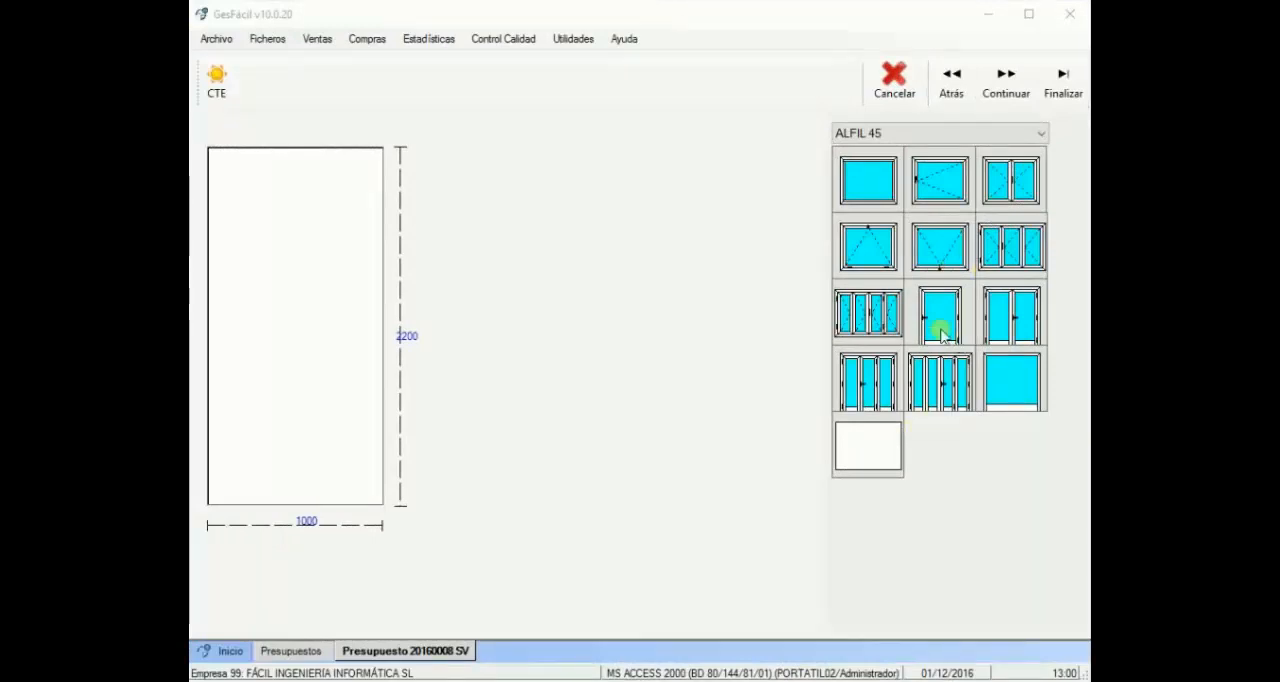
Step: Place the single-leaf ALFIL 45 door in the 1000 x 2200 opening and assign profile PF43.0100 as its Inferior frame
drag(940, 333, 324, 368)
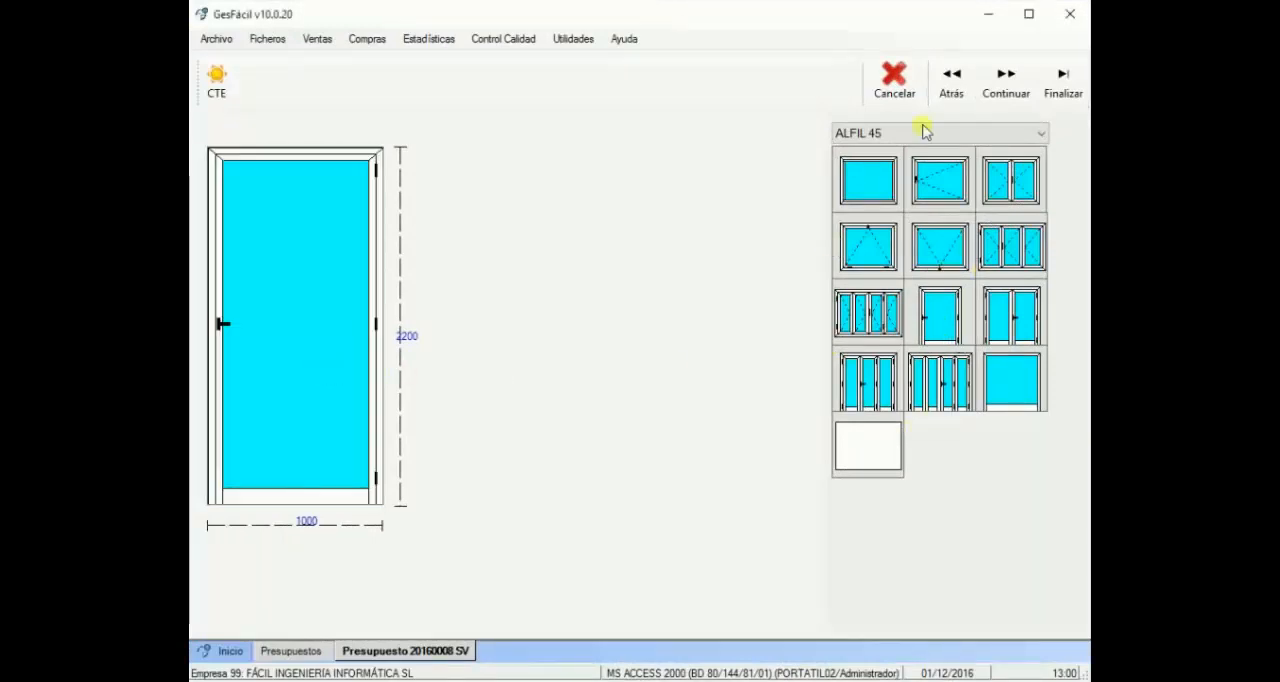
click(1008, 91)
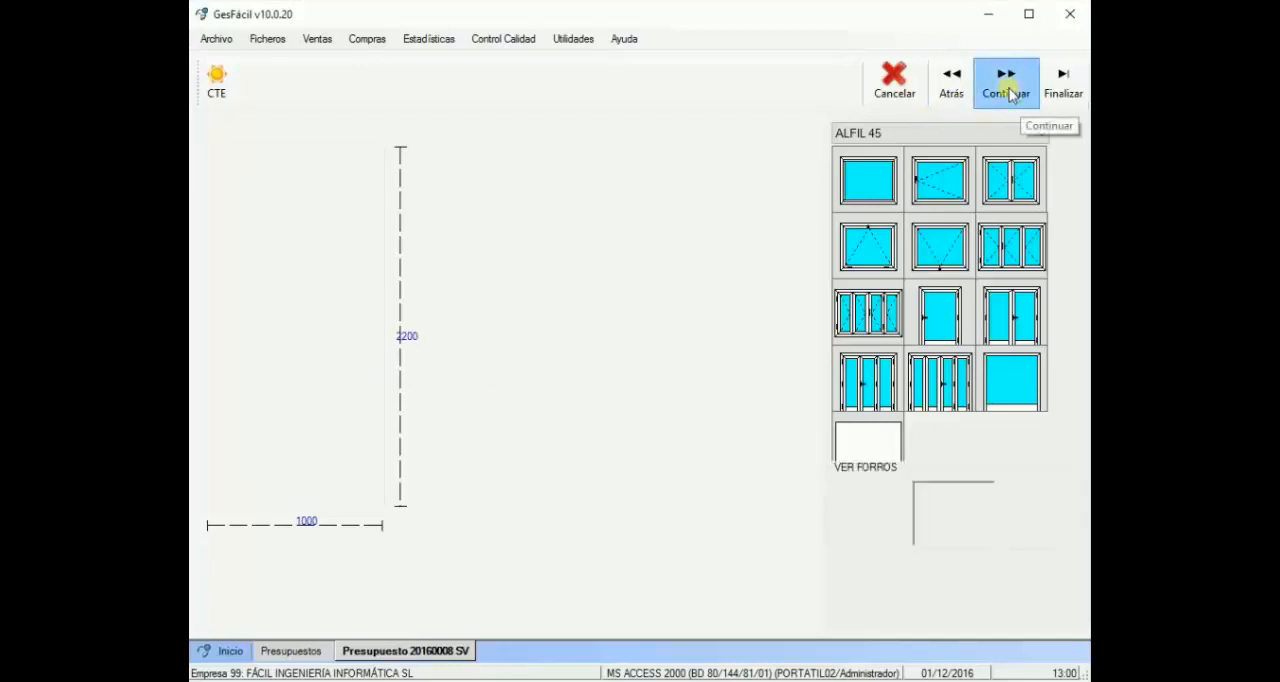
click(1046, 194)
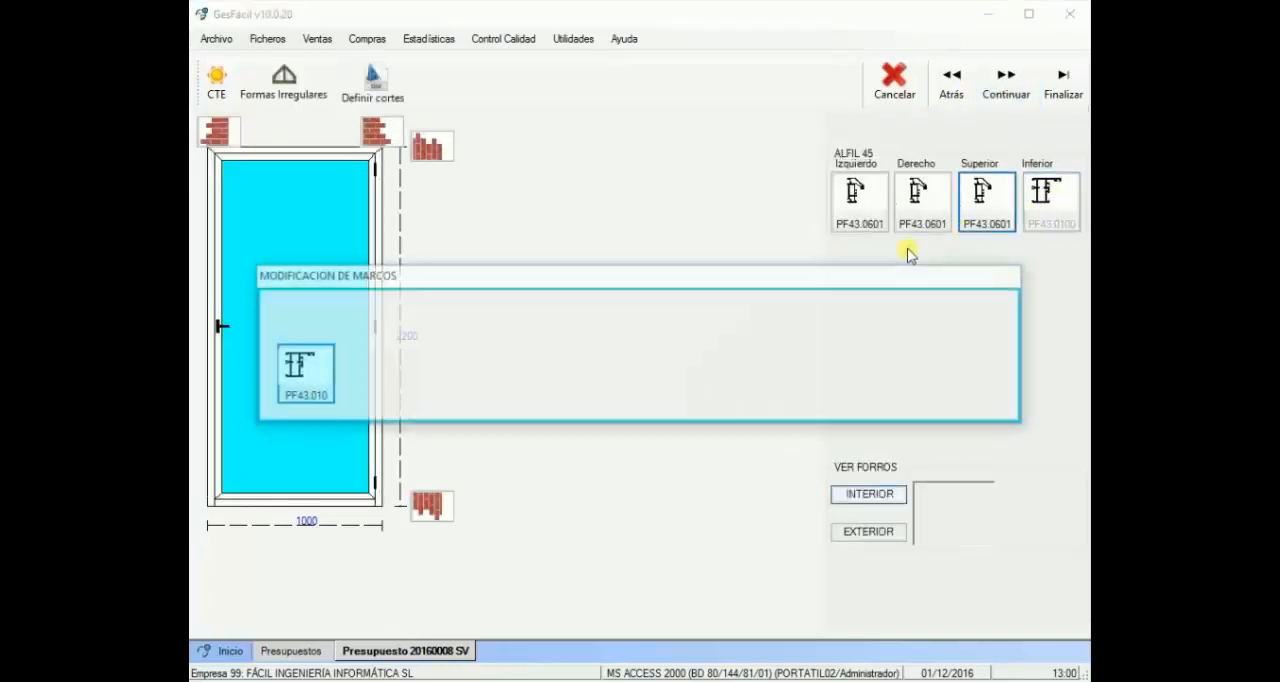
click(288, 390)
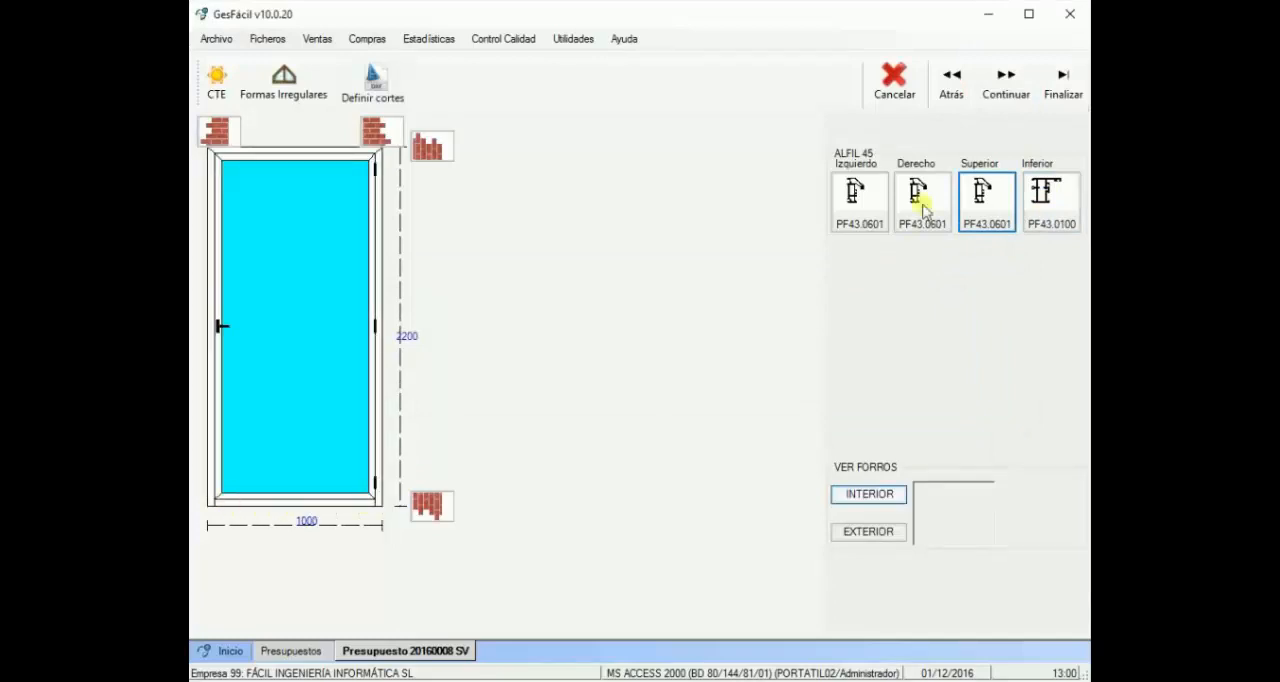
Step: Go back to the structure selection for the door and open its leaf's options
click(951, 84)
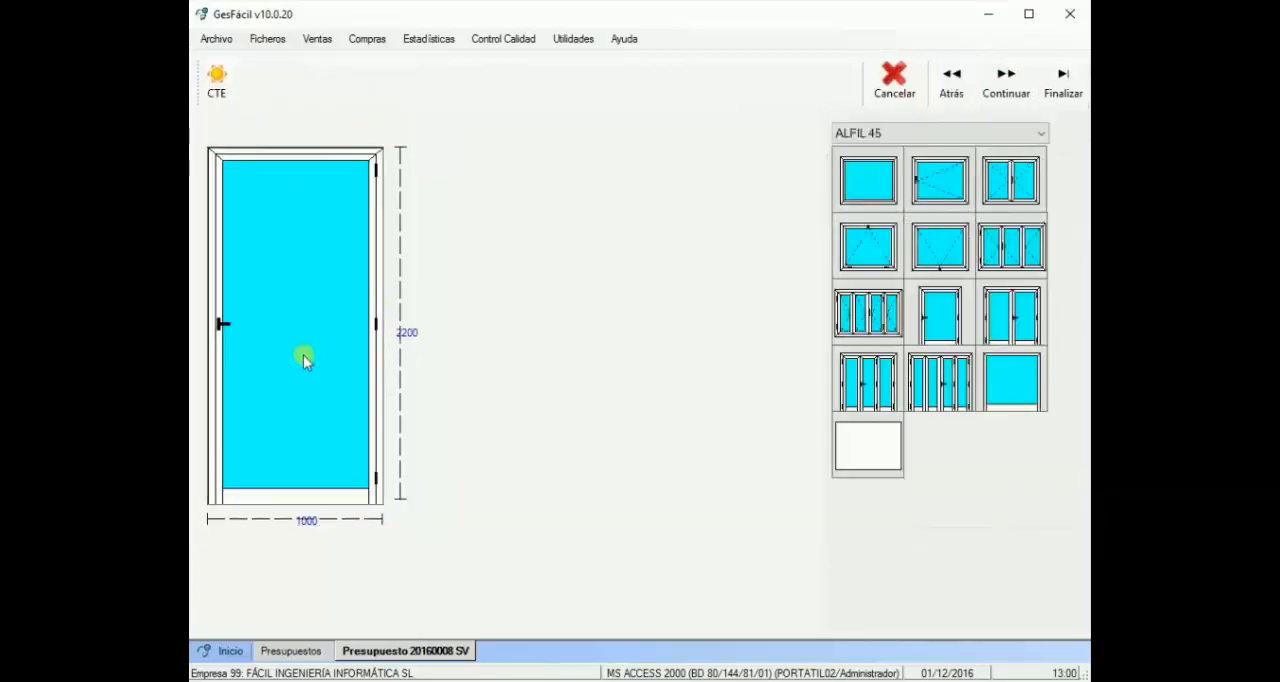
click(305, 357)
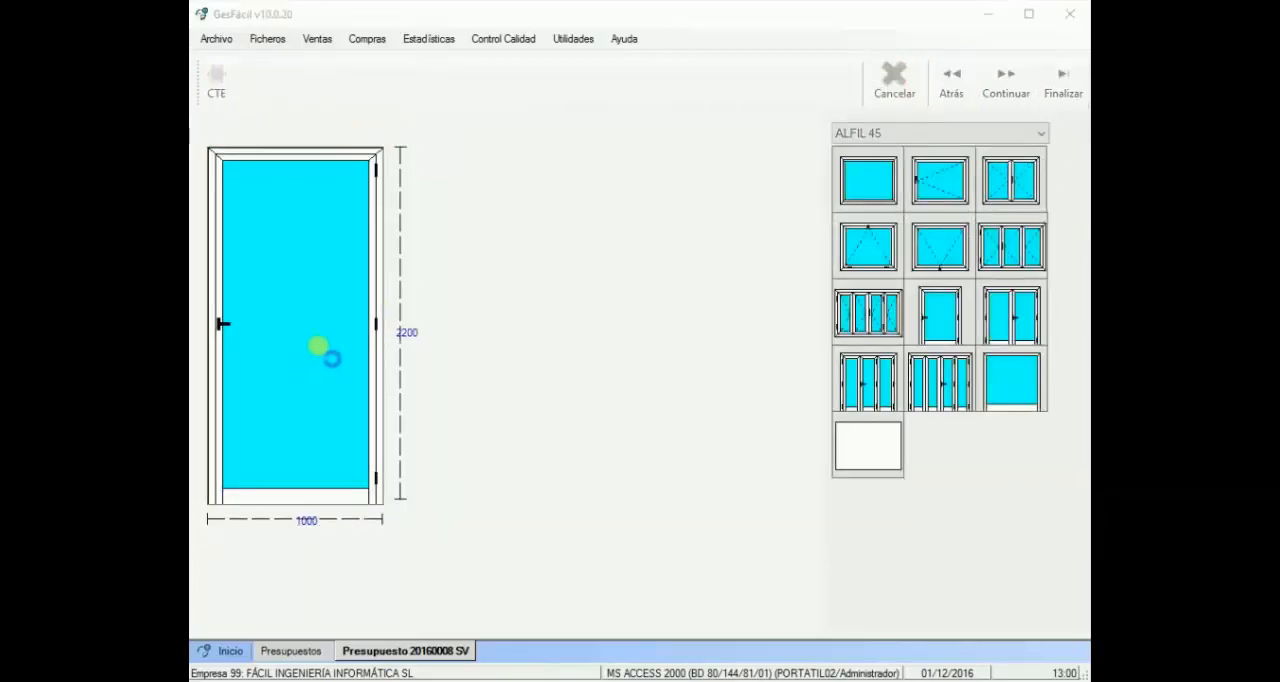
click(375, 453)
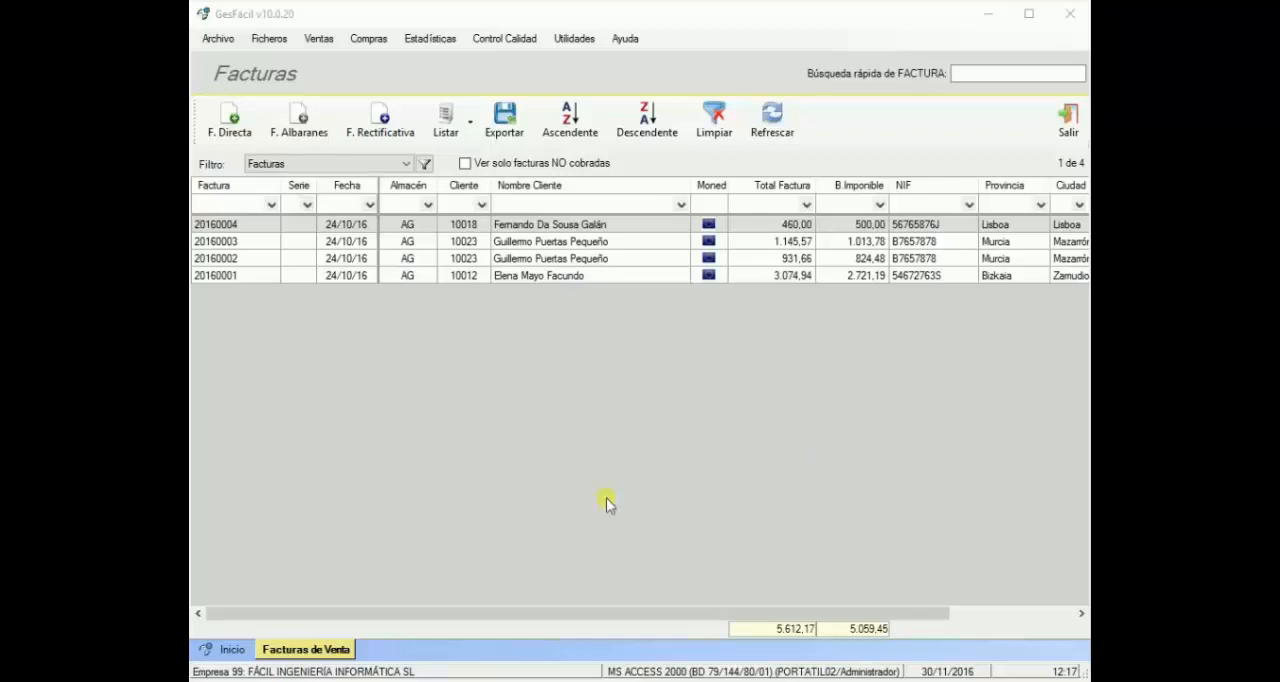
Step: Open sales invoice 20160004 and enter "prueba" in its notes
click(541, 222)
double_click(541, 222)
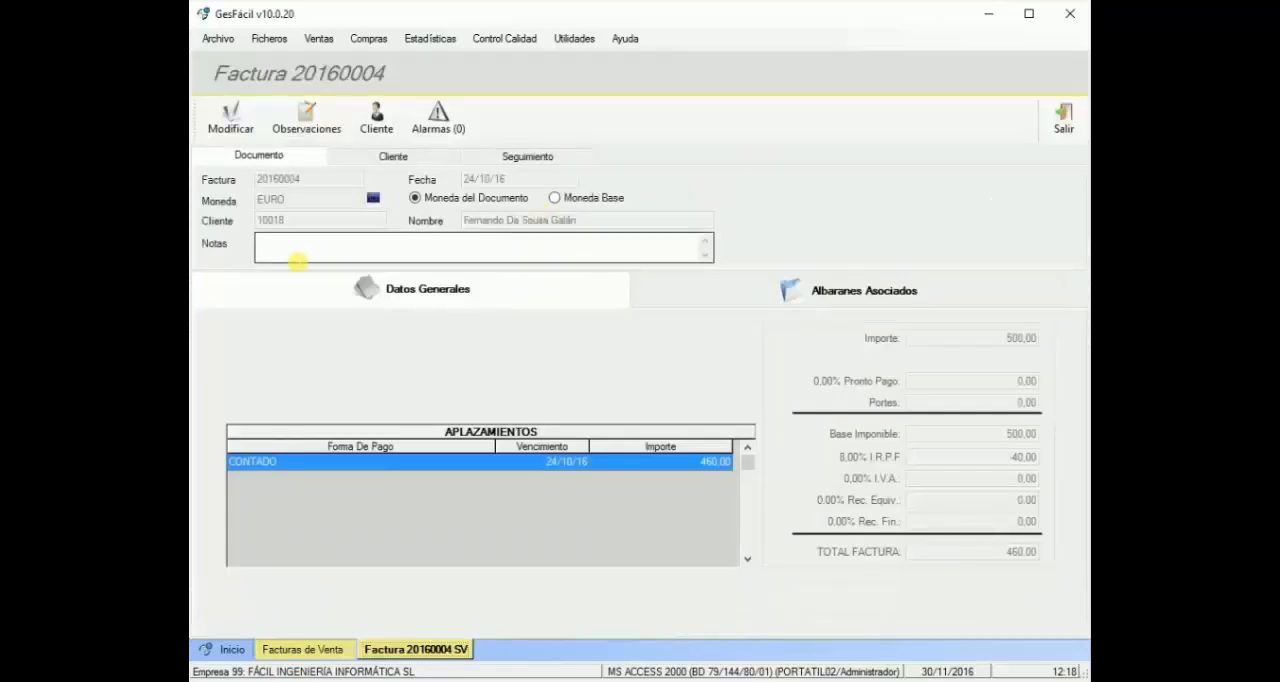
click(296, 250)
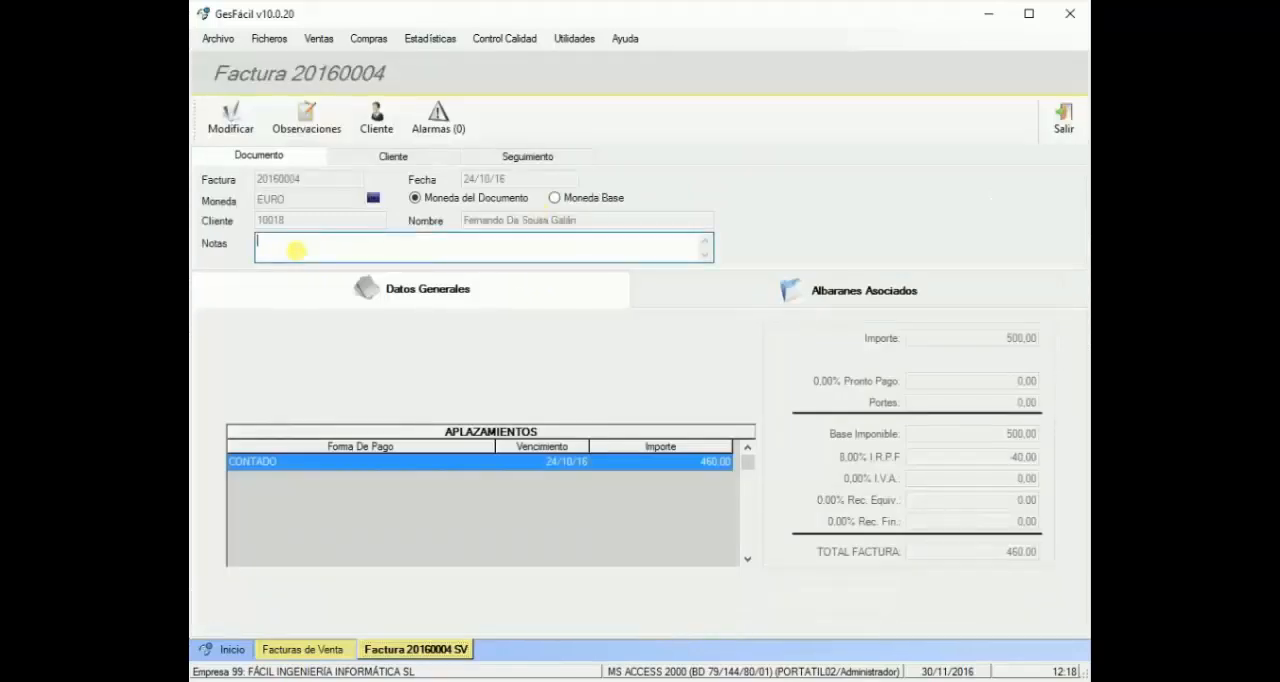
text(prueba)
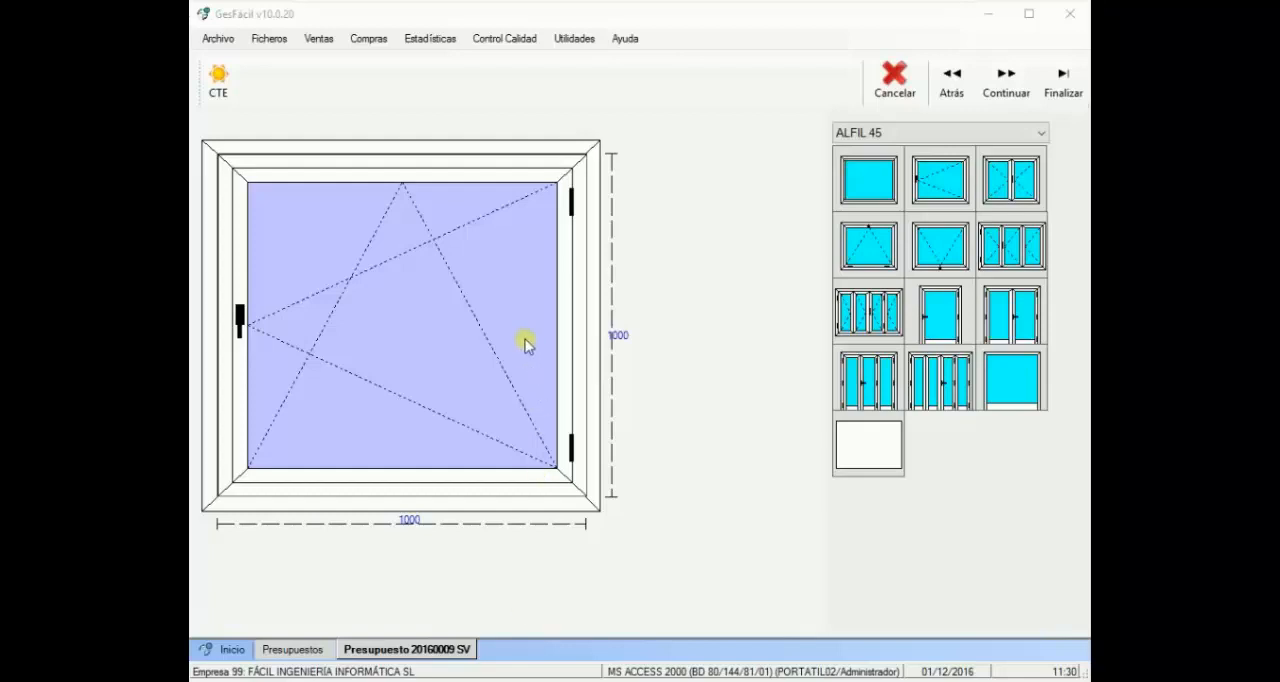
Step: Set Opción de manilla to INTERIOR in the tilt-and-turn leaf's user parameters and show the Opciones cierre choices
click(418, 342)
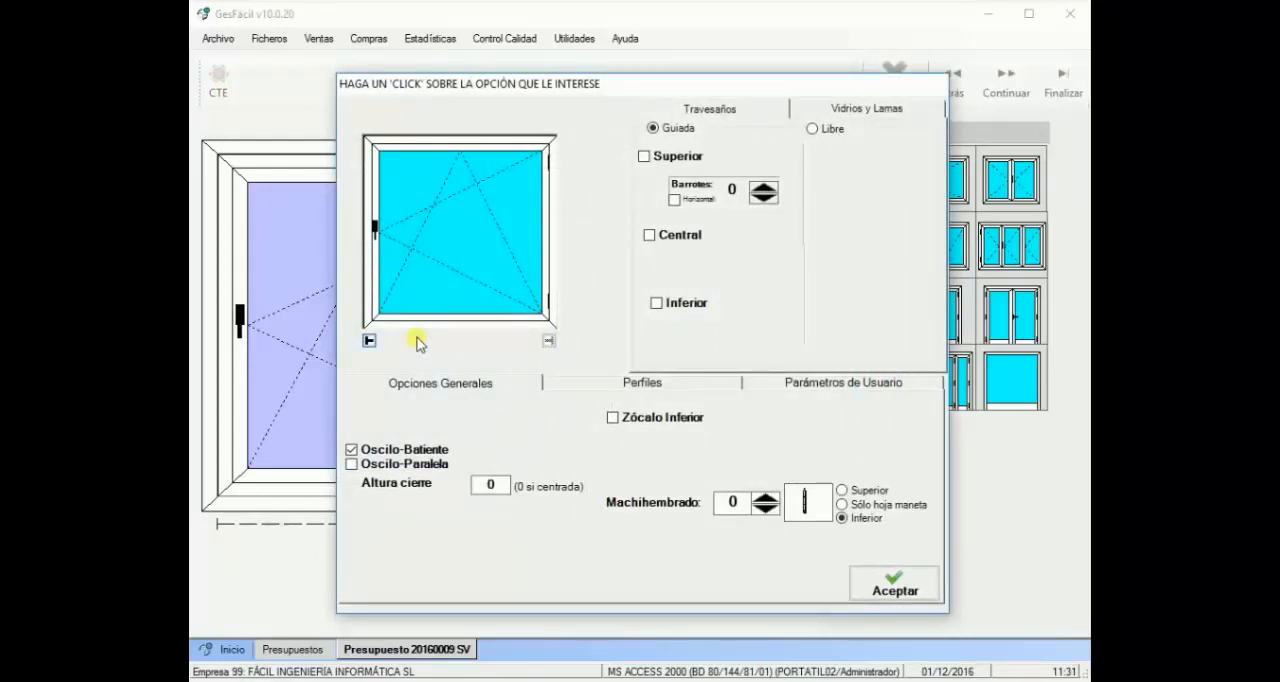
click(804, 383)
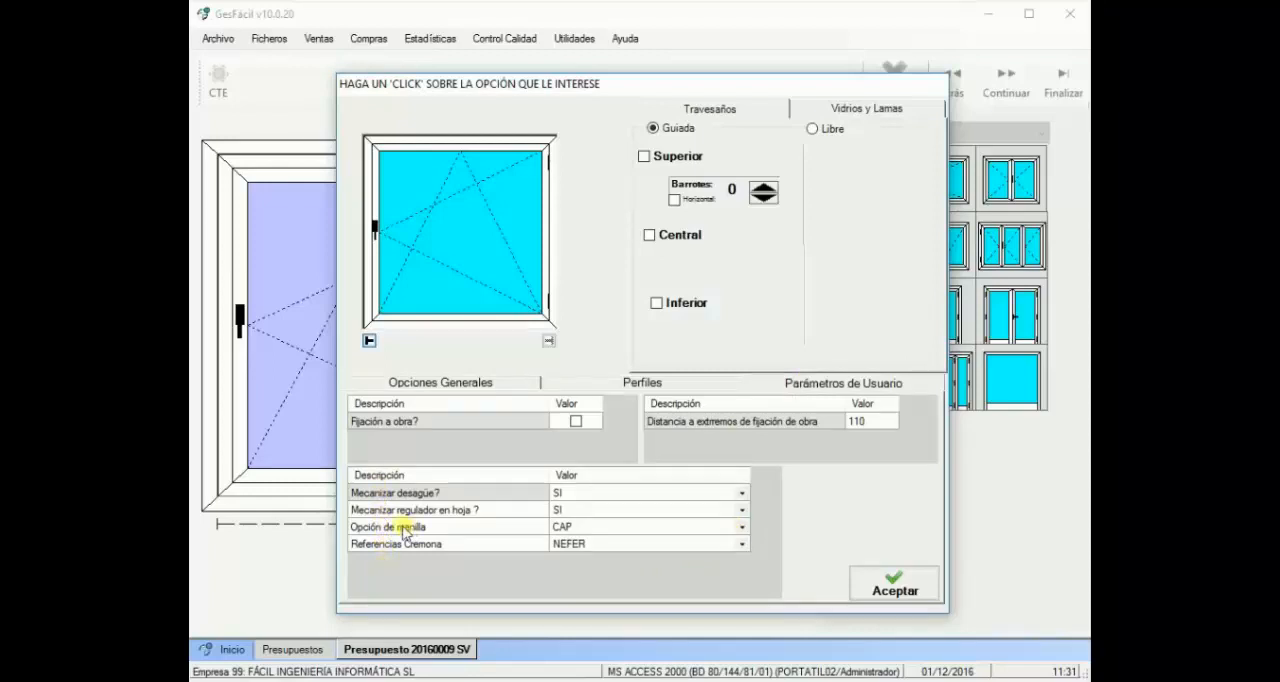
click(741, 527)
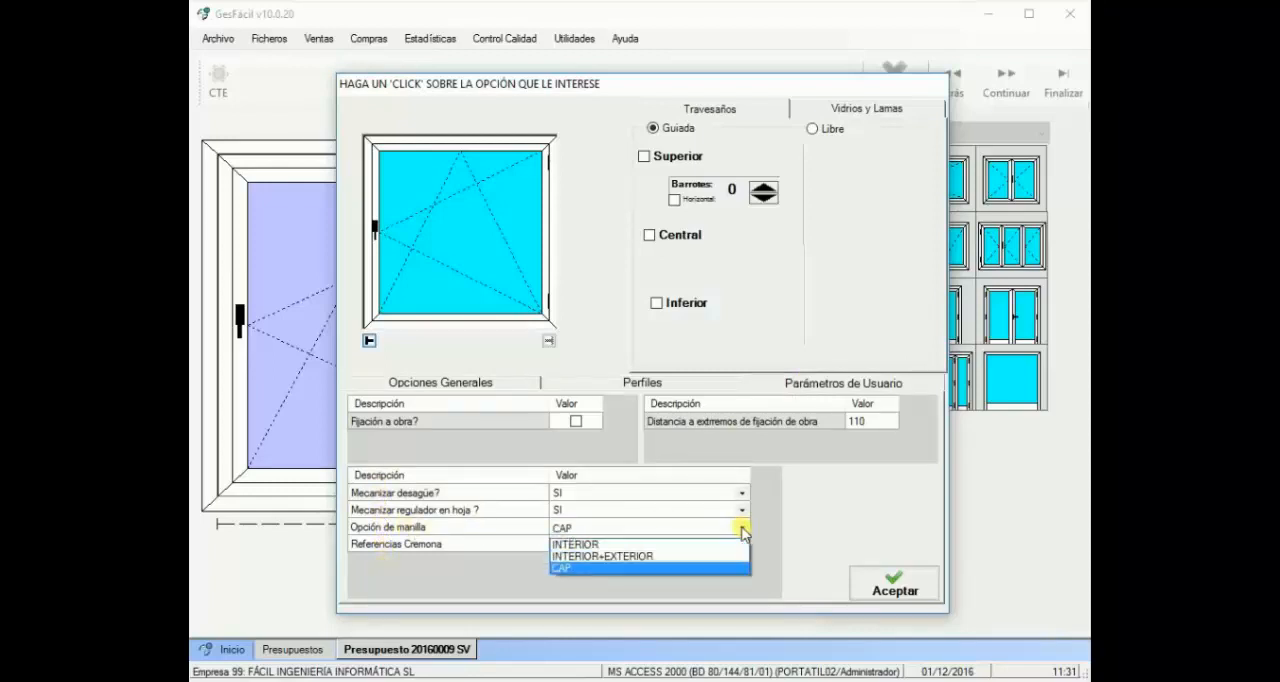
click(581, 545)
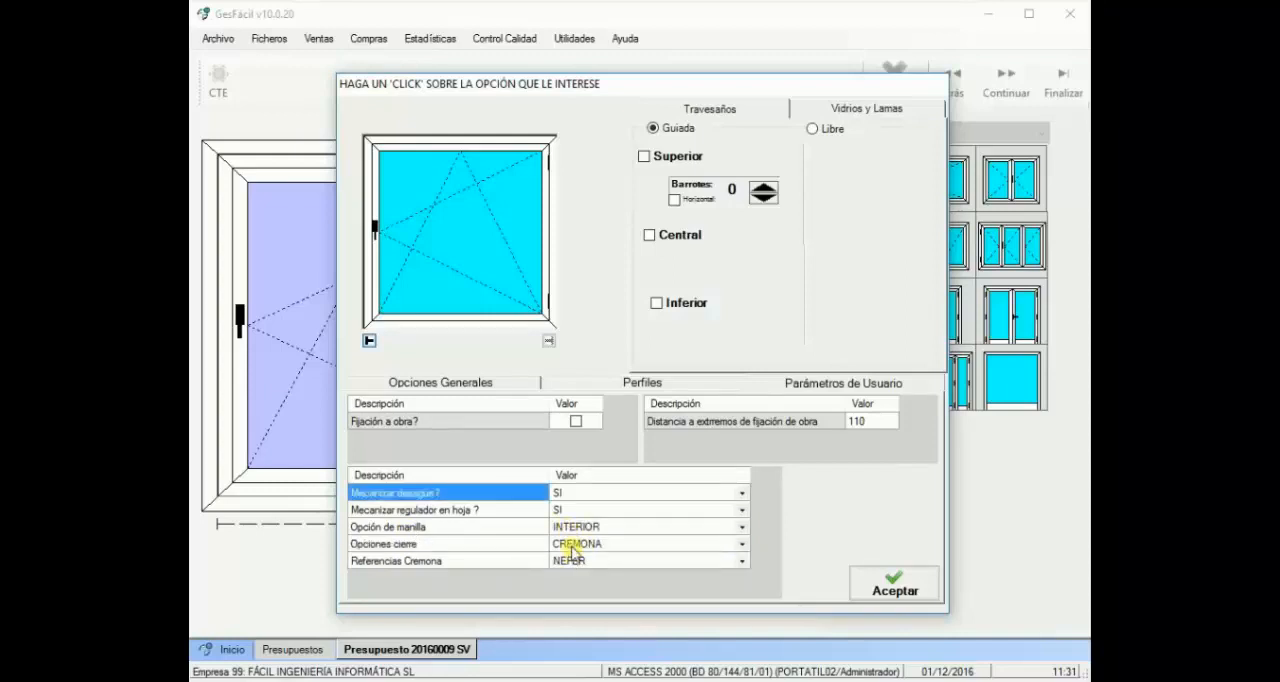
click(741, 544)
click(741, 546)
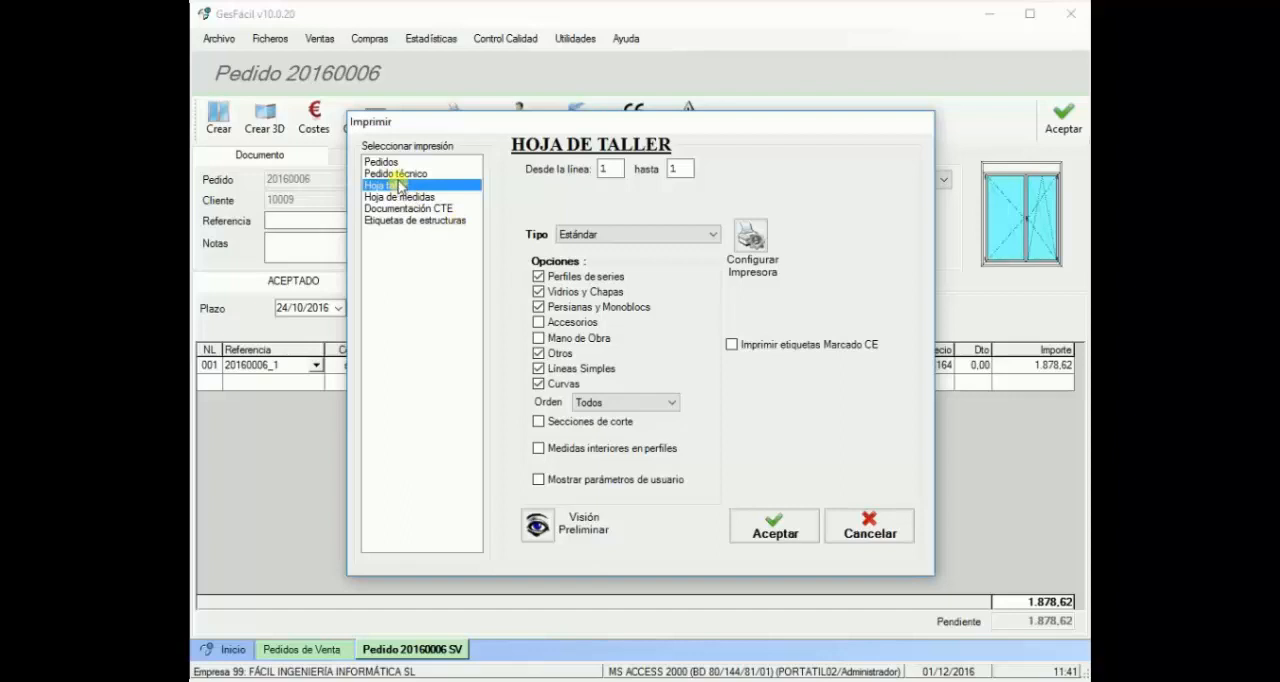
Step: Include the user parameters in the Hoja de taller printout of order 20160006
click(539, 480)
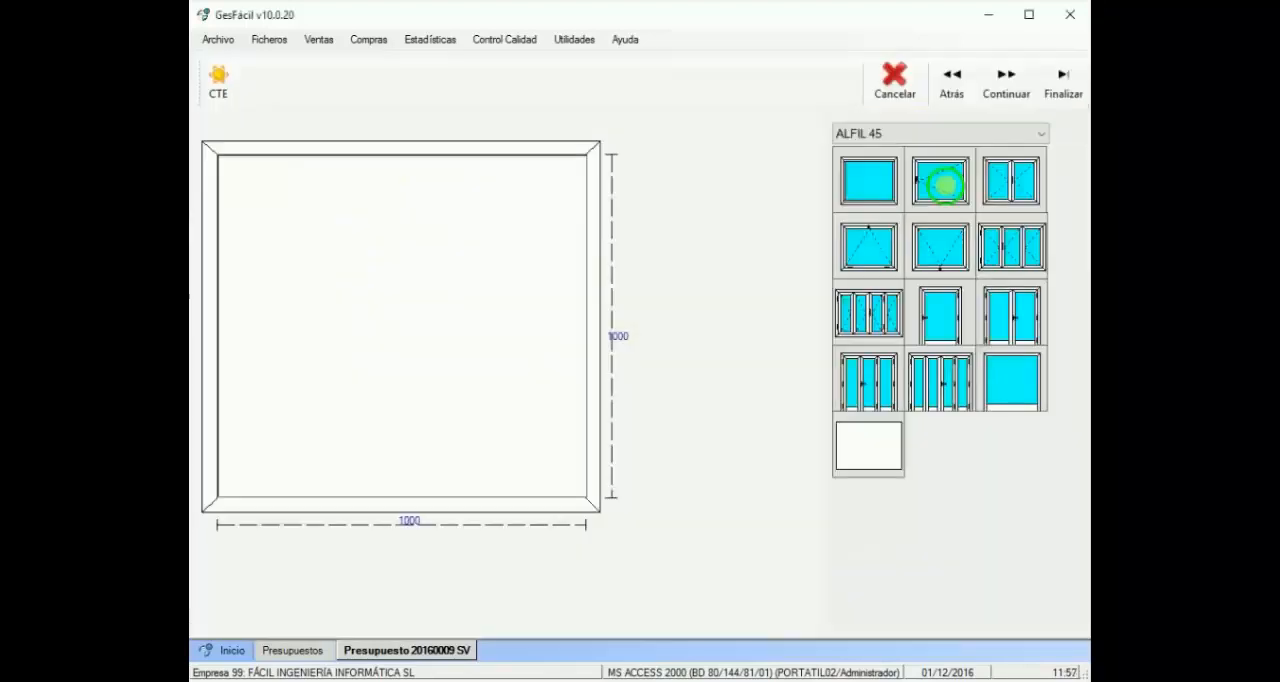
Step: Place a single-leaf hinged window in the 1000 x 1000 frame and accept its leaf options with tipo cierre CREMONA
drag(940, 180, 423, 294)
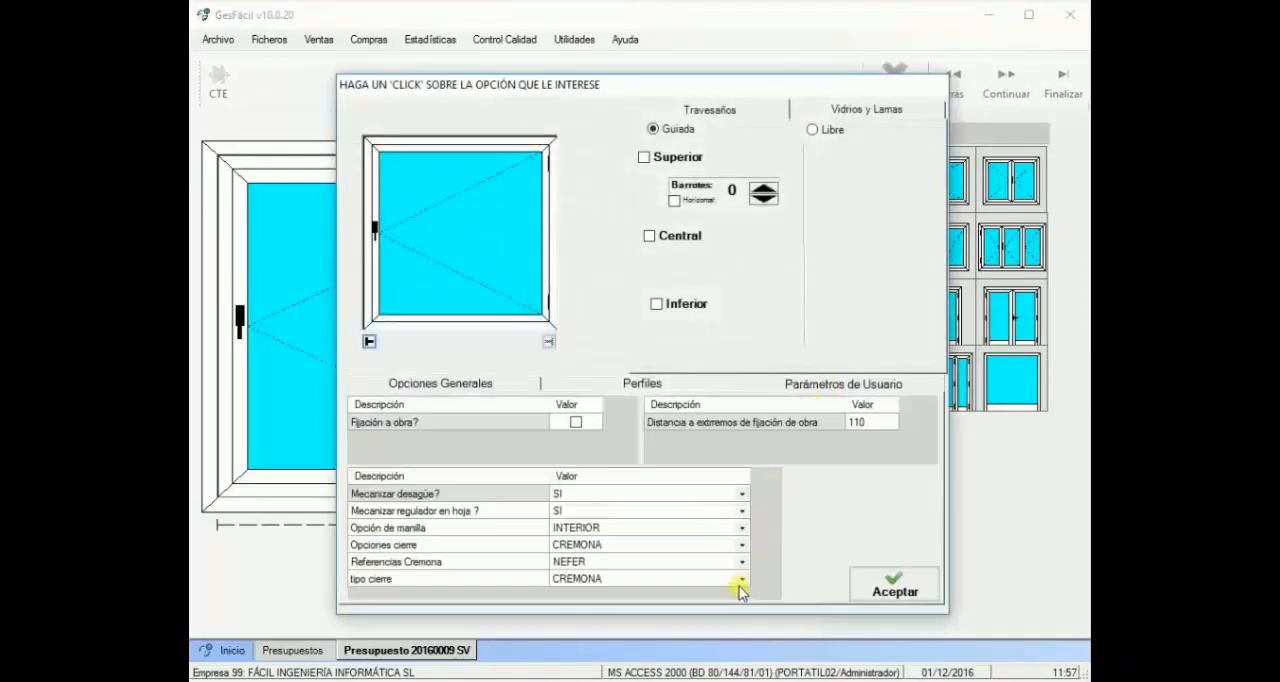
click(741, 579)
click(612, 597)
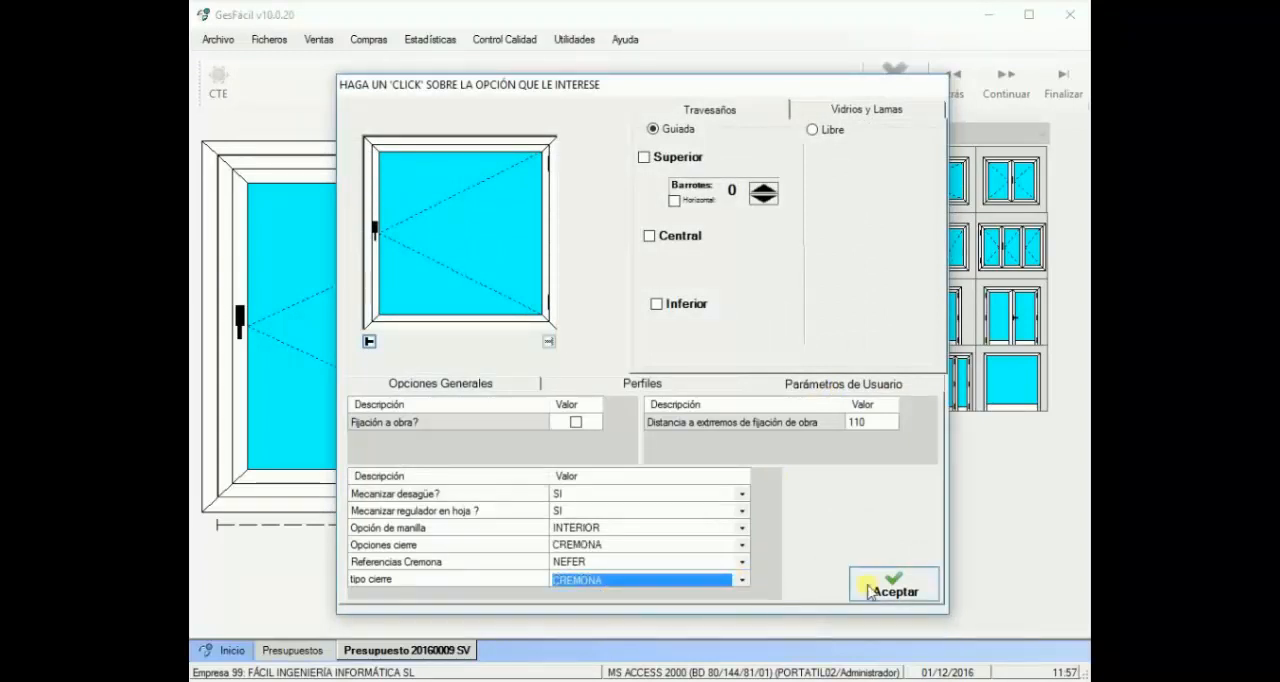
click(895, 586)
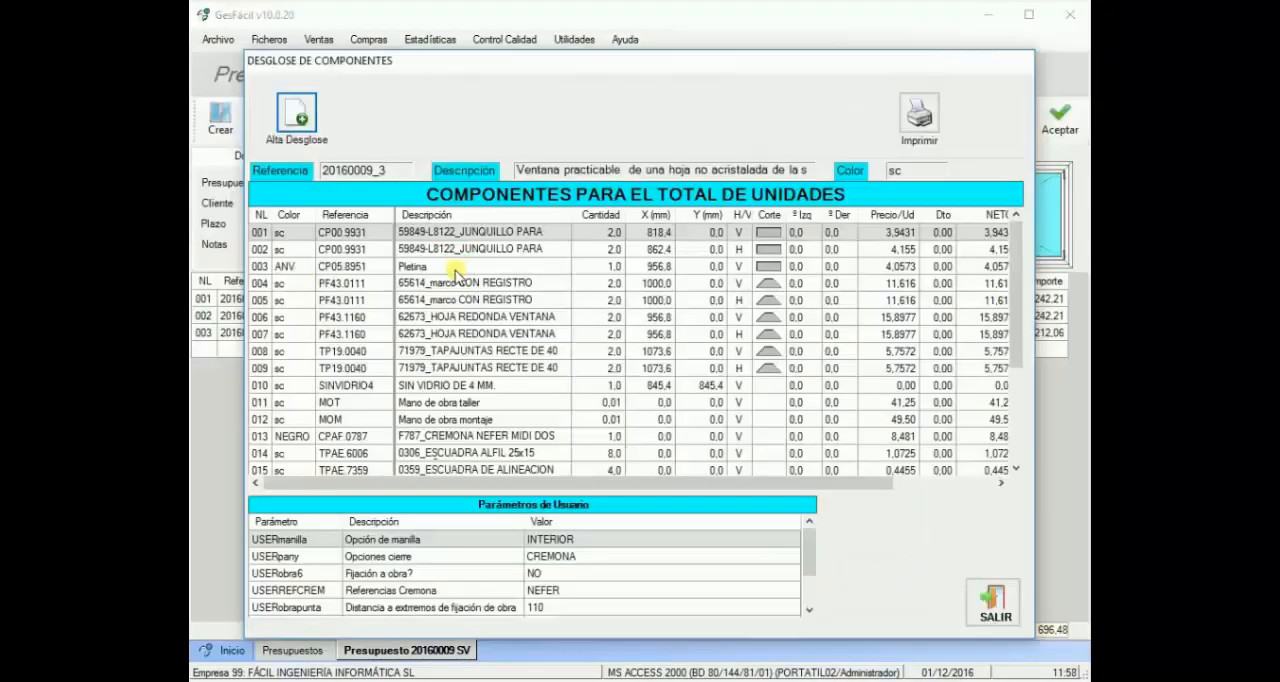
Step: Check the Pletina line in the component breakdown of window 20160009_3, and return to the quote
click(453, 267)
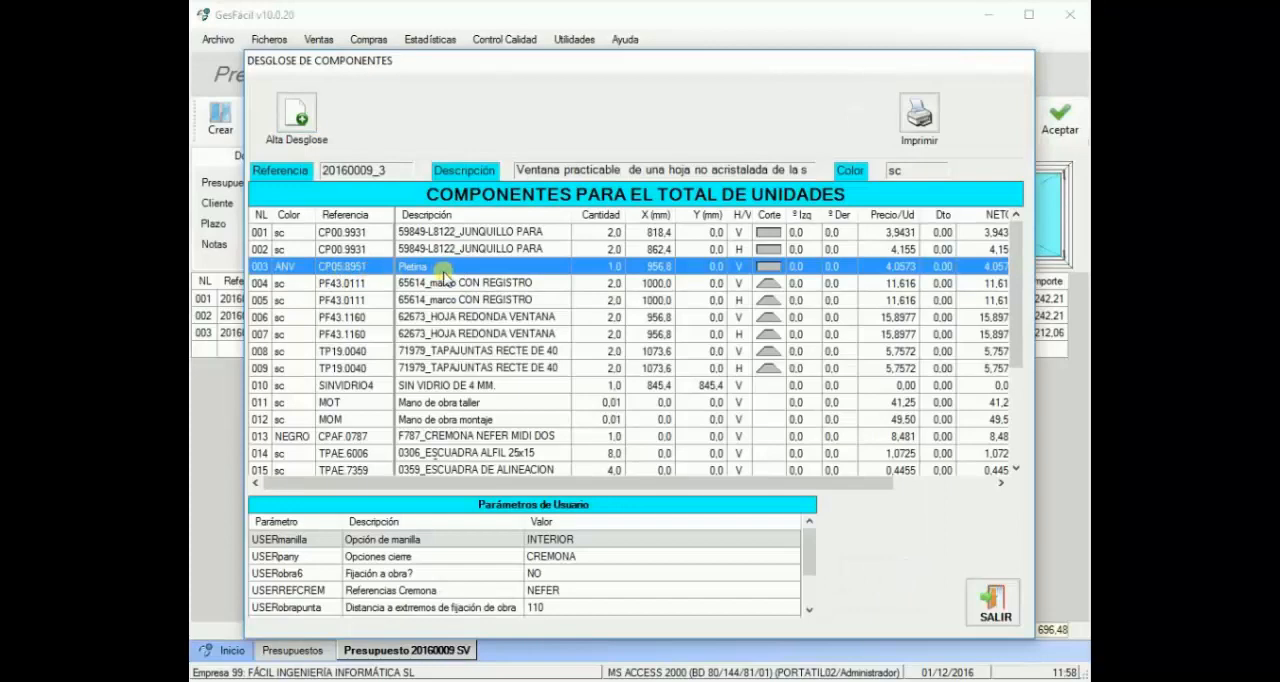
click(1008, 615)
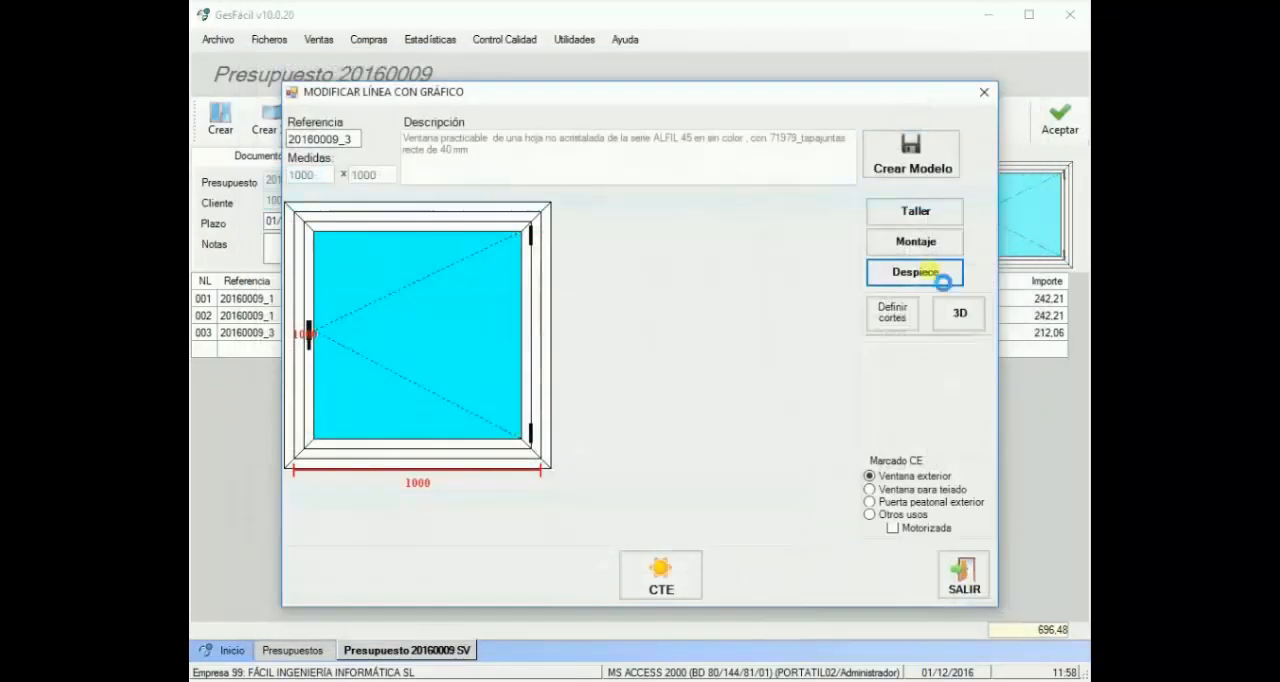
click(968, 588)
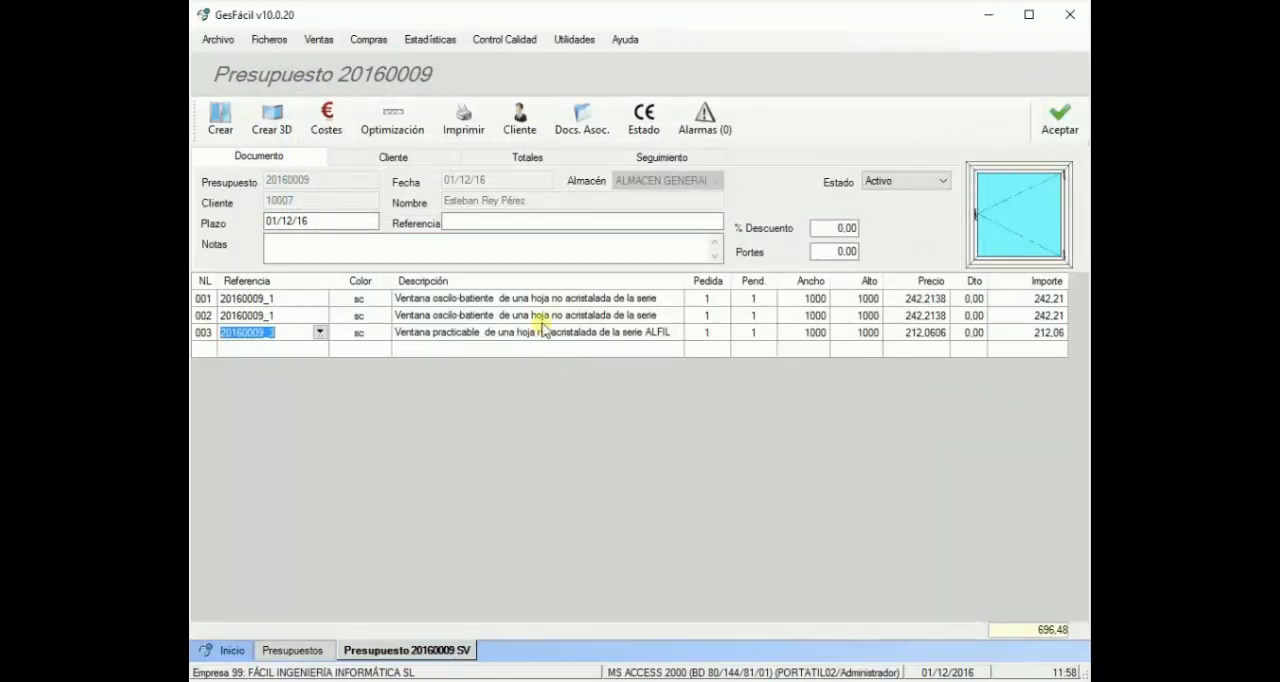
Step: Create another 1000 x 1000 single-leaf hinged window in the quote and accept its leaf options with tipo cierre 1PTO
click(218, 115)
drag(972, 210, 457, 351)
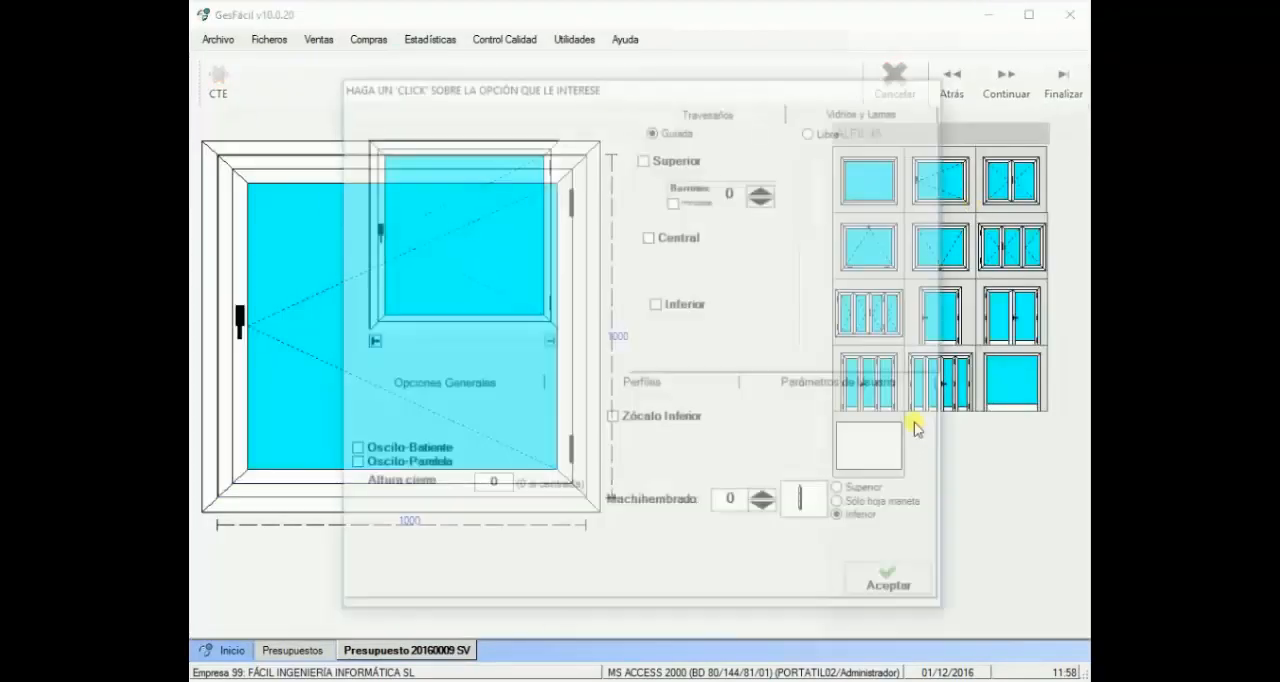
click(858, 388)
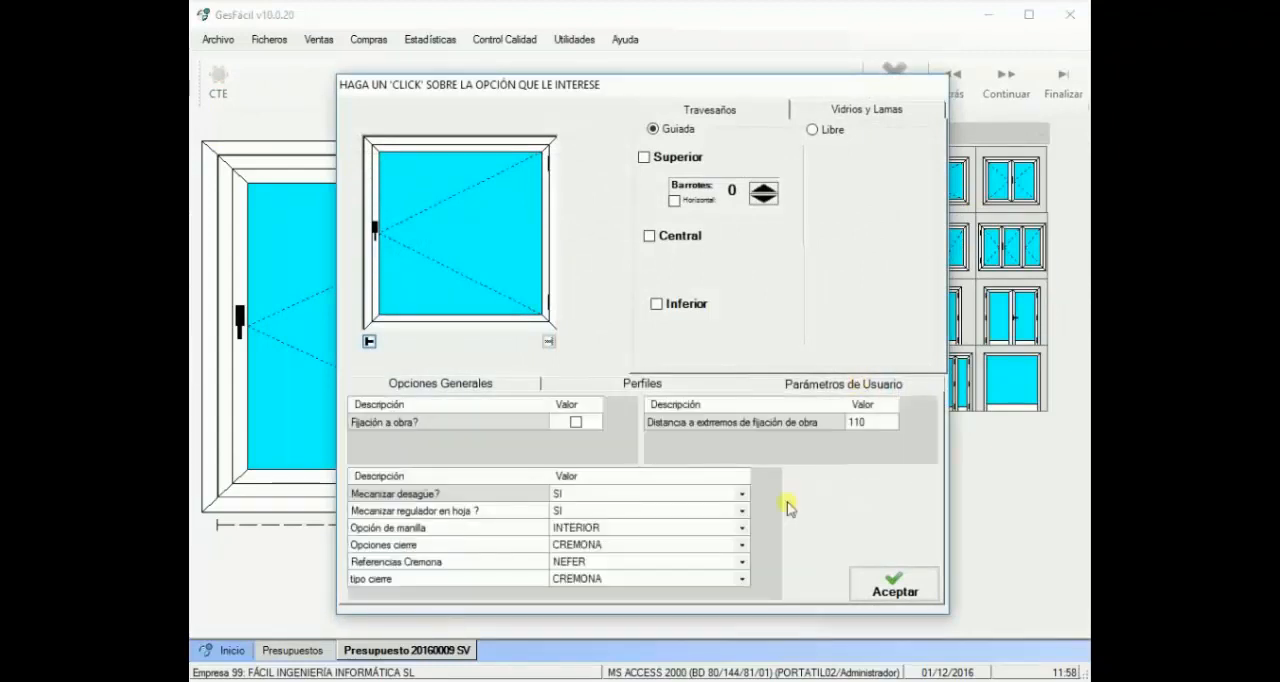
click(742, 579)
click(578, 609)
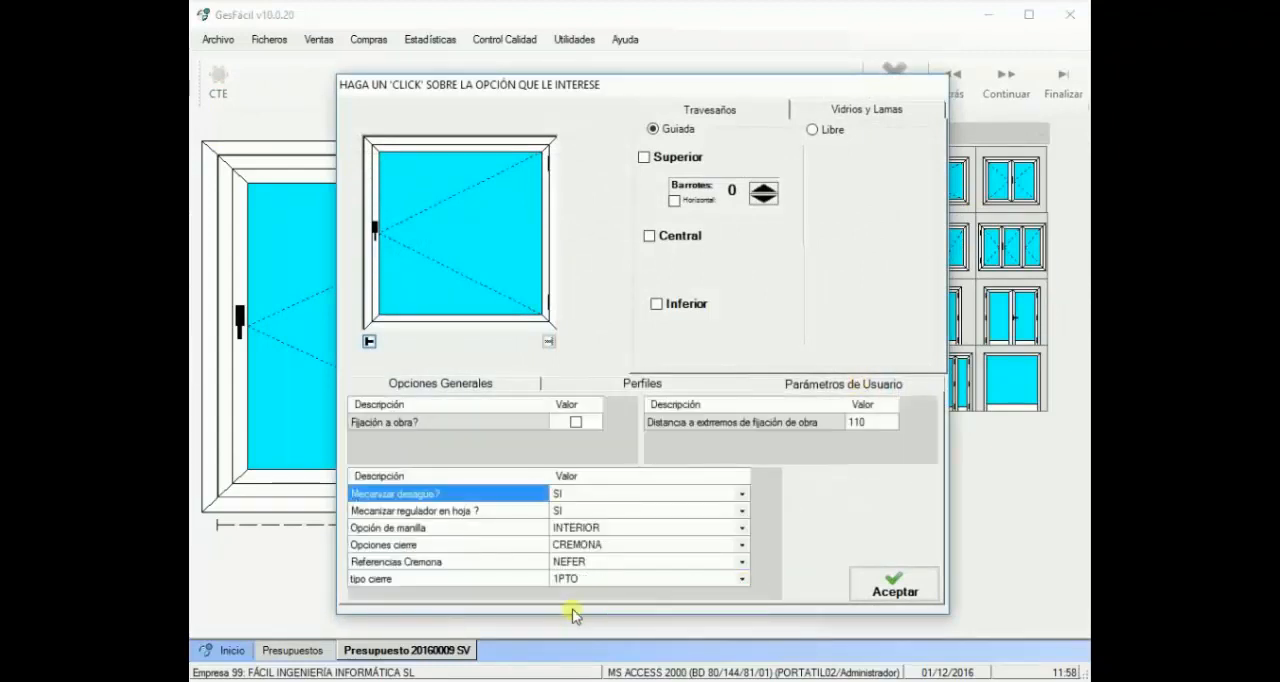
click(896, 587)
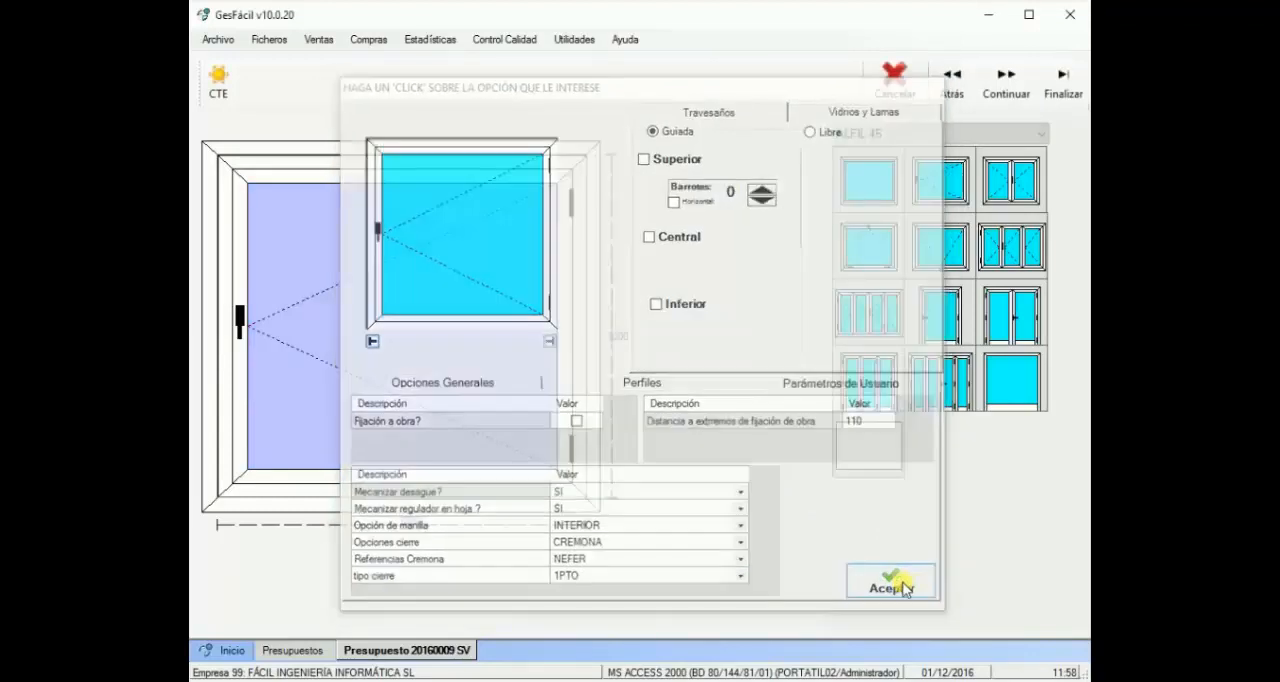
Step: Continue past the drawing stage of the 1000 x 1000 single-leaf hinged window
click(1021, 91)
click(1021, 91)
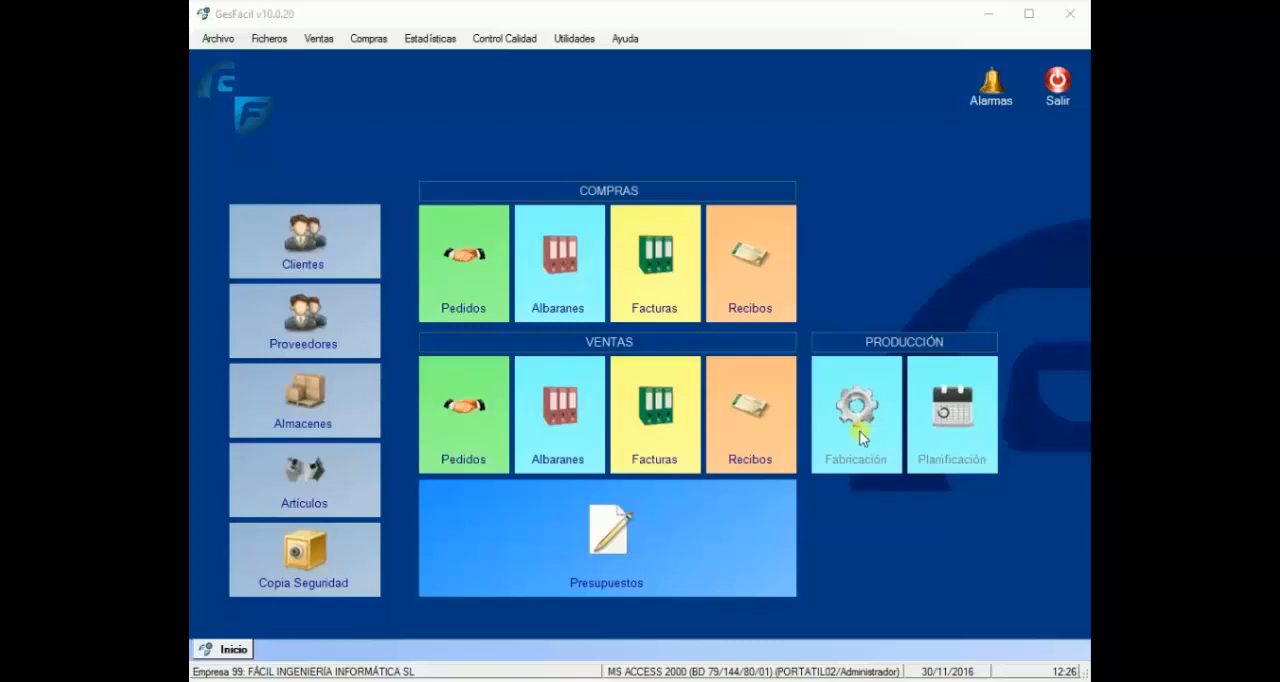
Step: Open the general company parameters
click(578, 45)
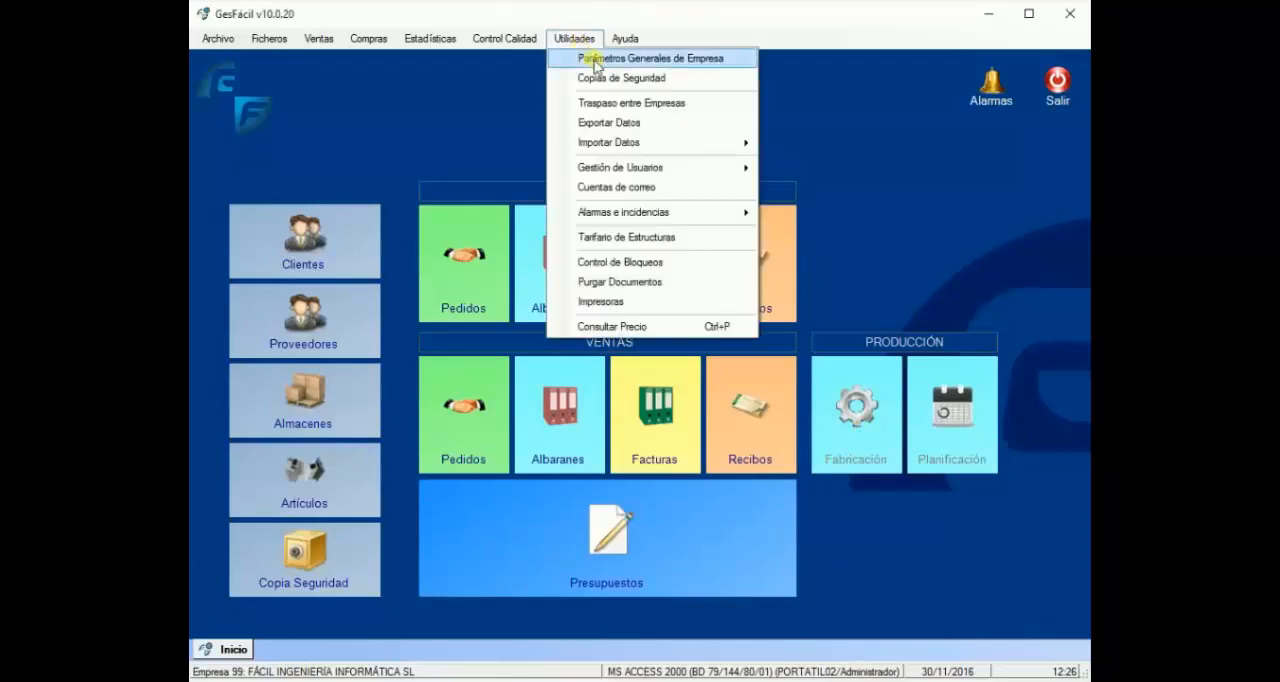
click(596, 60)
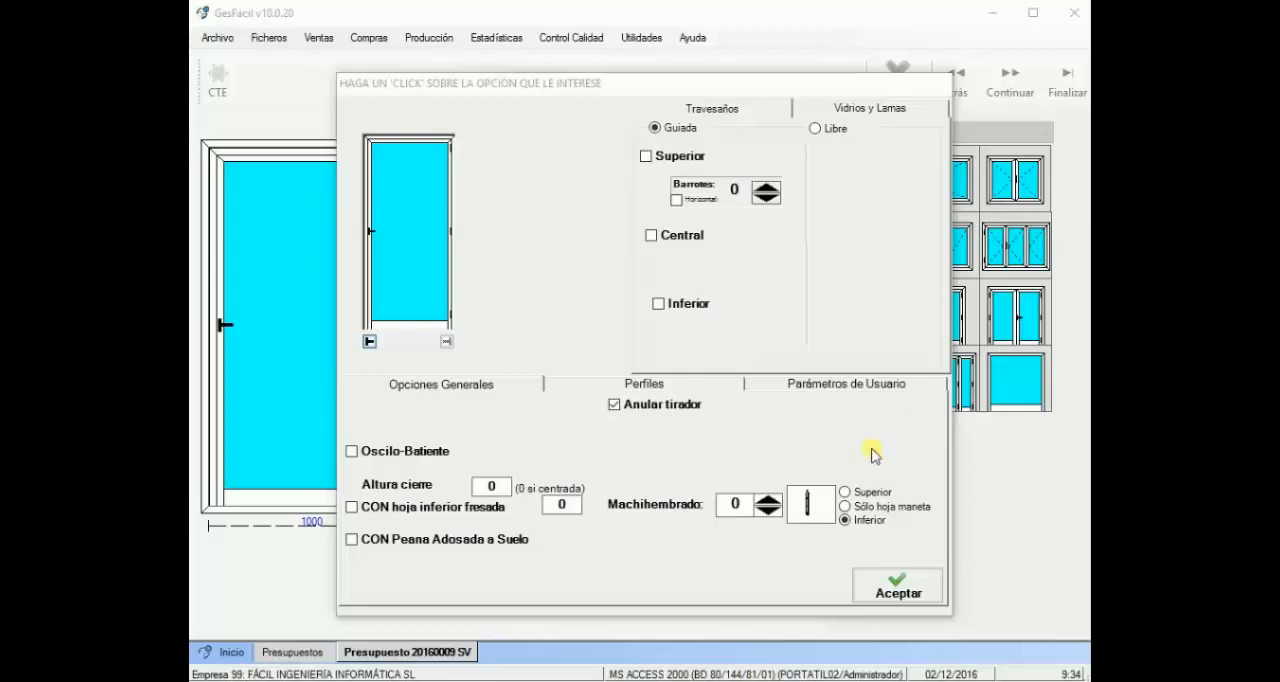
Step: Enable the Oscilo-Batiente option for the single-leaf door with CON Peana Adosada a Suelo
click(353, 451)
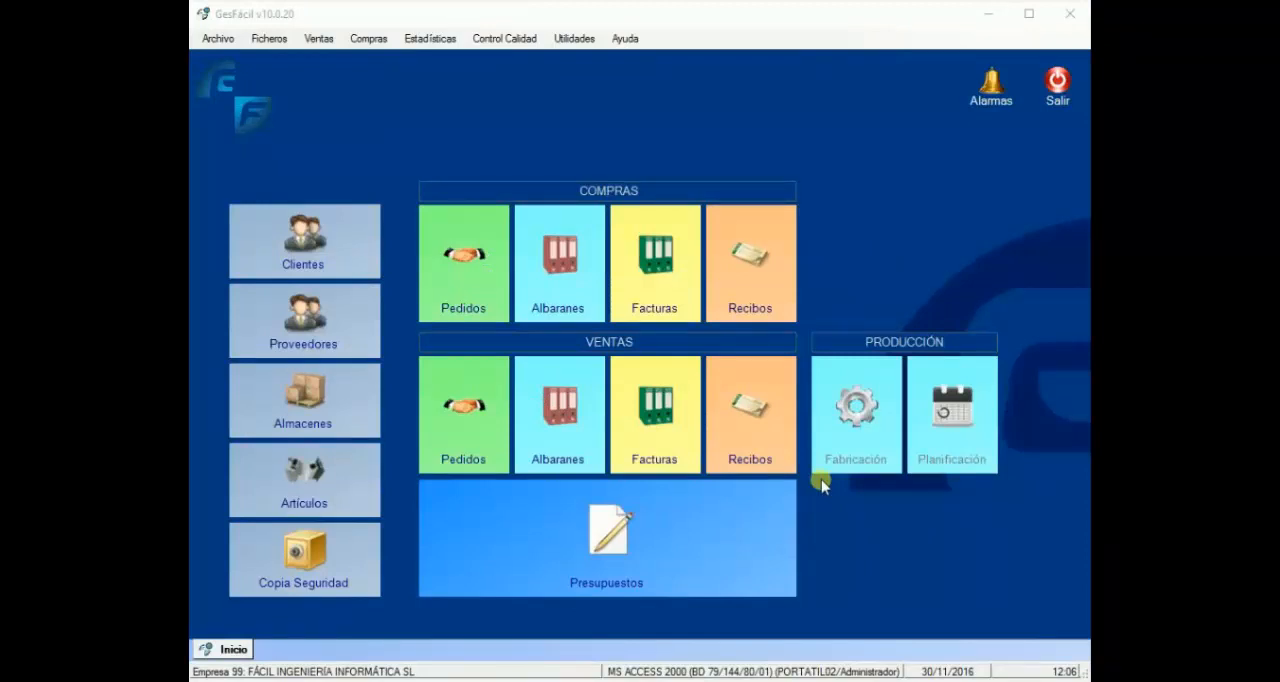
Step: Open the quotes list, and close the sales receipts list
click(632, 534)
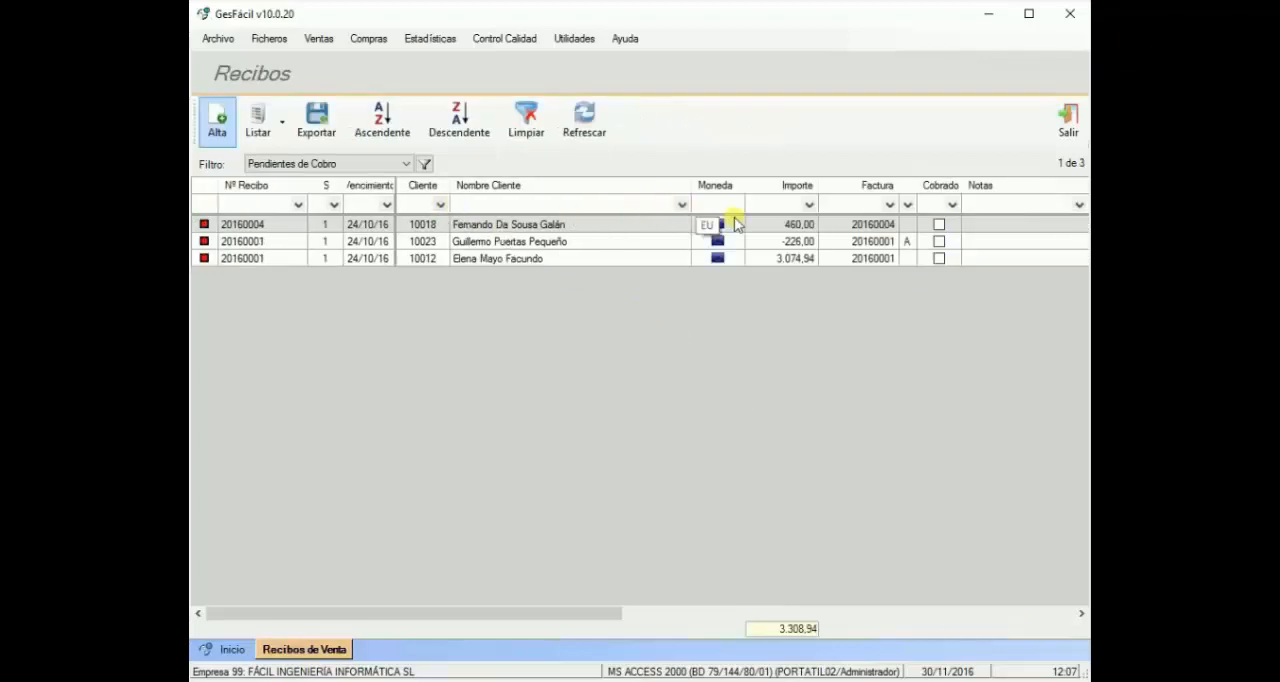
click(1068, 120)
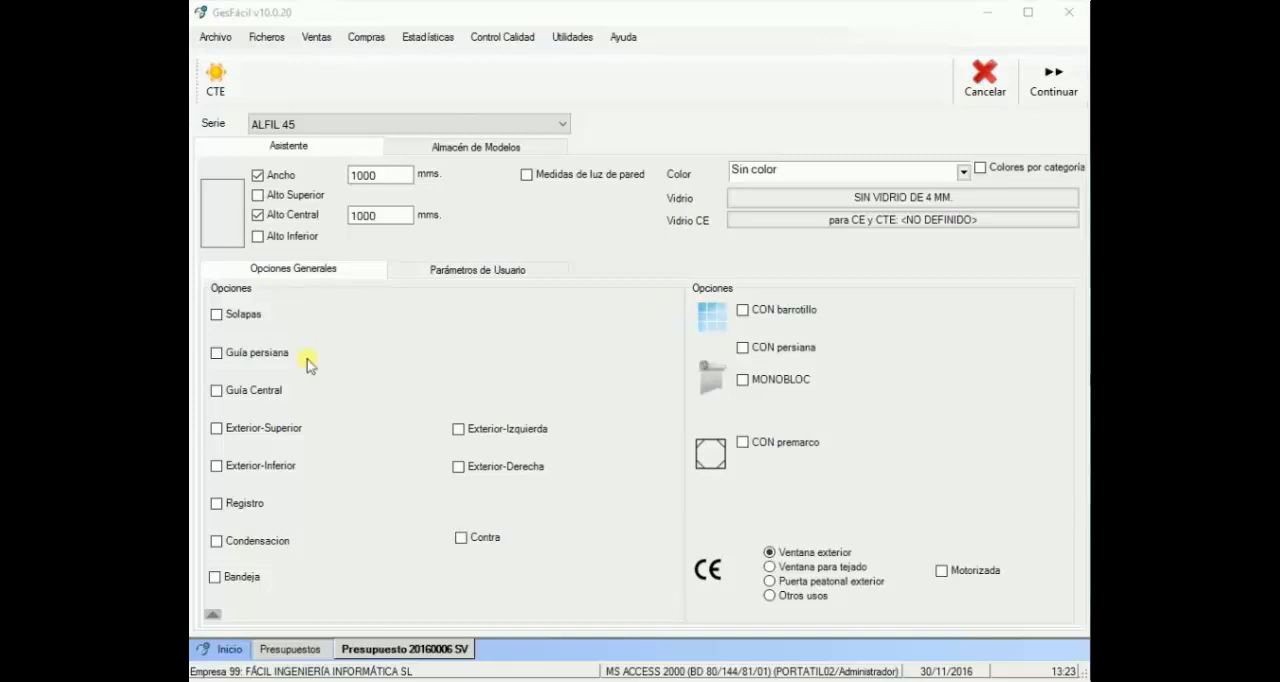
Step: Add the MONO135 monobloc (Monobloc 135mm) in colour BLANCO to the 1000 x 1000 ALFIL 45 structure
click(760, 383)
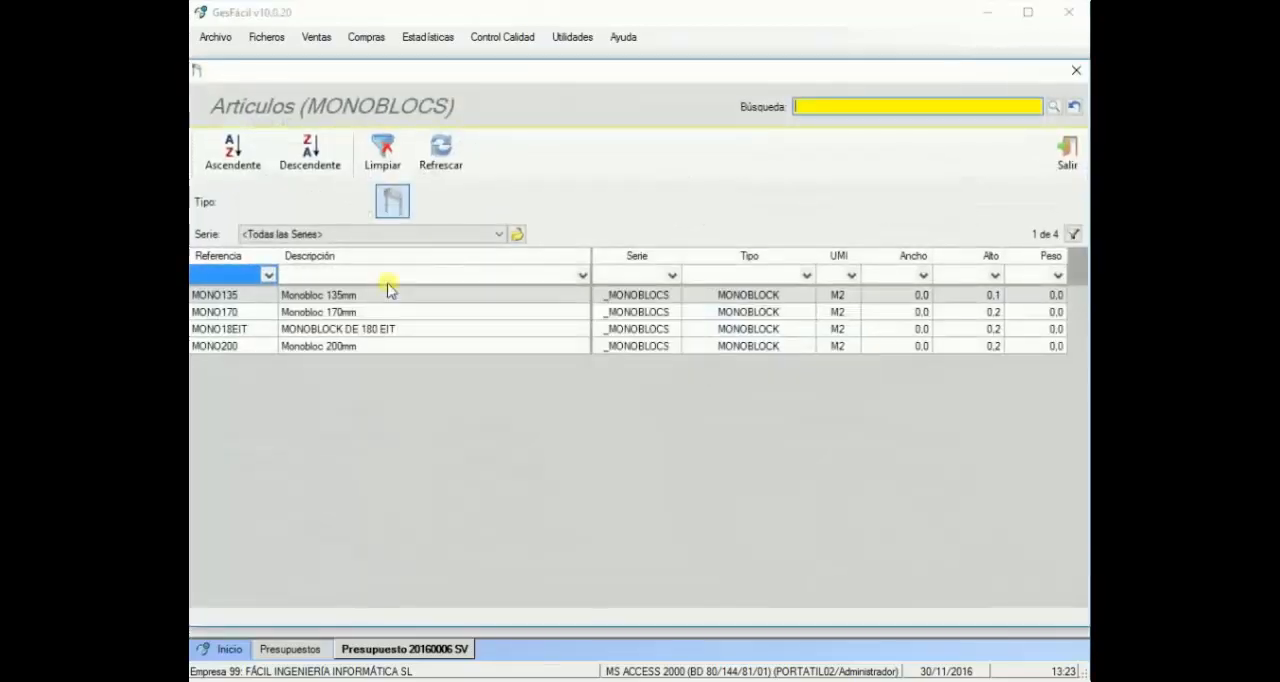
double_click(329, 294)
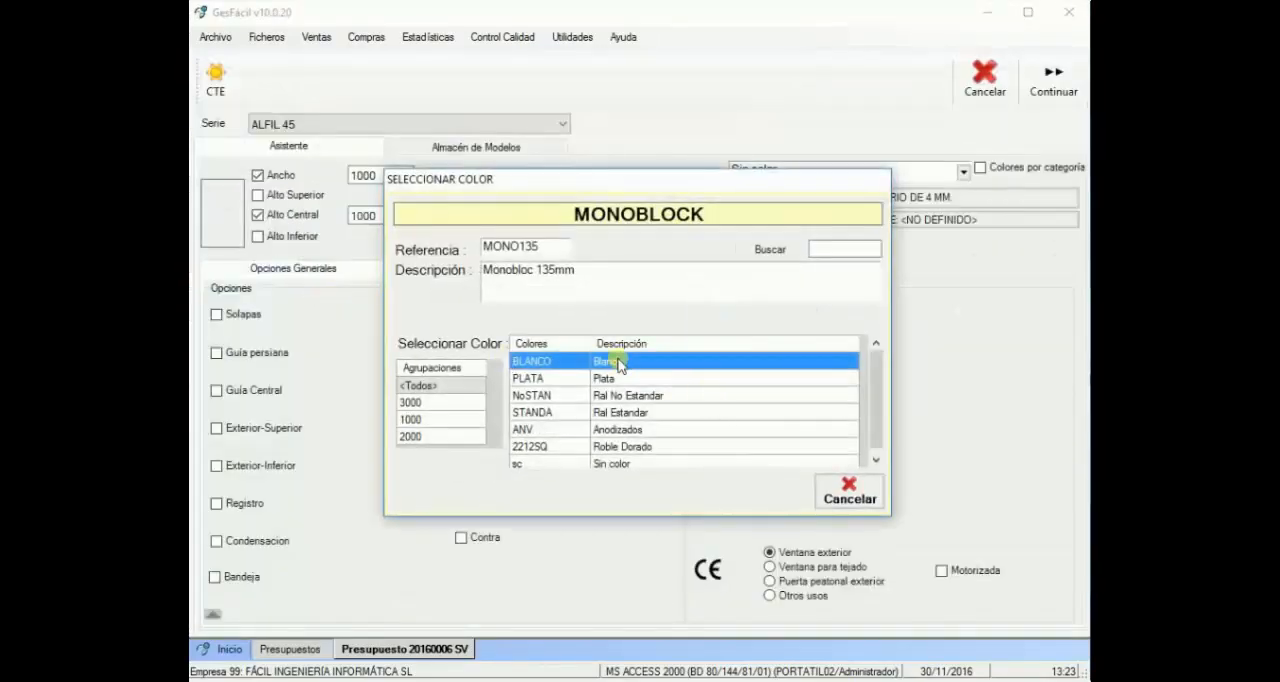
double_click(617, 362)
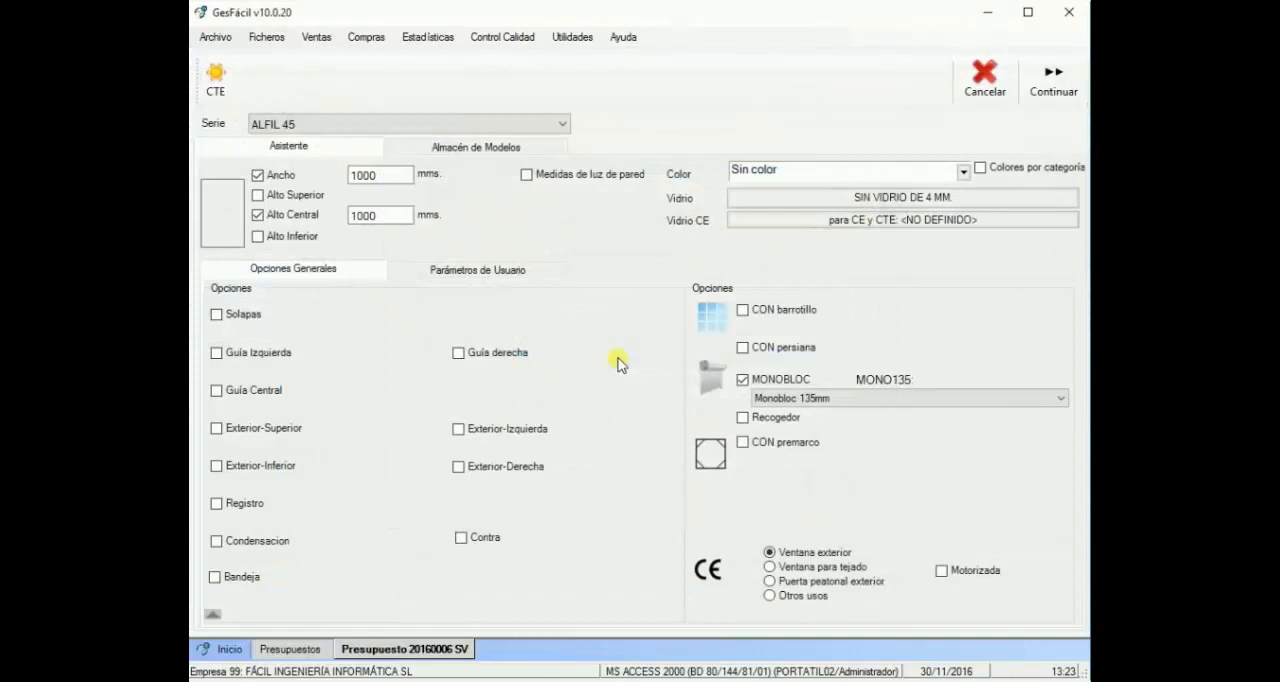
Step: Include a Recogedor for the monobloc on the Izquierda side with an Altura of 200
click(762, 420)
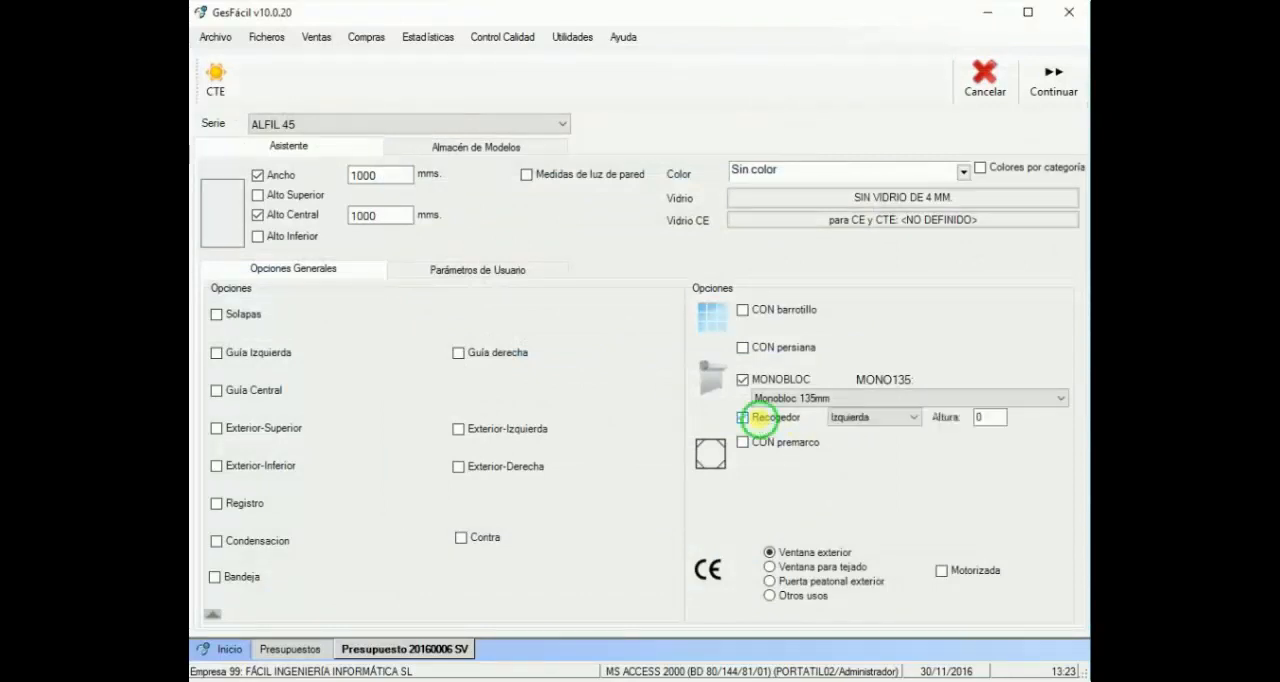
click(912, 418)
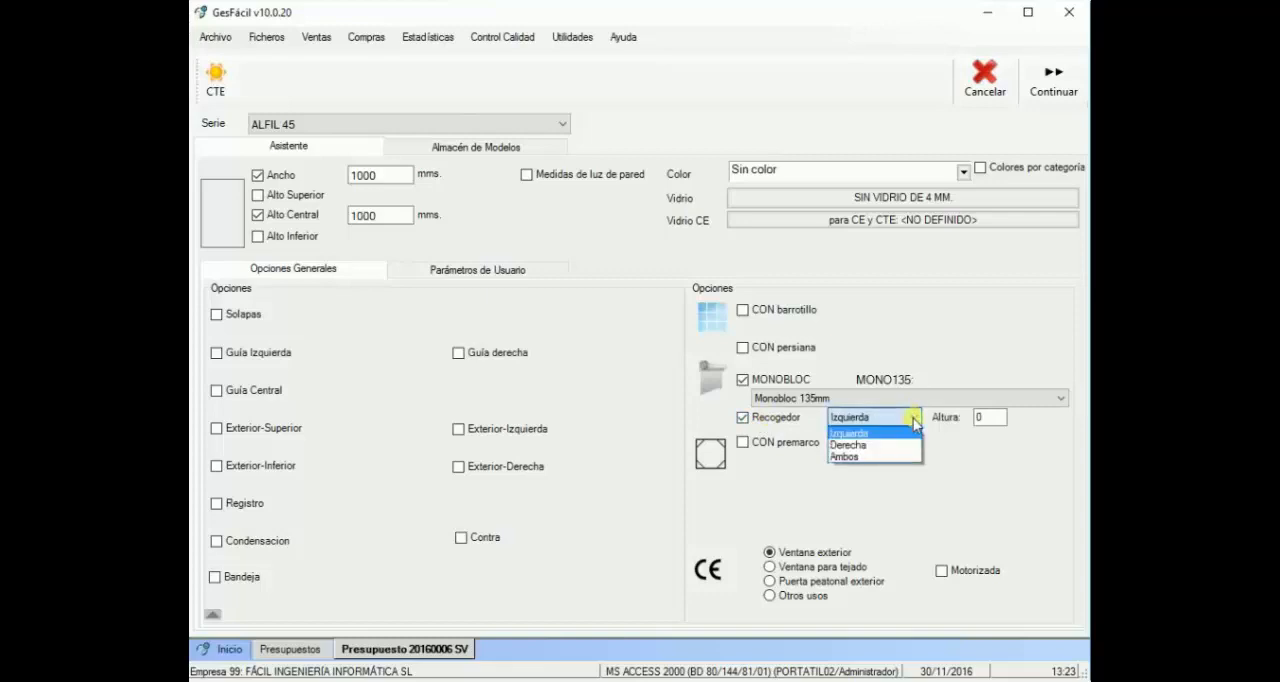
click(857, 434)
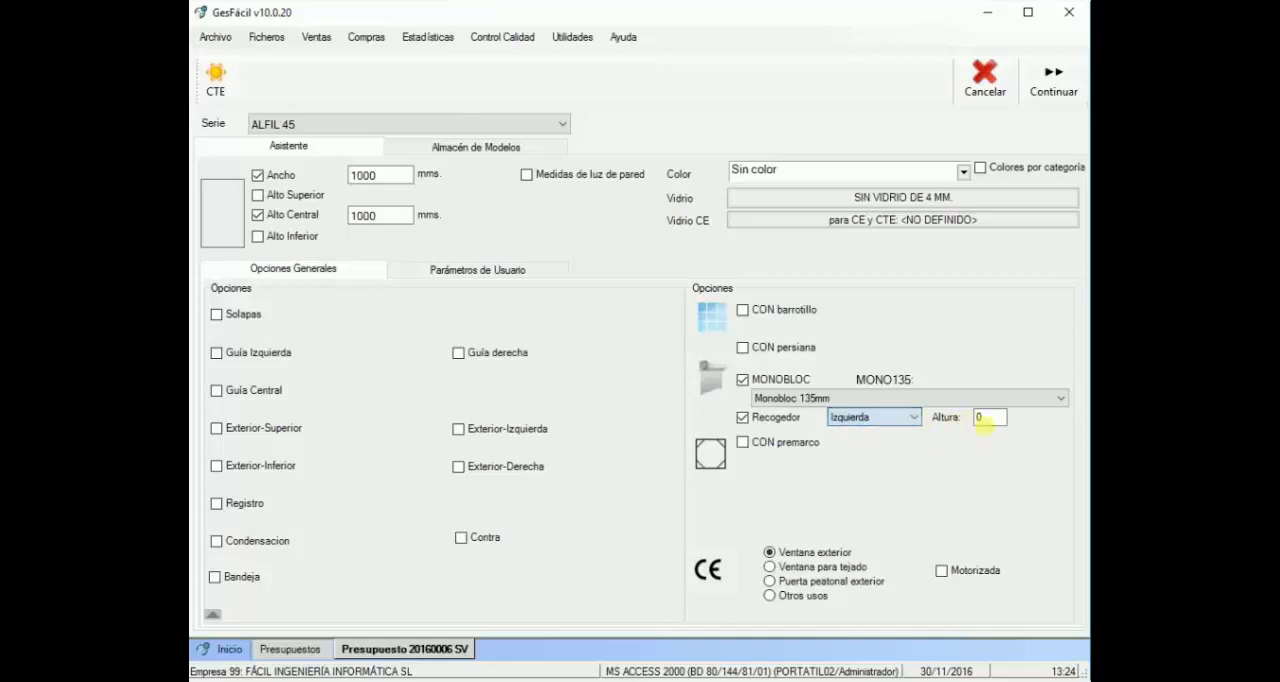
key(Tab)
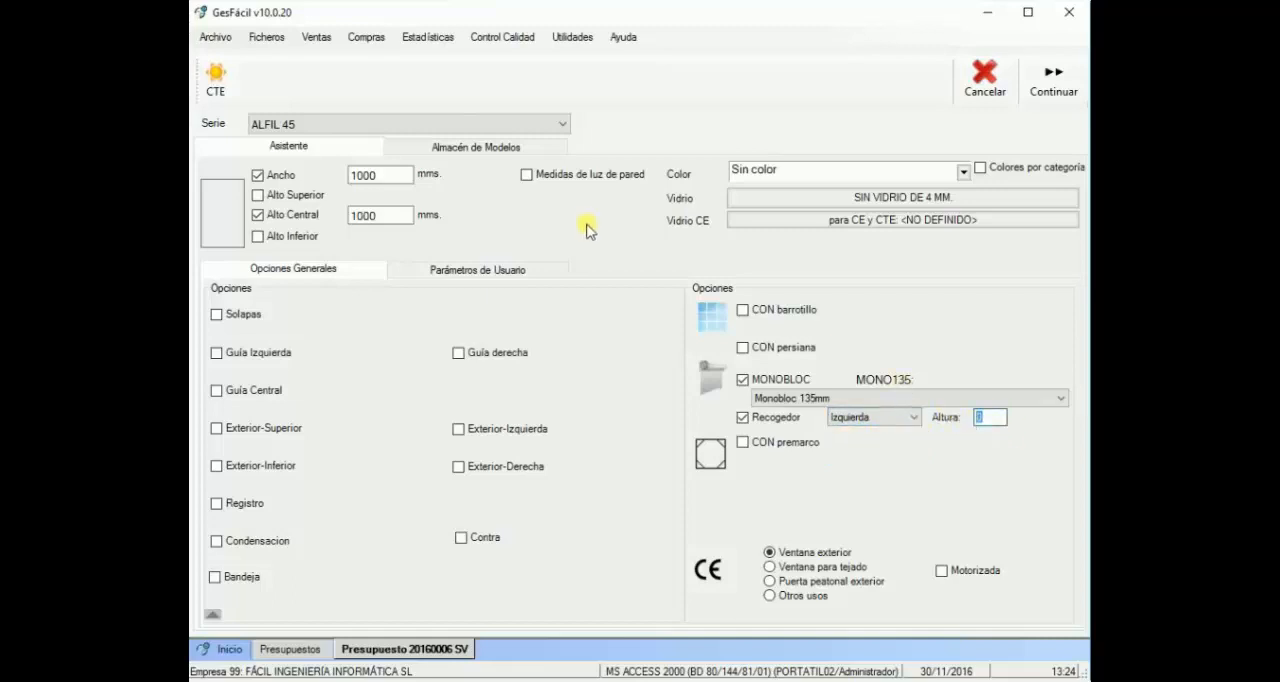
text(200)
key(Return)
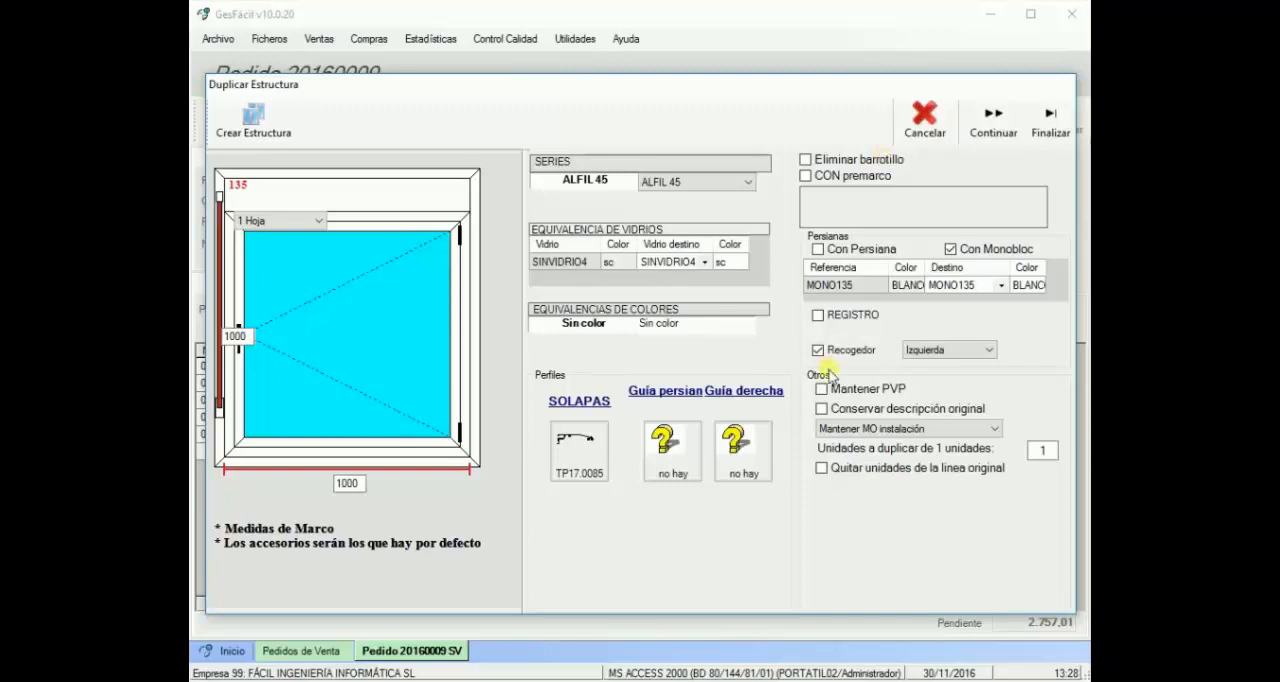
Step: Toggle the Recogedor option off and on again for the structure being duplicated in the sales order
click(832, 352)
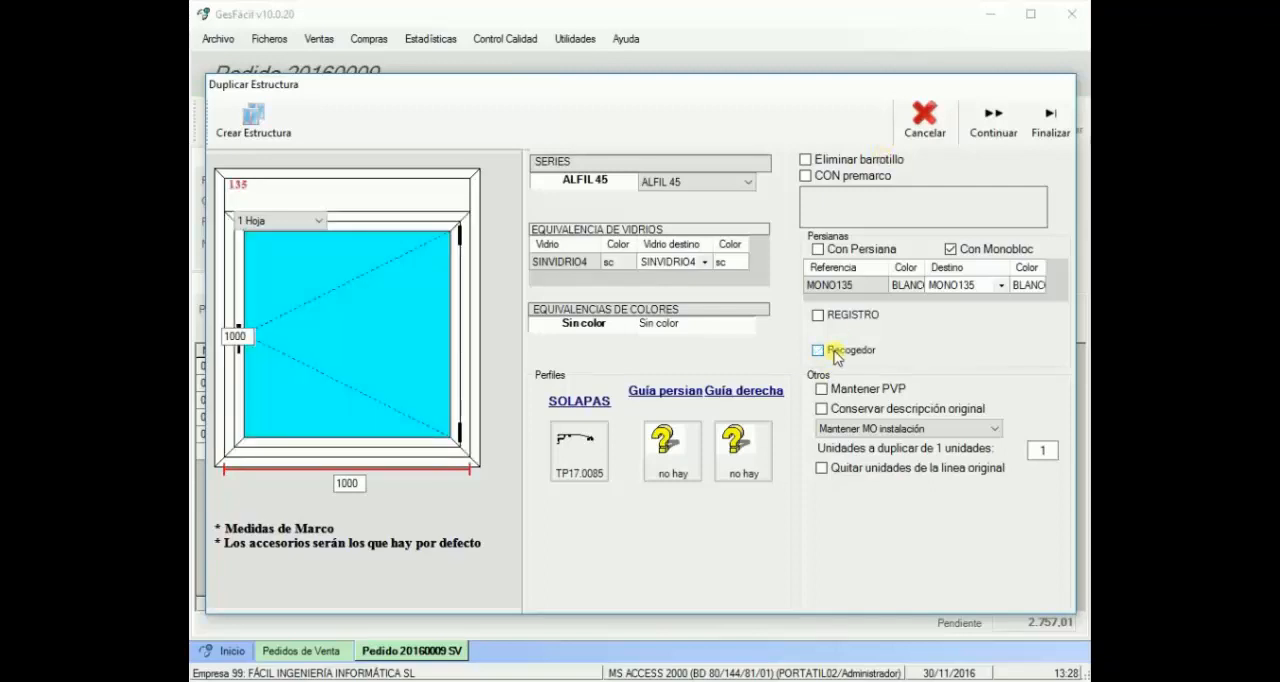
click(834, 354)
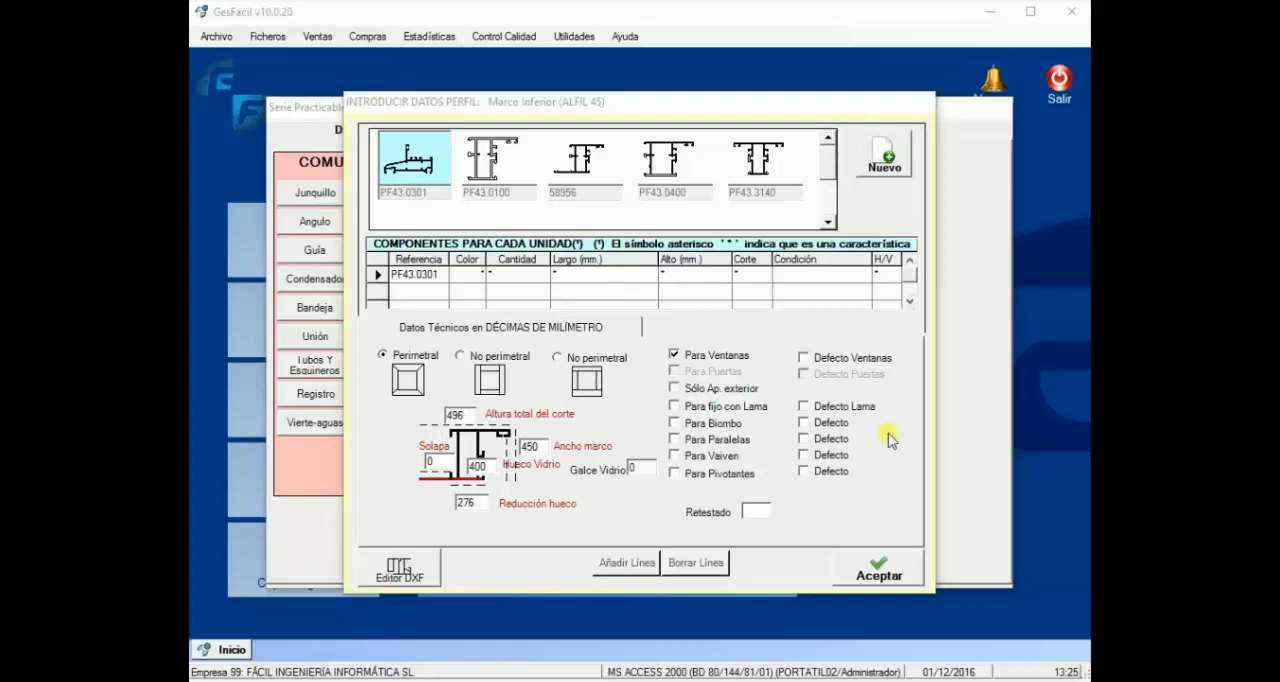
Step: Set the Retestado of the ALFIL 45 Marco Inferior profile PF43.0301 to -120 and accept the profile data
click(757, 513)
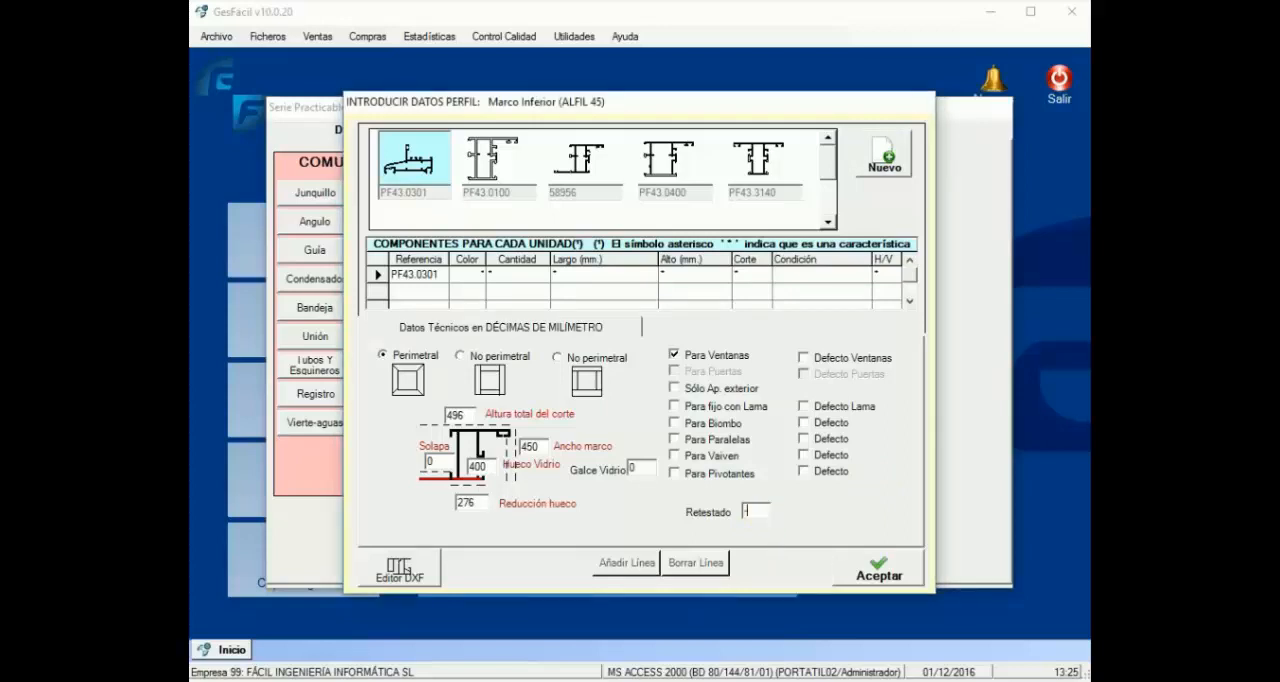
text(-120)
click(908, 578)
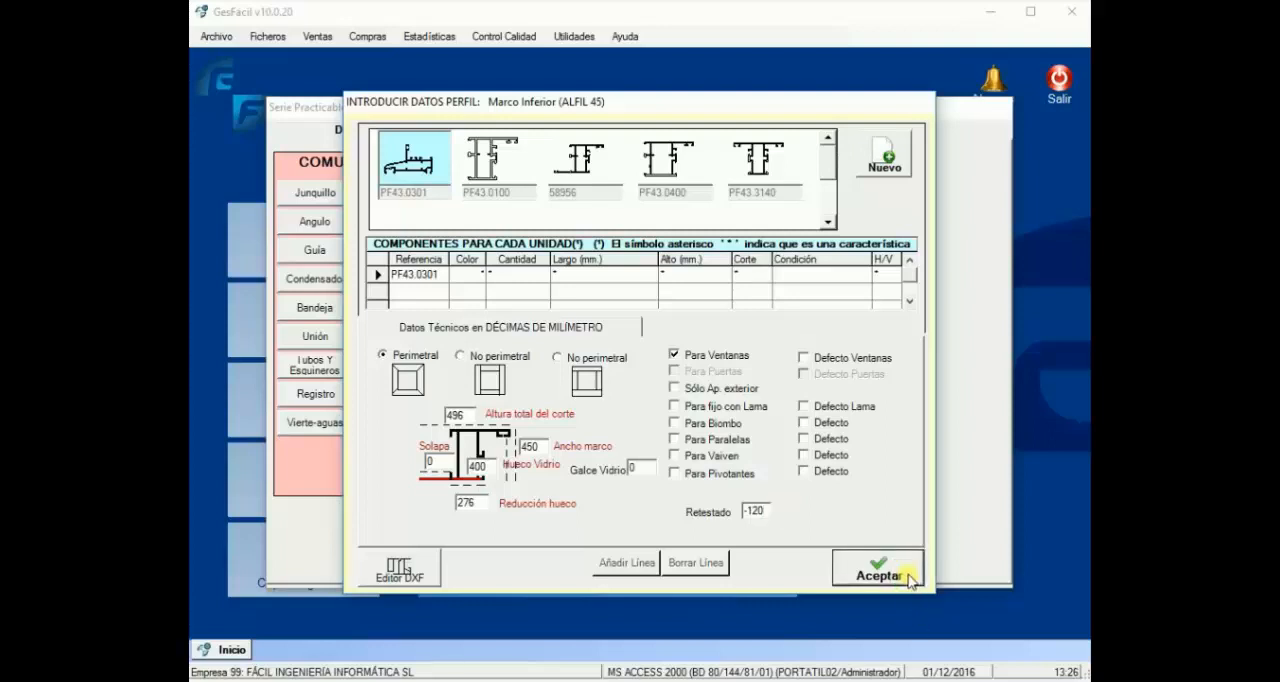
Step: Place the first sliding window model in the 1000 x 1000 COR RPT VISTA GAL. 2H1C frame
click(786, 127)
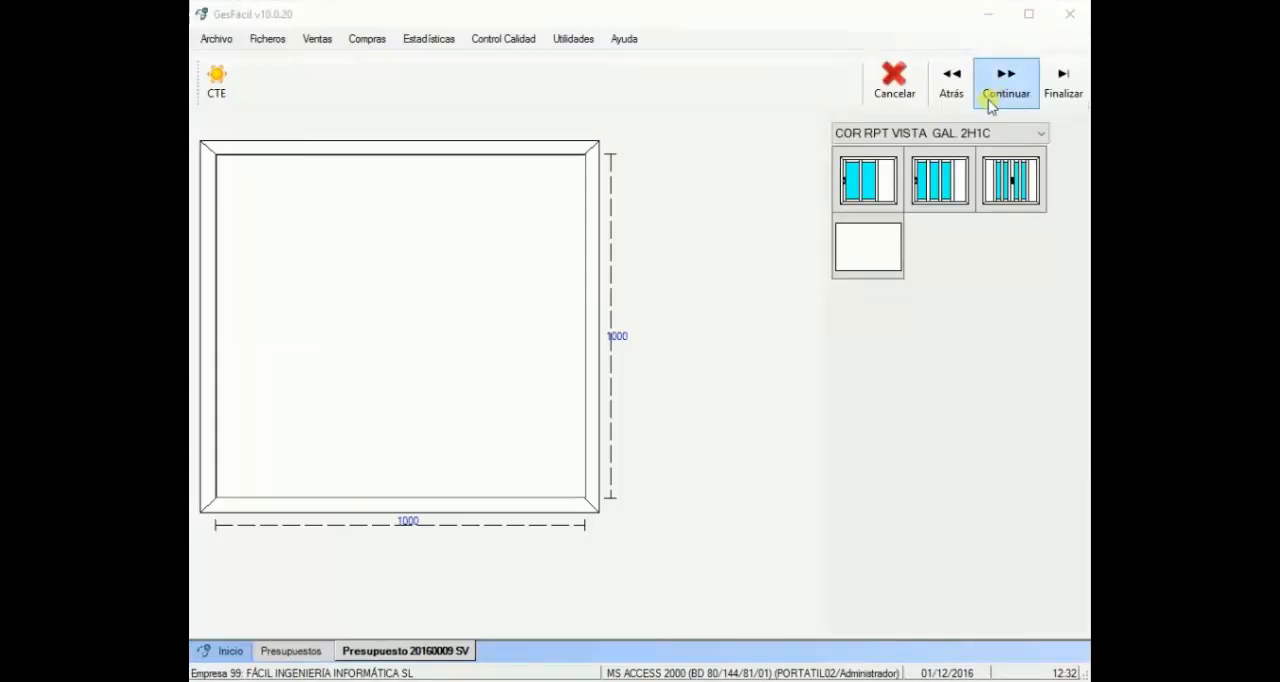
drag(868, 180, 443, 323)
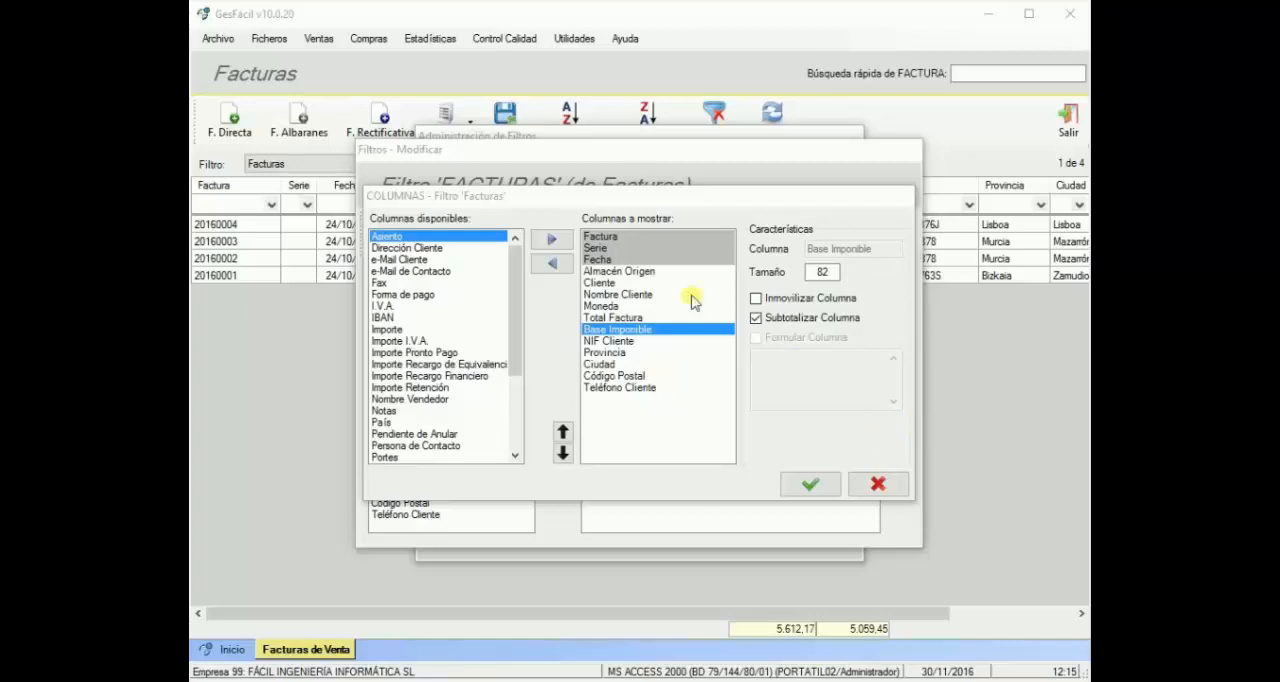
Step: Accept the Facturas filter's columns with Base Imponible subtotalled, and confirm the filter
click(605, 336)
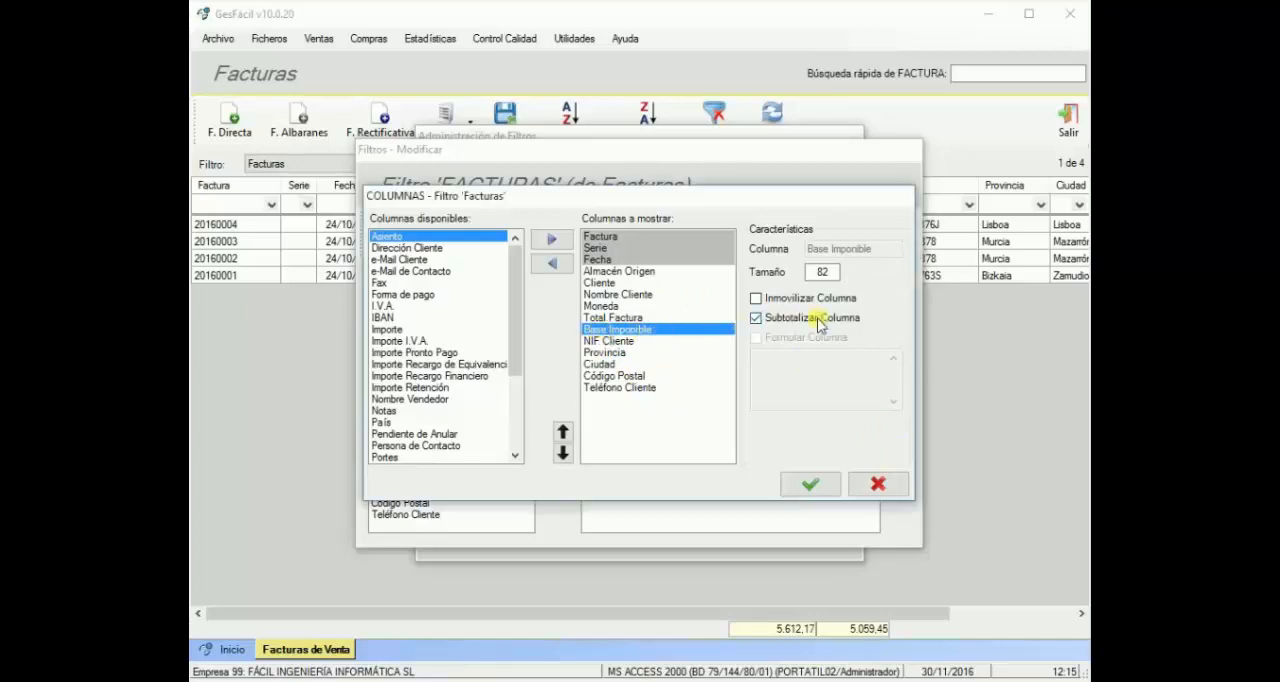
click(810, 484)
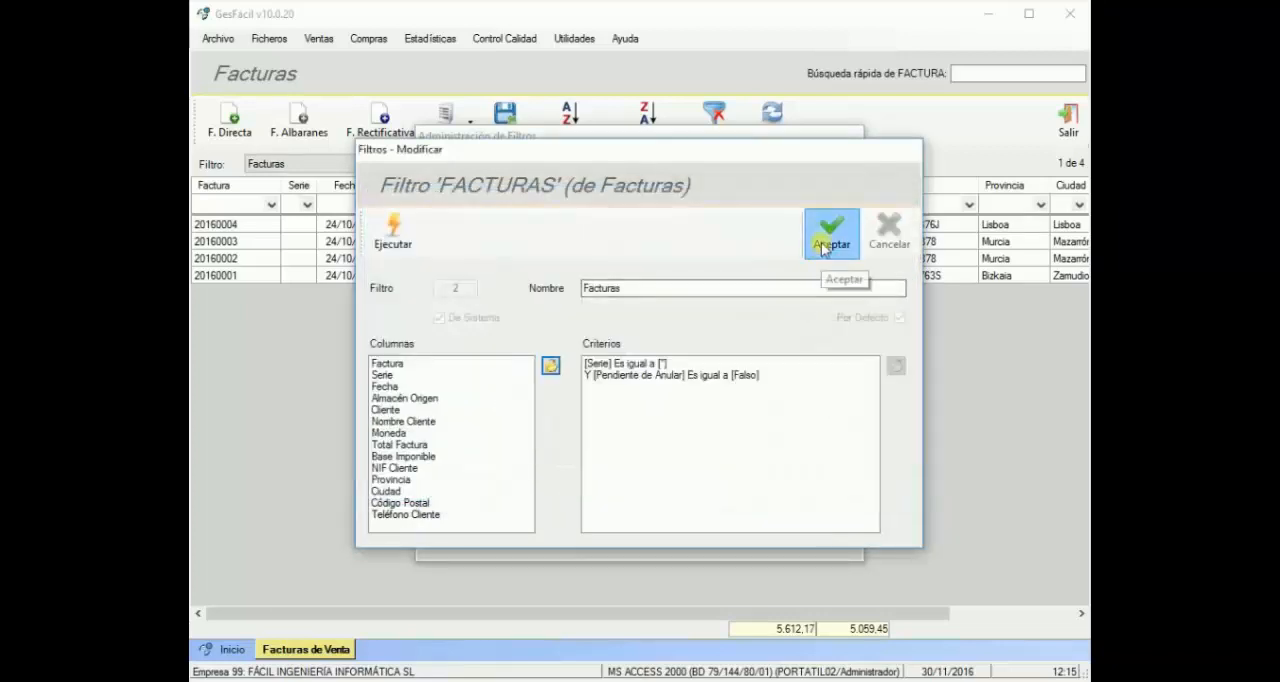
click(830, 238)
click(845, 222)
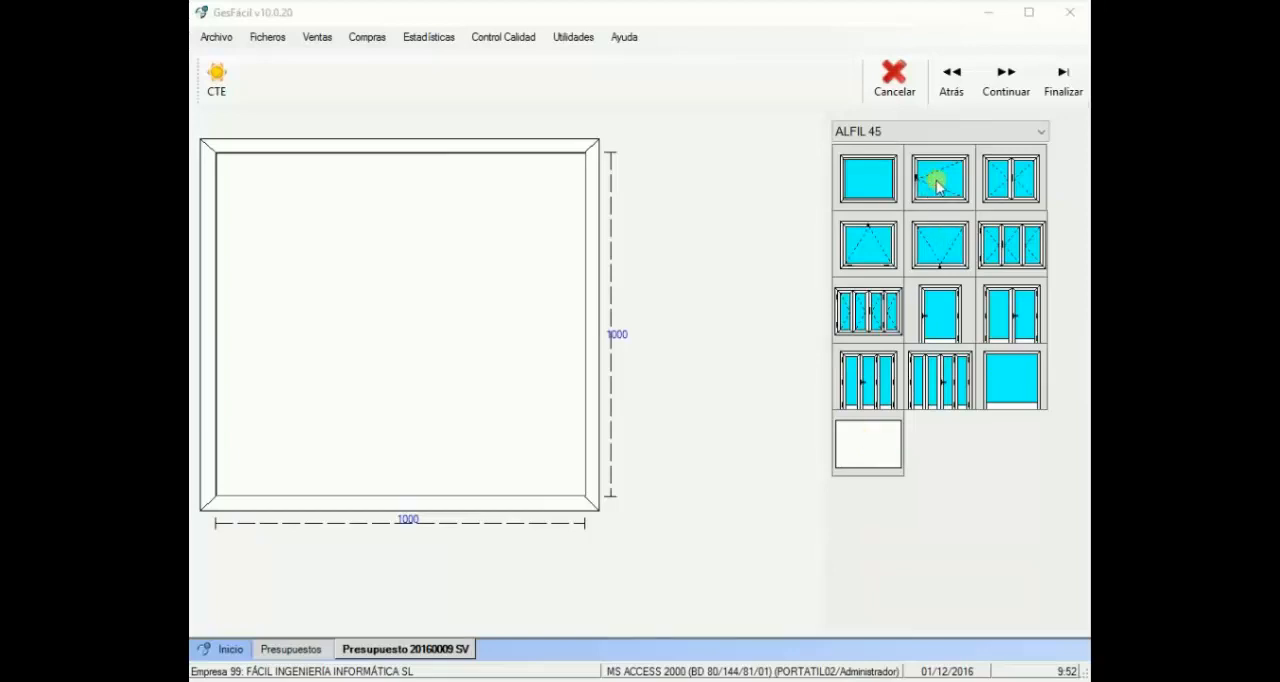
Step: Place the single-leaf hinged model in the 1000 x 1000 ALFIL 45 frame as a tilt-and-turn window and select its leaf
drag(937, 178, 559, 288)
drag(451, 301, 437, 316)
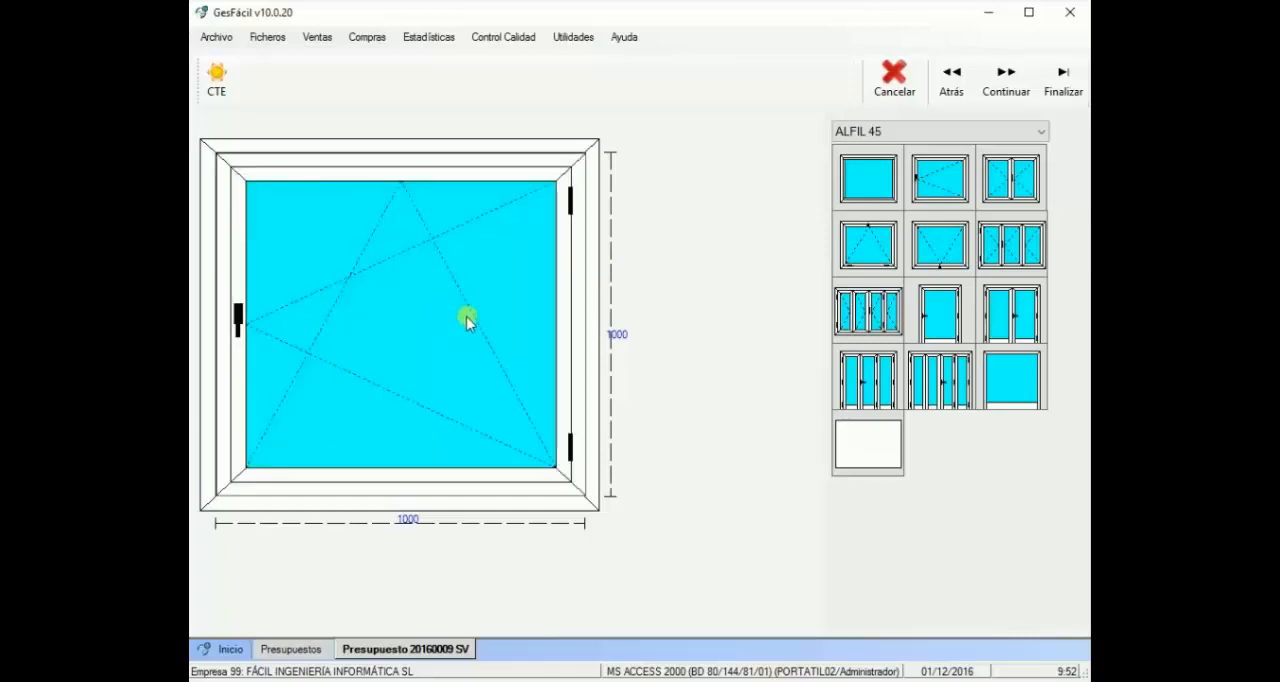
click(467, 316)
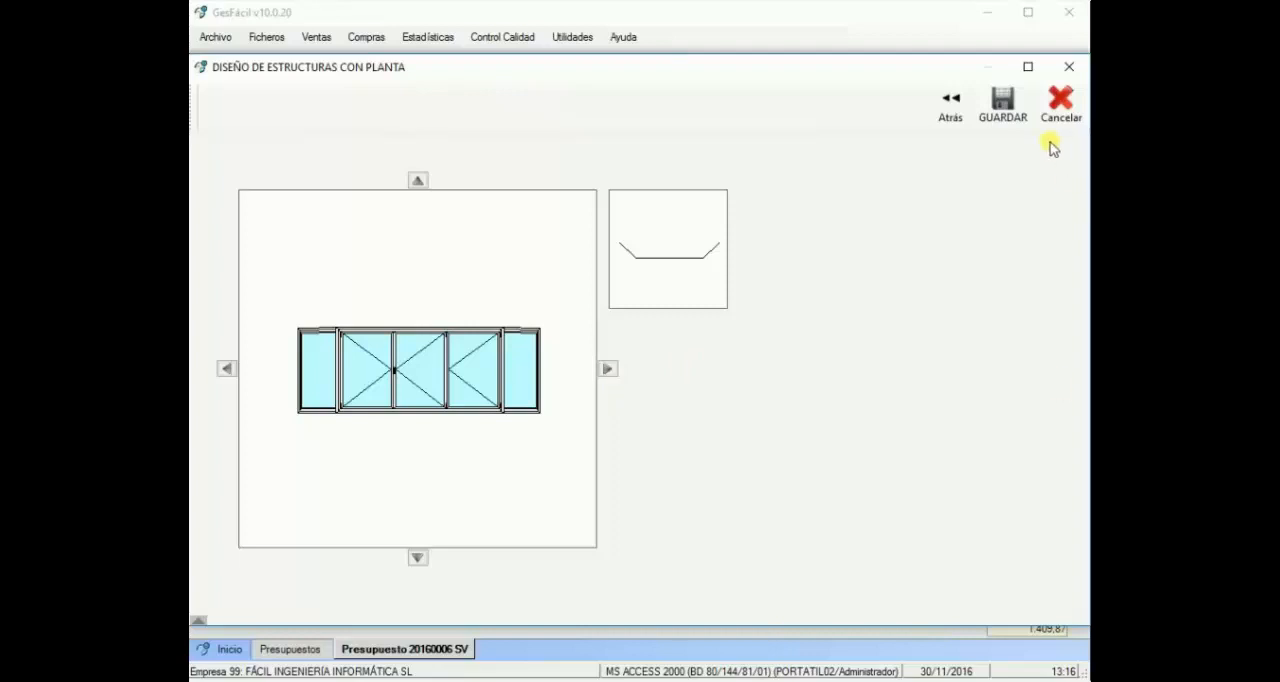
Step: Save the angled three-section window structure to the quote and open its line 004 in the 3D viewer
click(1008, 113)
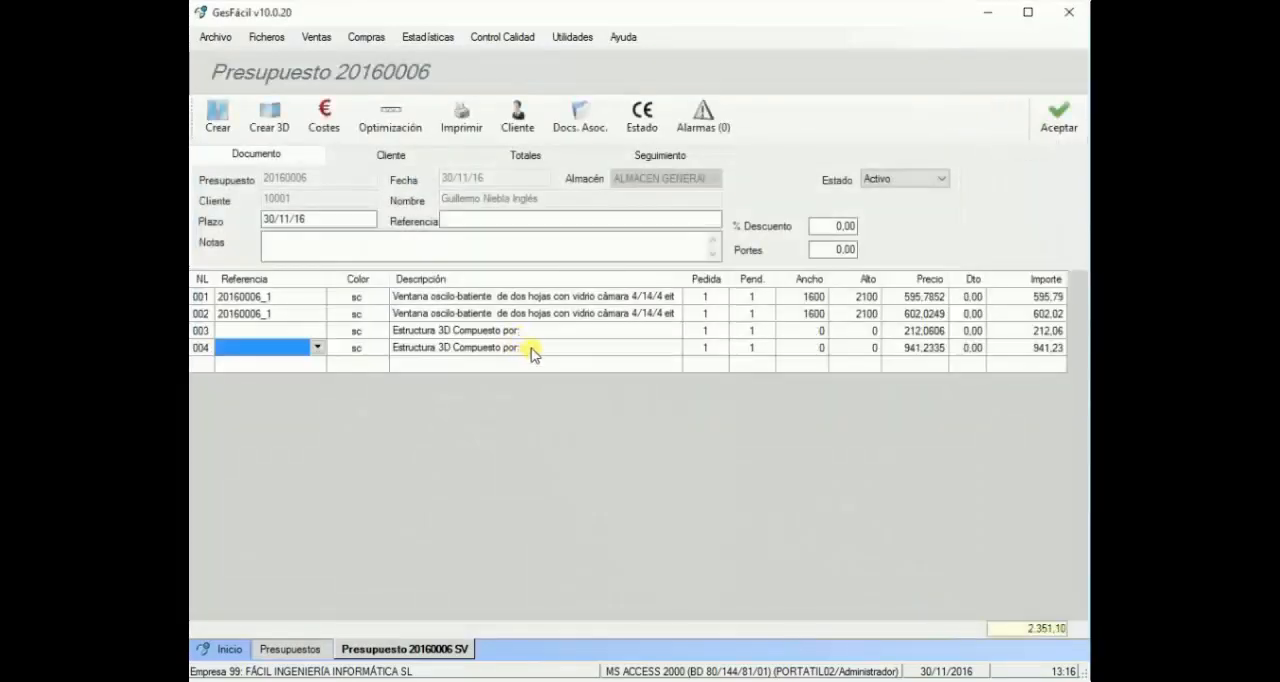
click(533, 352)
double_click(535, 352)
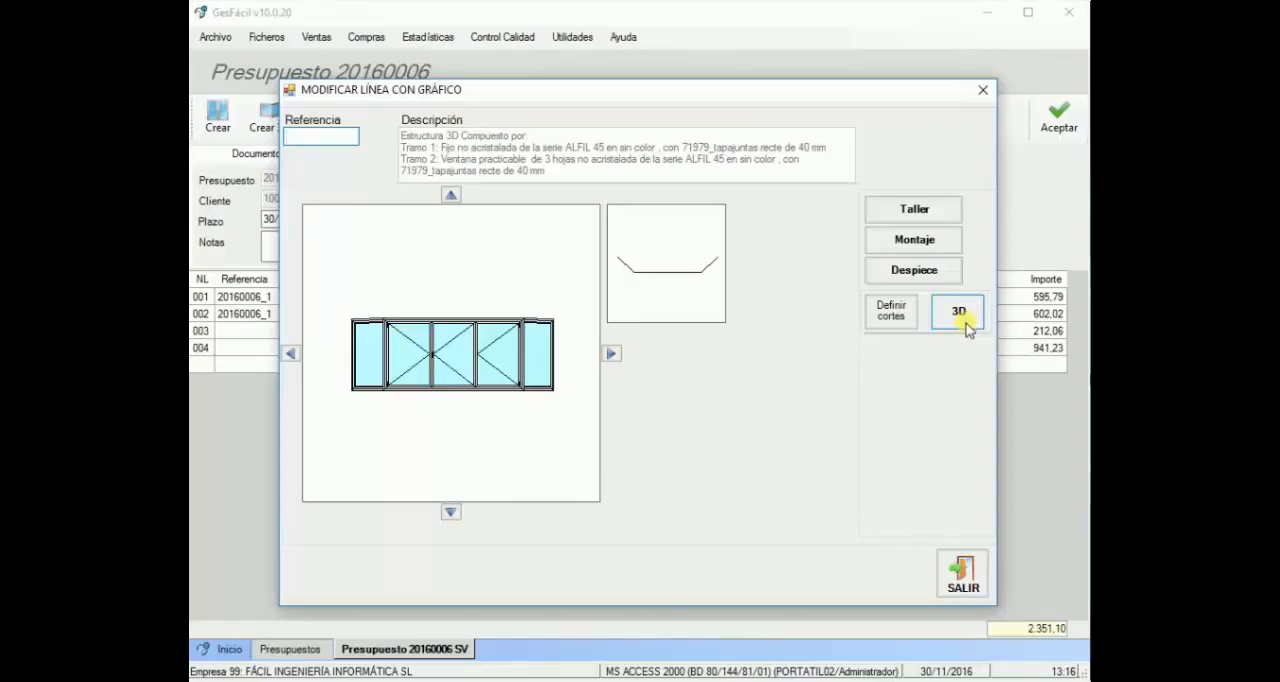
click(960, 315)
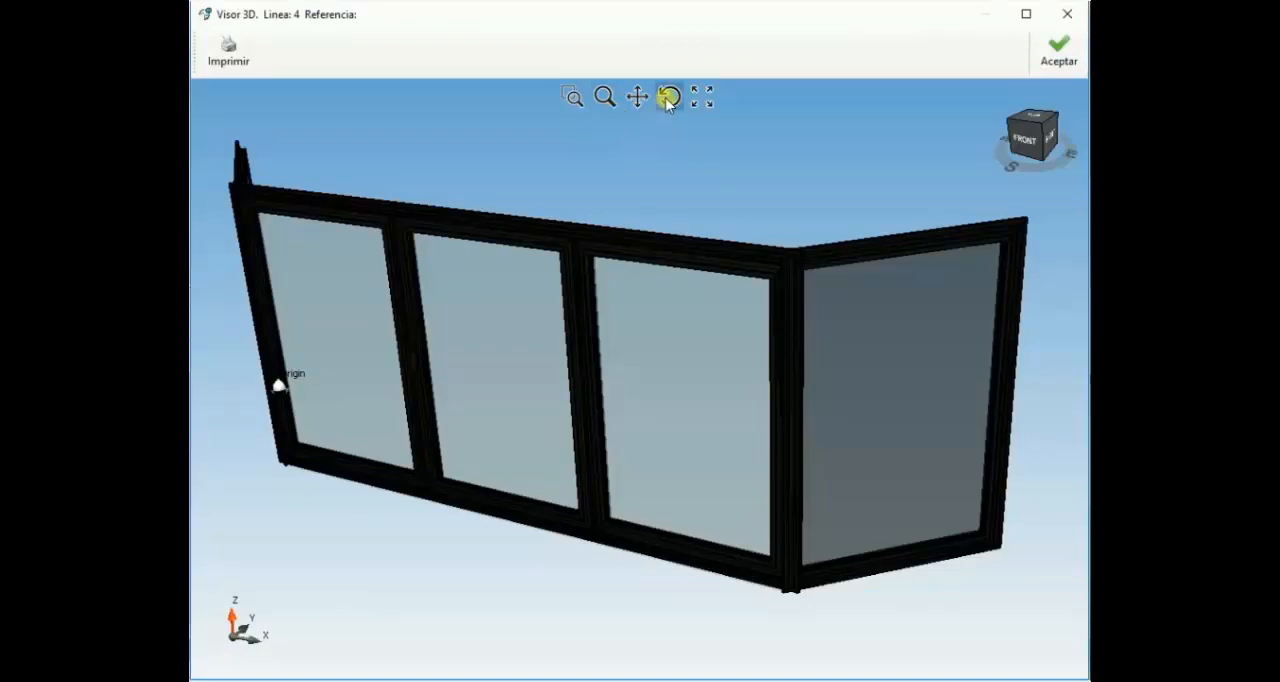
Step: Examine the angled window structure in 3D by rotating, moving and zooming the model
drag(660, 294, 708, 271)
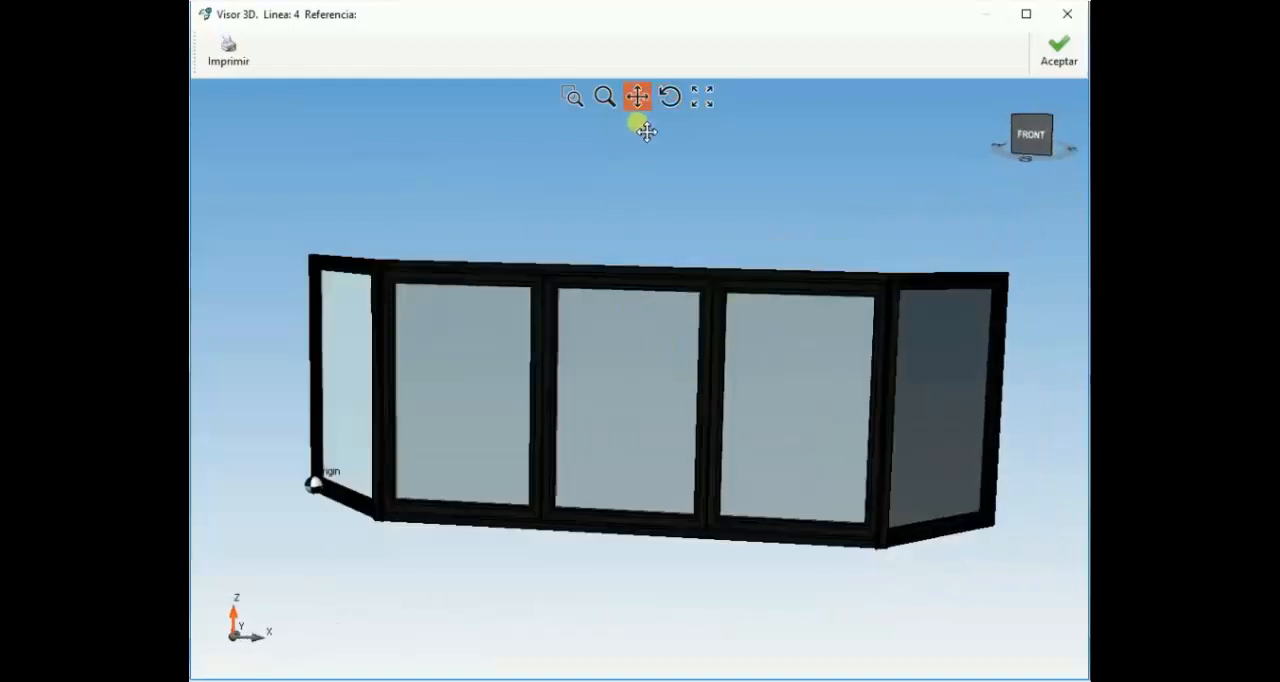
drag(651, 380, 620, 414)
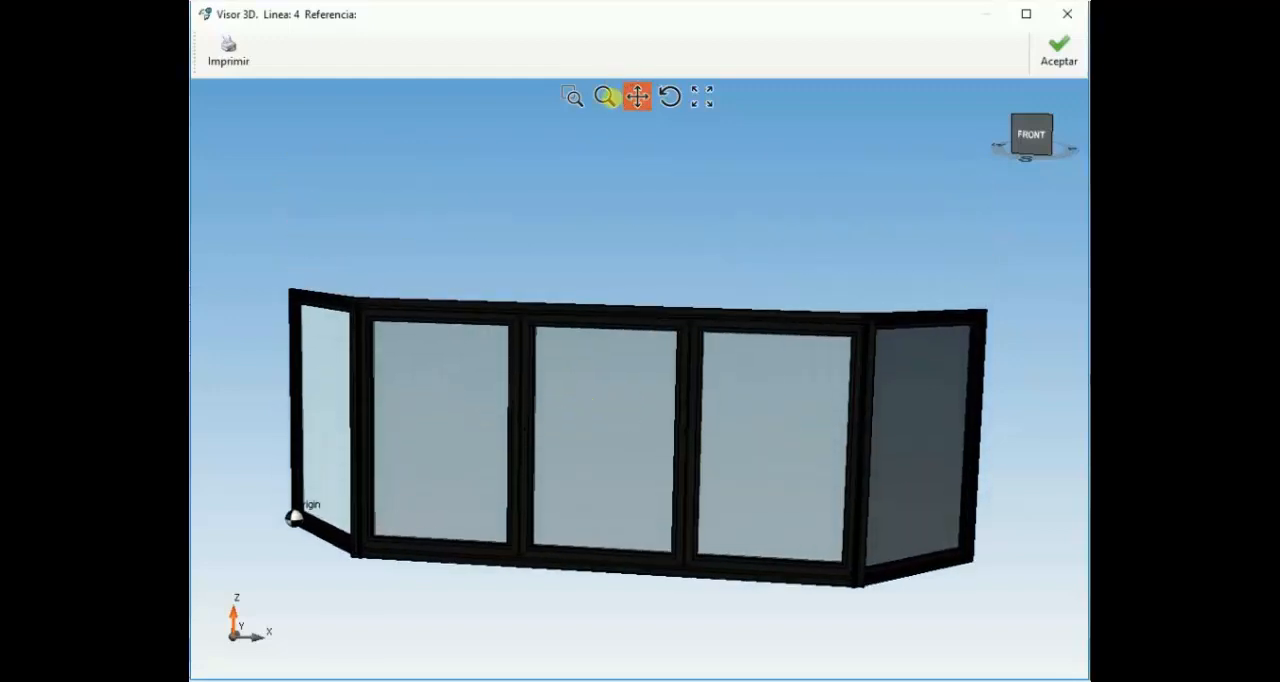
click(605, 99)
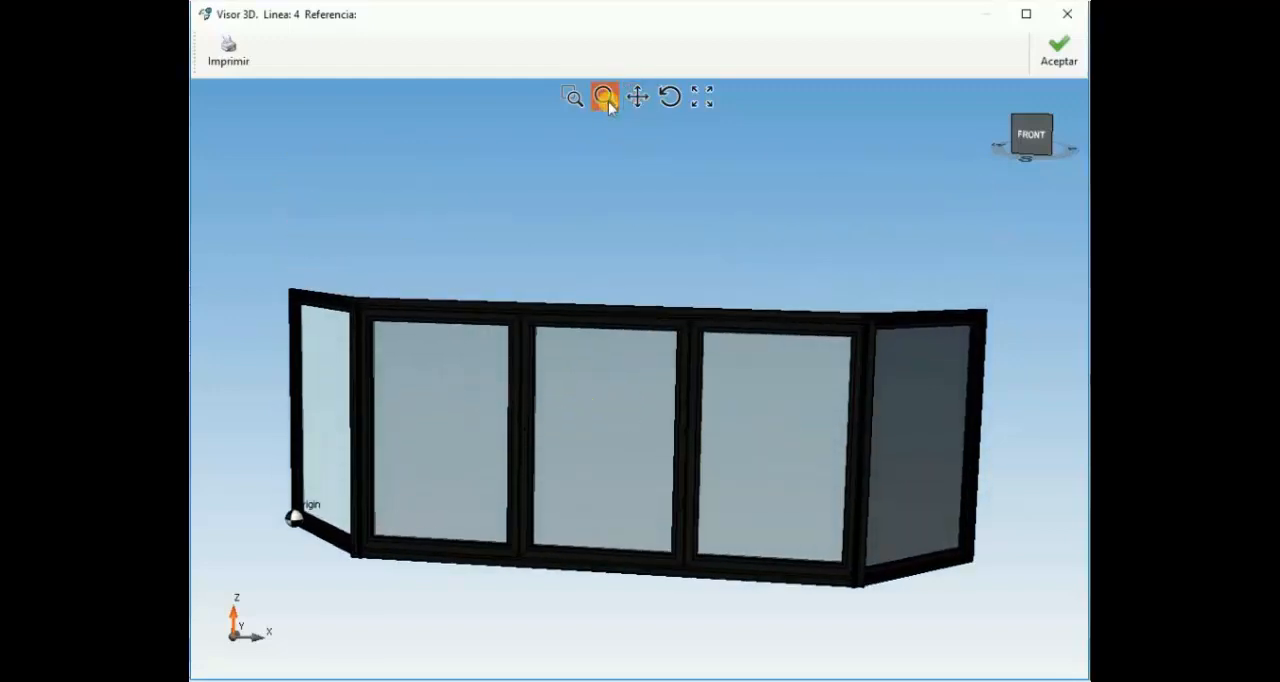
click(607, 391)
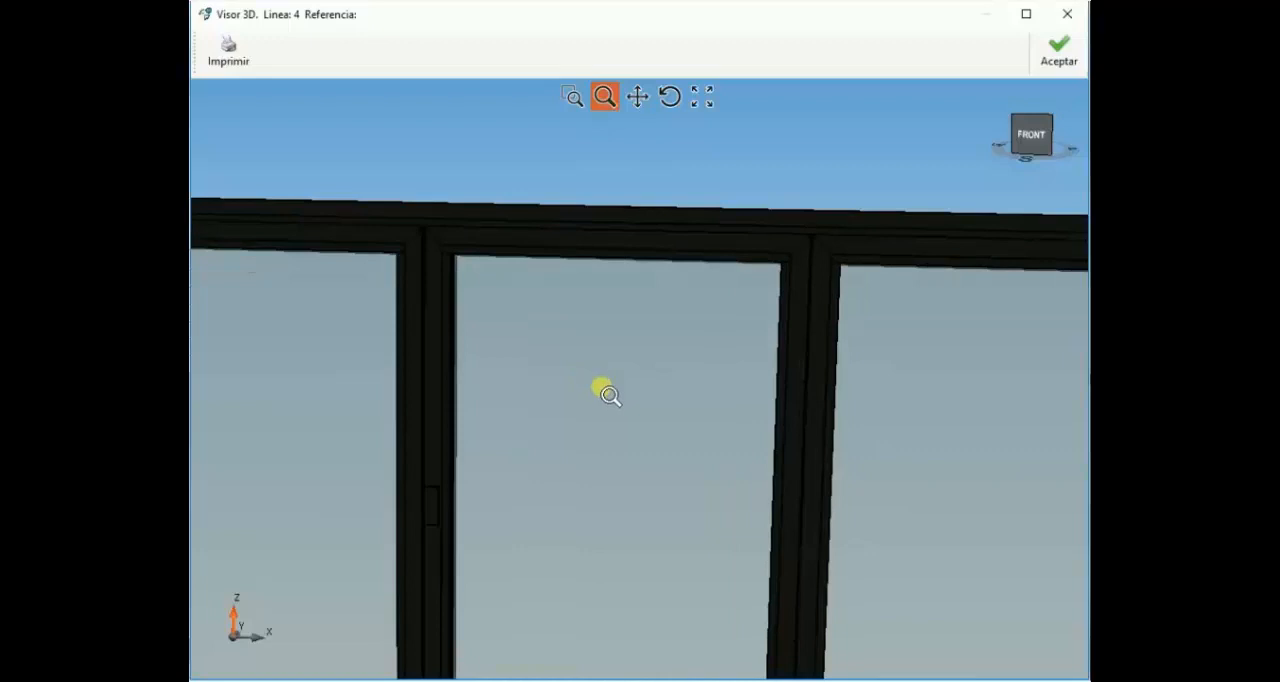
scroll(603, 392, up, 5)
scroll(603, 393, down, 4)
scroll(605, 393, down, 6)
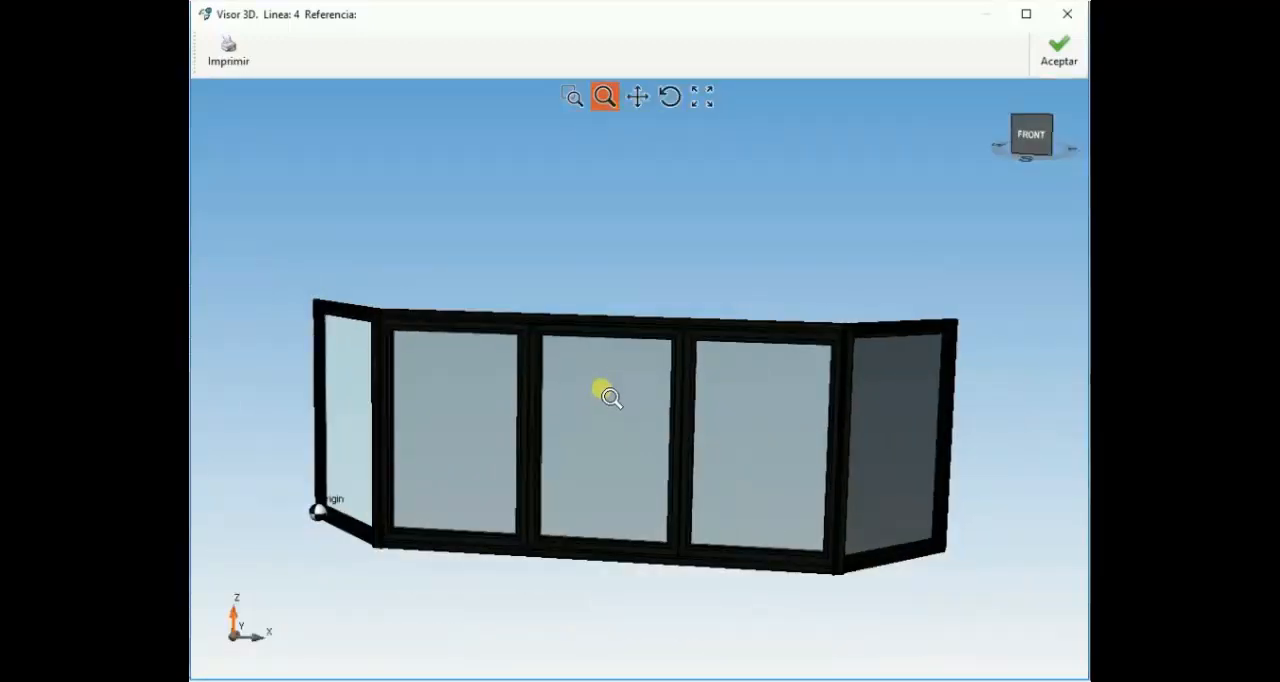
Step: Open the print settings for the 3D view and check the available Tipo de Impresión options
click(237, 62)
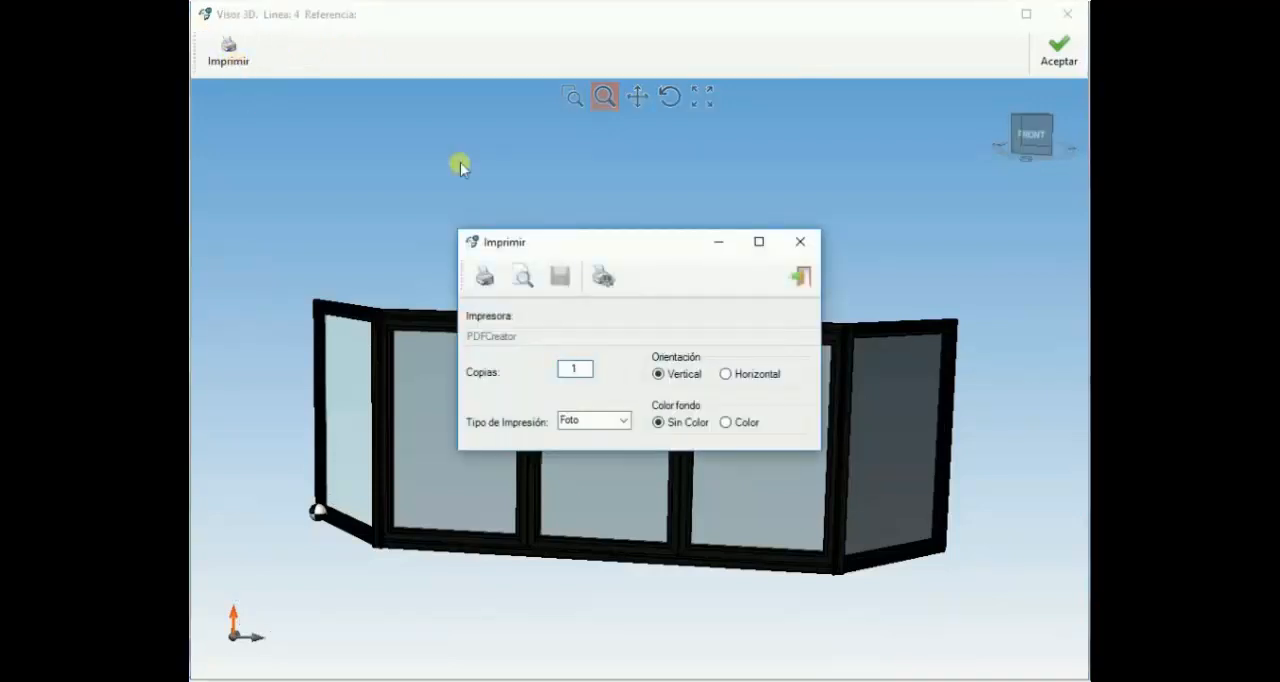
click(598, 421)
click(626, 421)
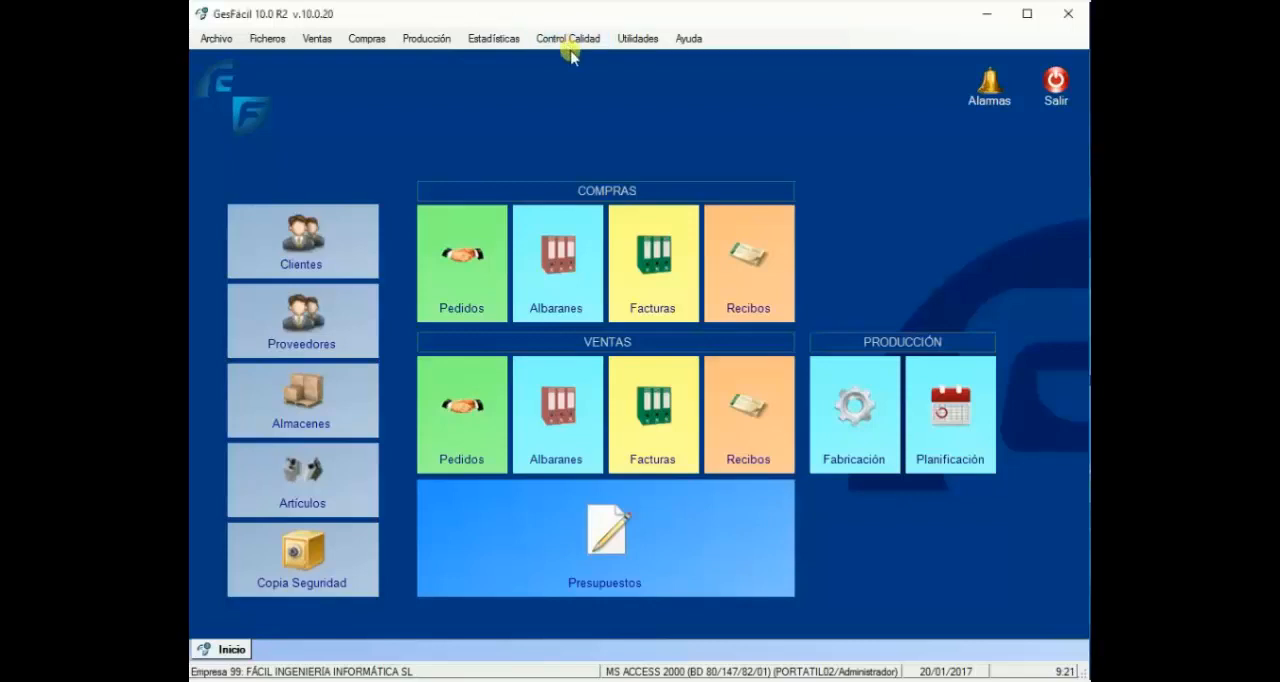
Step: Open the Etiqueta de Eficiencia Energética configuration and switch the window type to Ventana de TEJADO
click(575, 40)
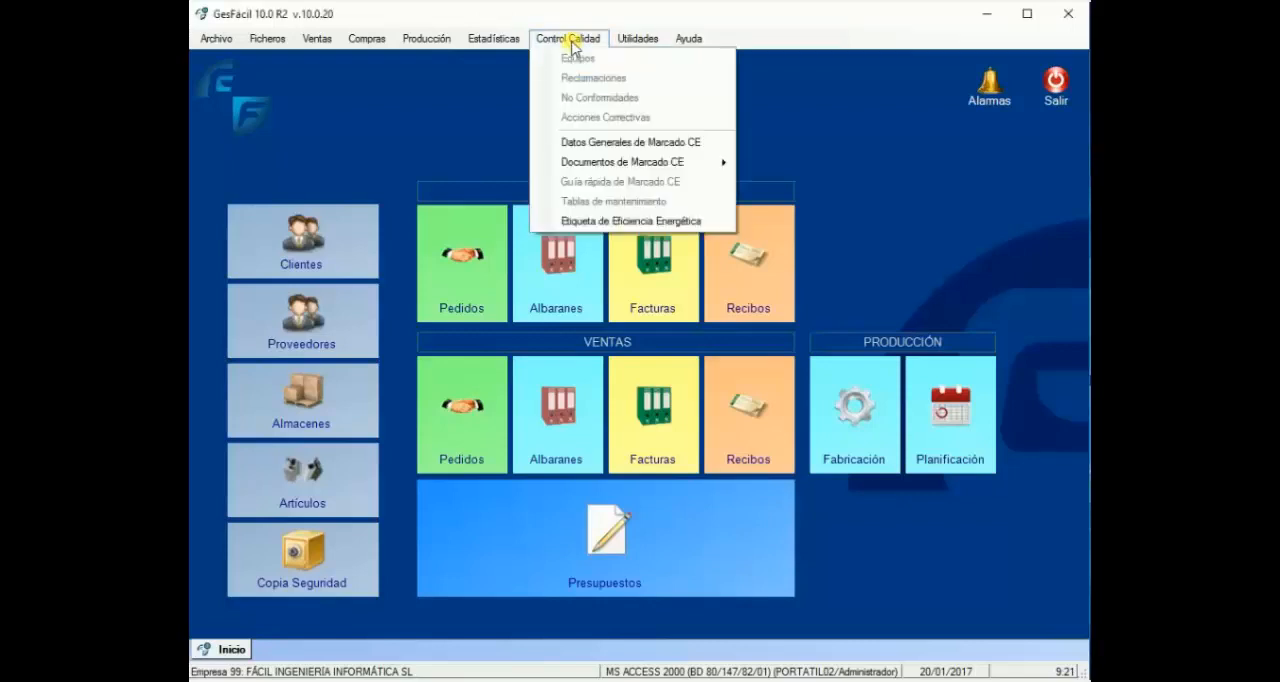
click(595, 224)
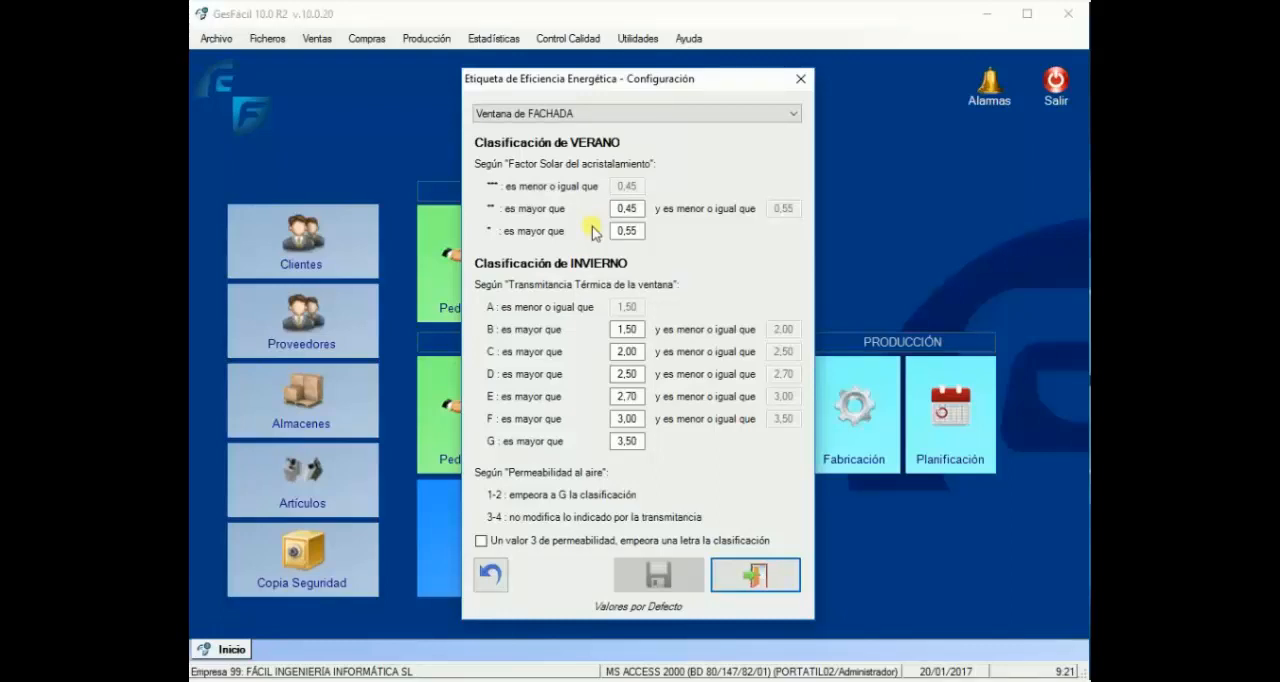
click(625, 114)
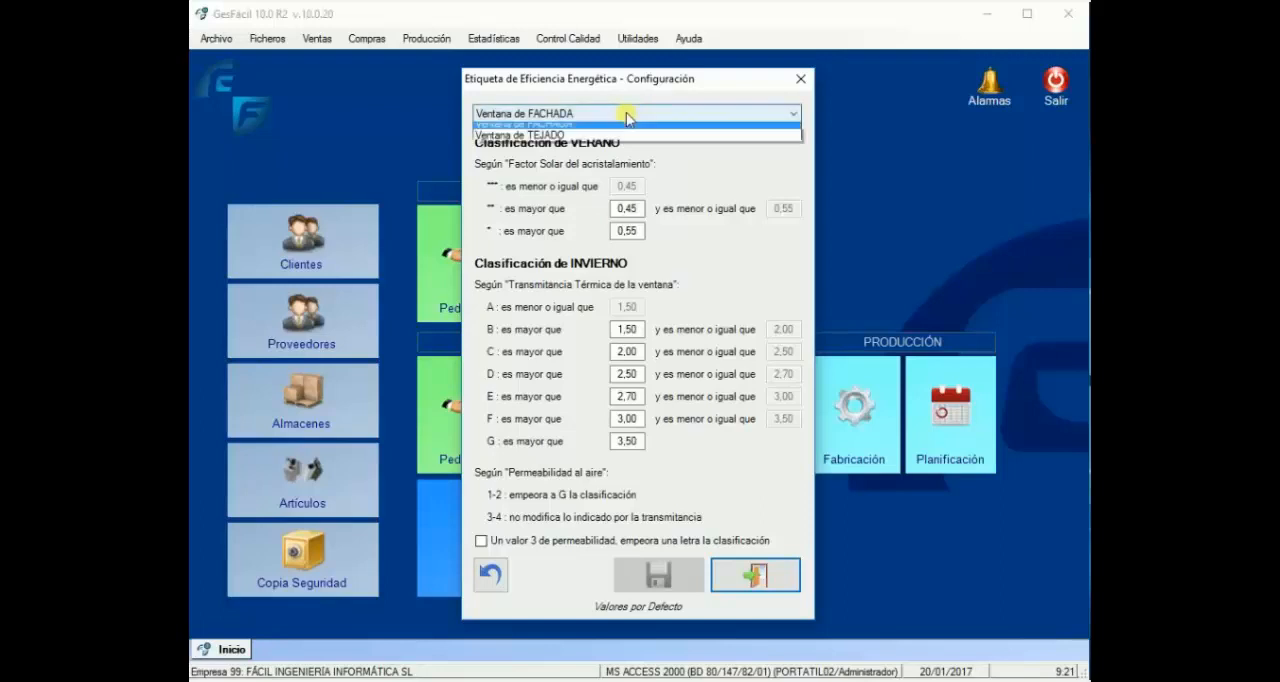
click(572, 141)
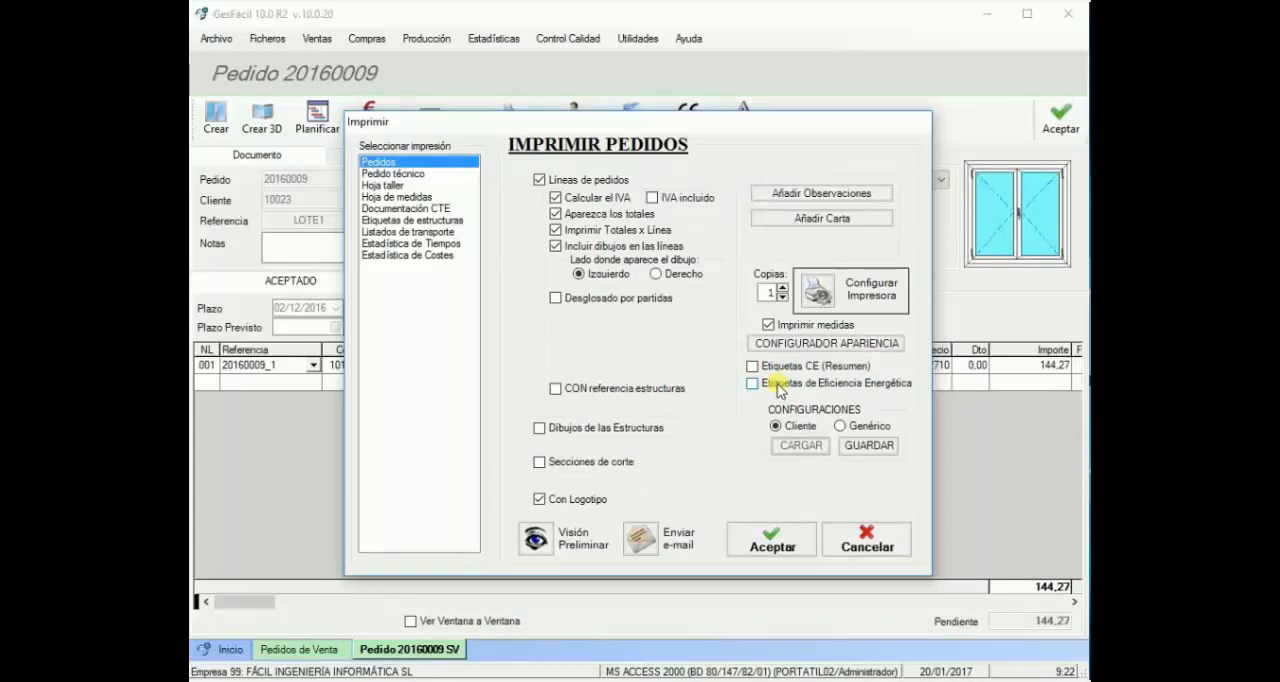
Step: Include Etiquetas de Eficiencia Energética in the order printout, checking the matching option under Etiquetas de estructuras, and preview the order
click(770, 388)
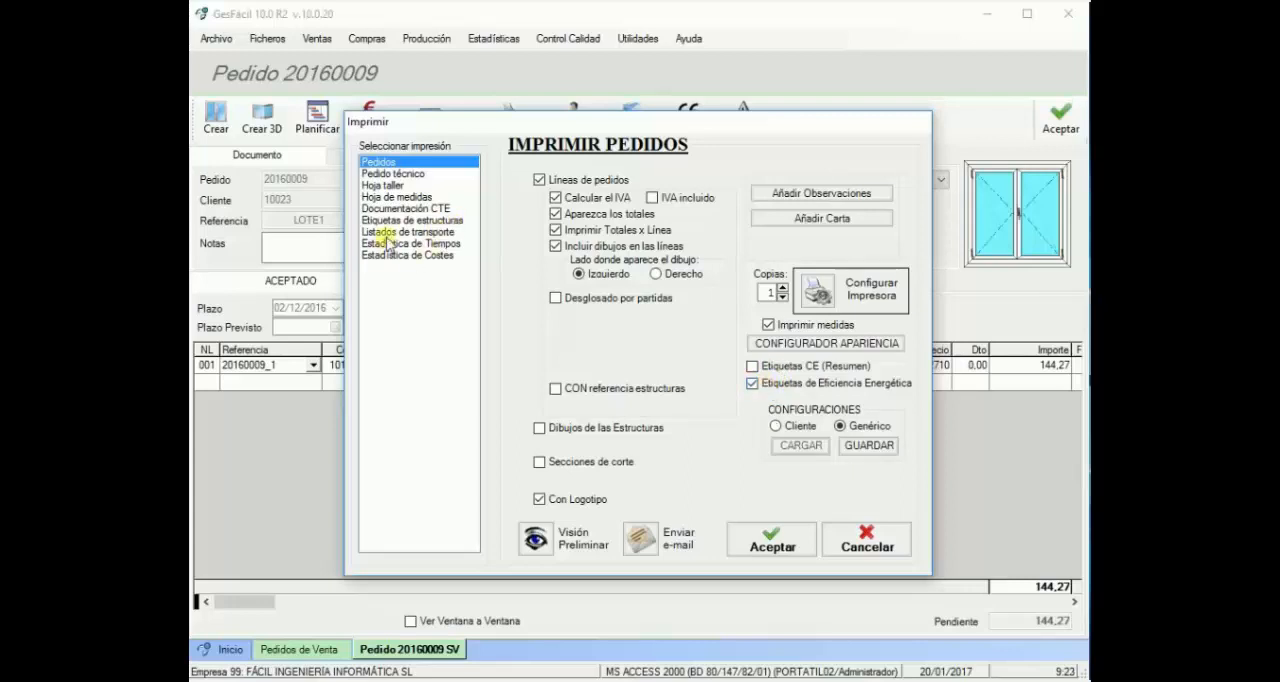
click(390, 221)
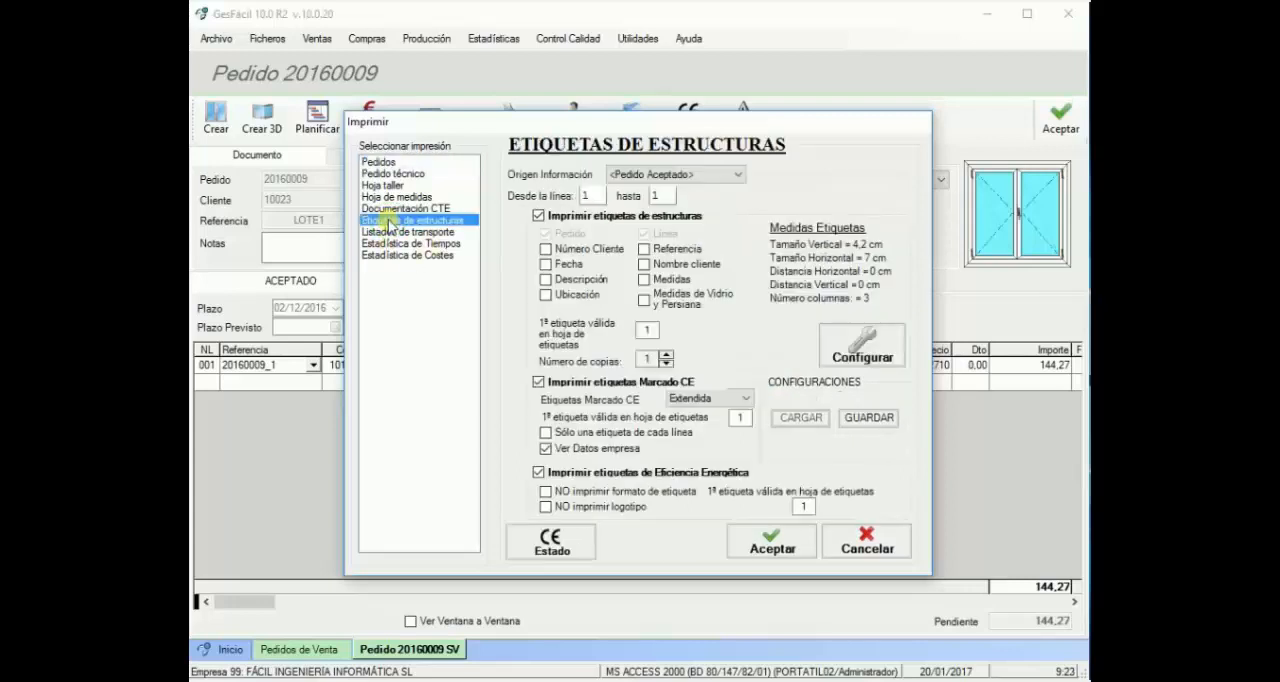
click(572, 474)
click(568, 474)
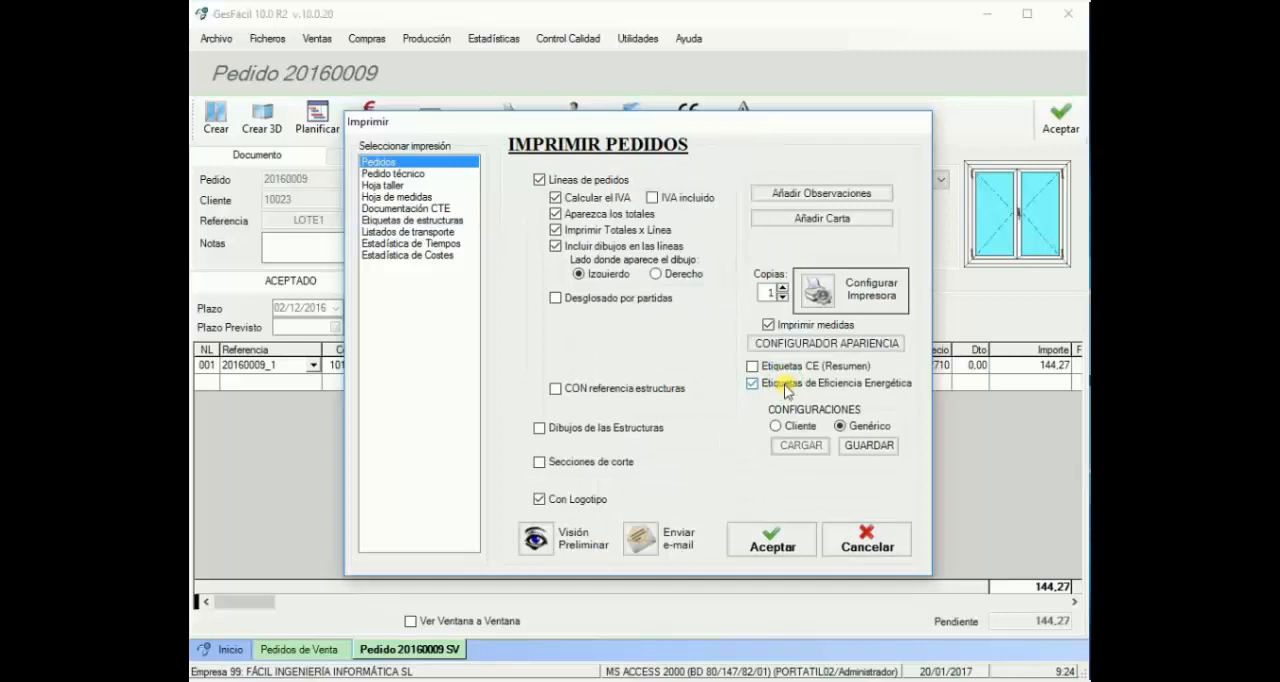
click(536, 540)
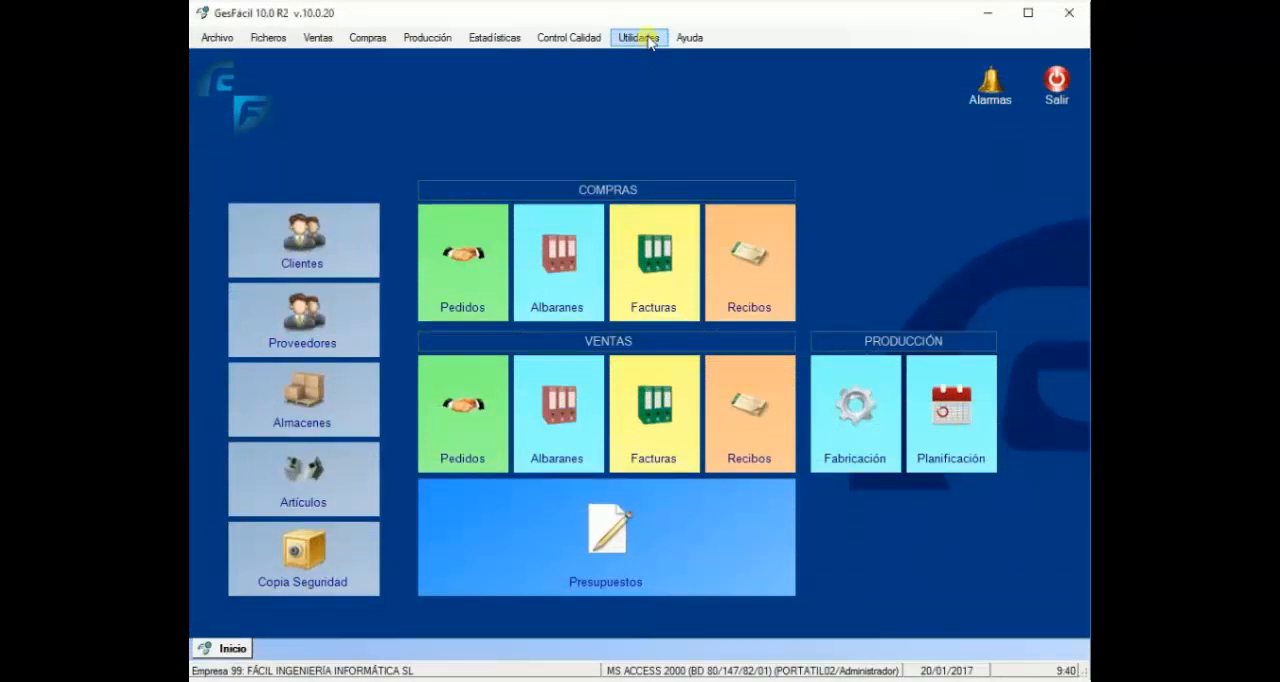
Step: Open the supplier cost price import and load precios perfiles.xls from the gesfacil folder as its source
click(650, 40)
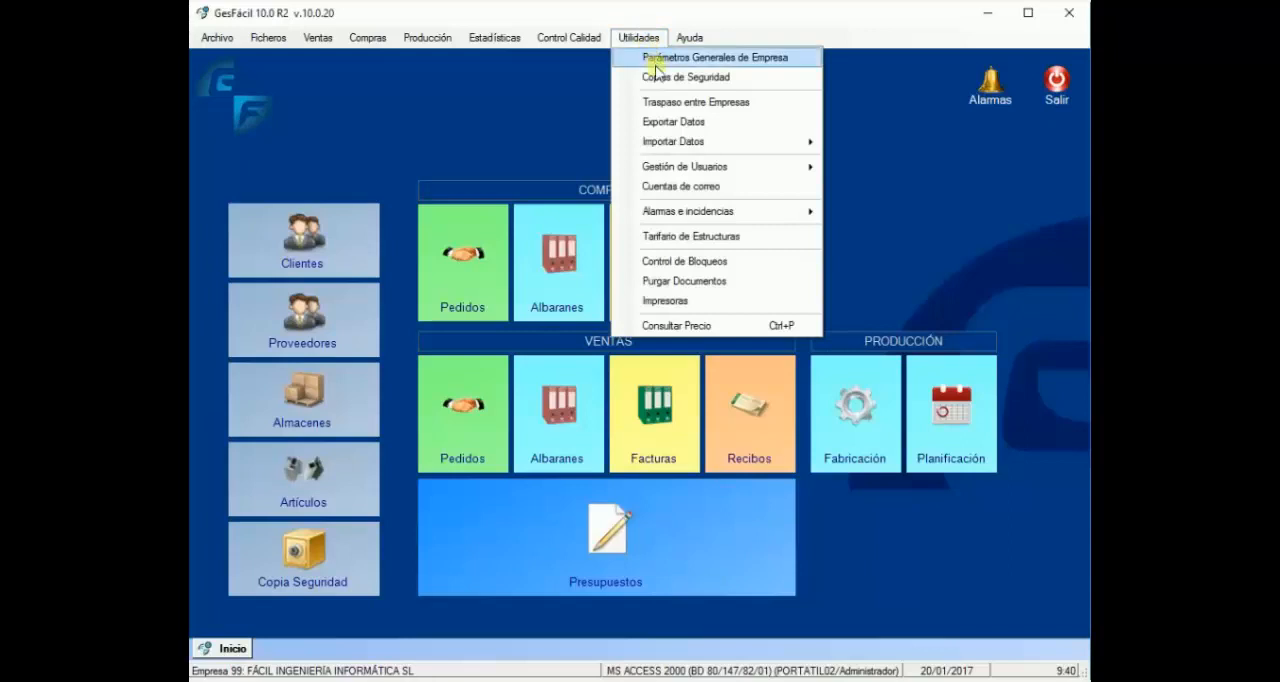
mouse_move(685, 141)
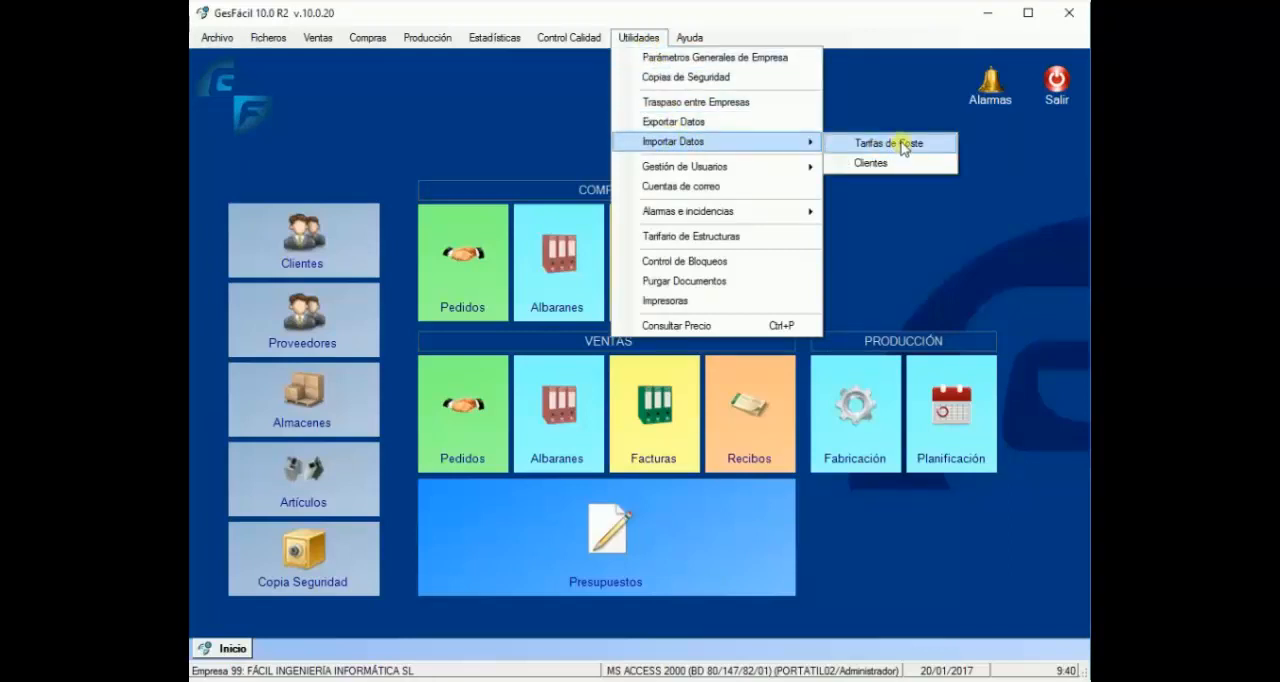
click(901, 146)
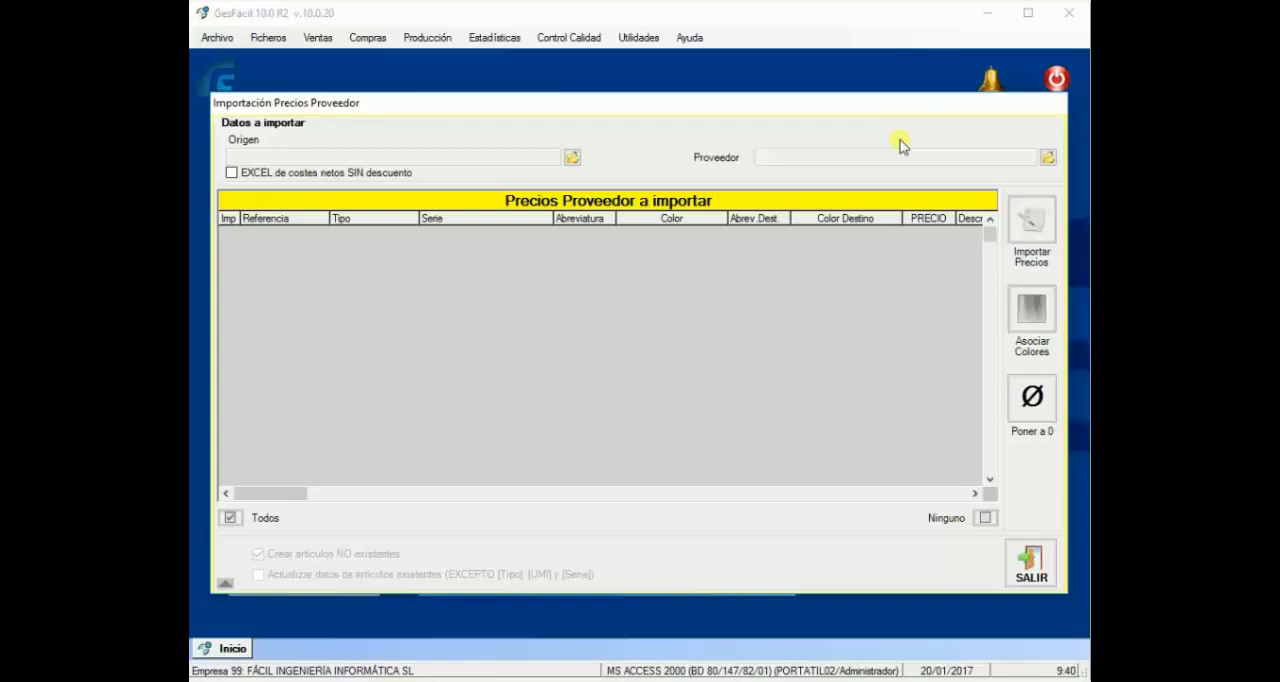
click(571, 157)
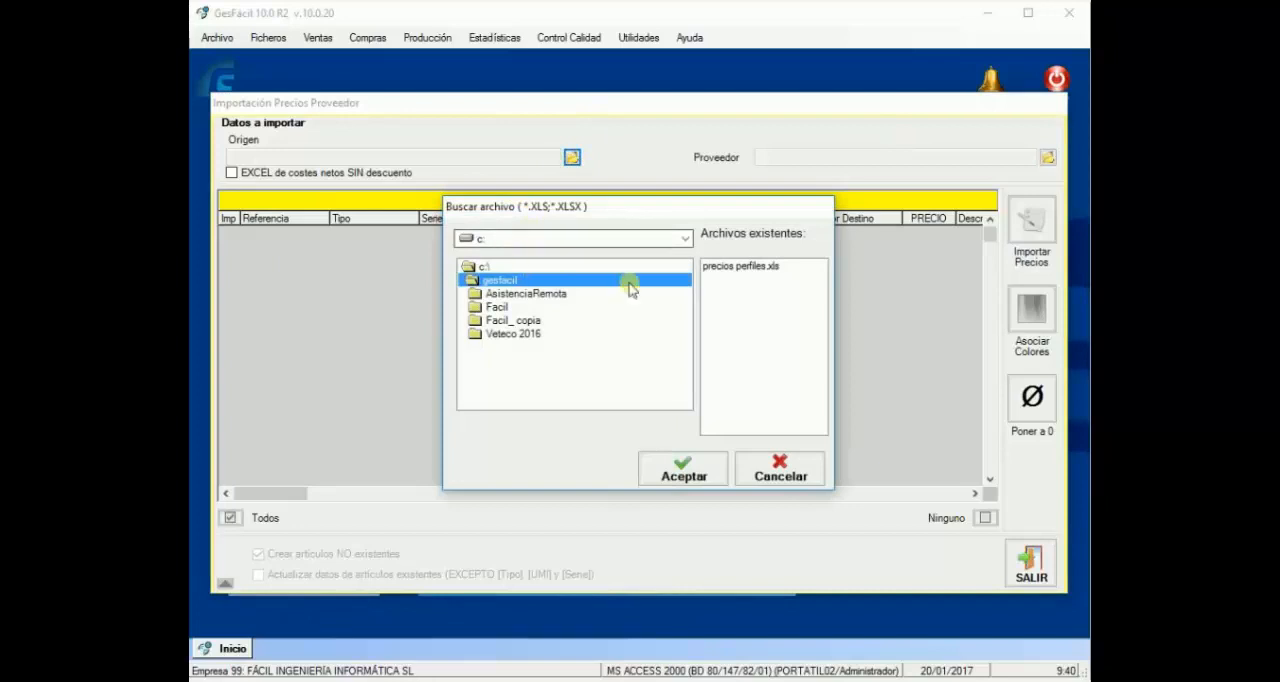
double_click(735, 267)
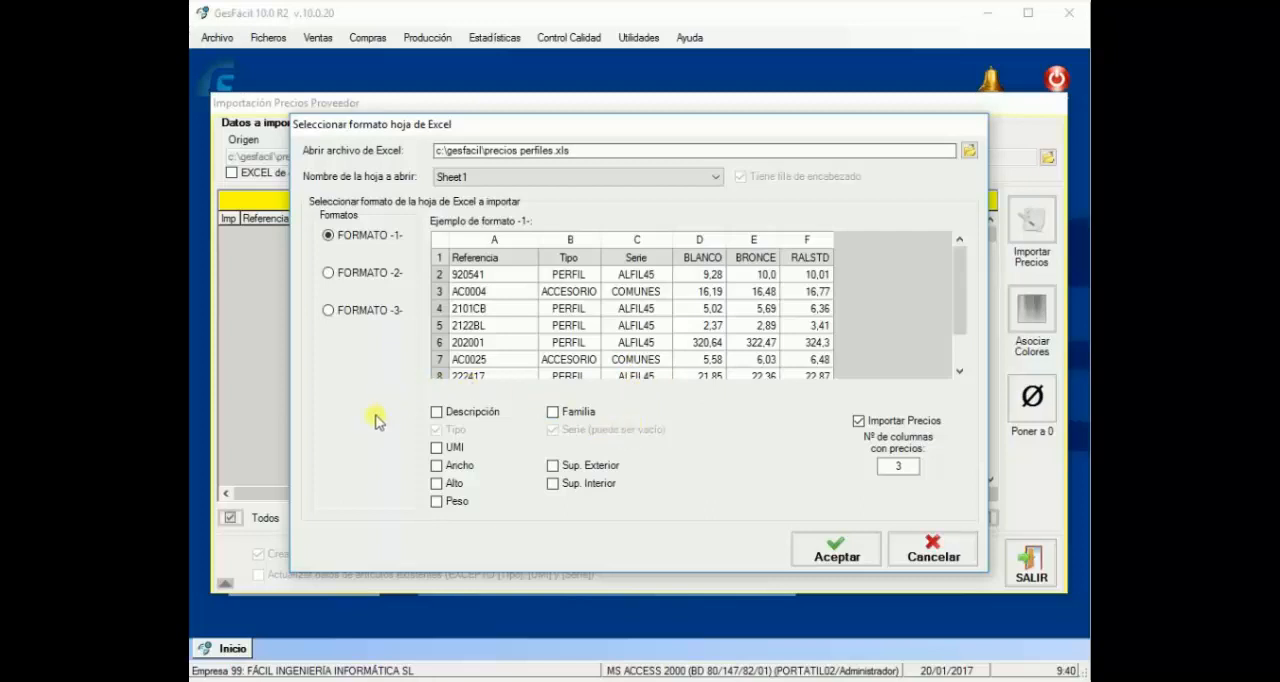
Step: Compare the sample layouts of Excel import FORMATO -2- and FORMATO -3-, and return to FORMATO -1-
click(344, 273)
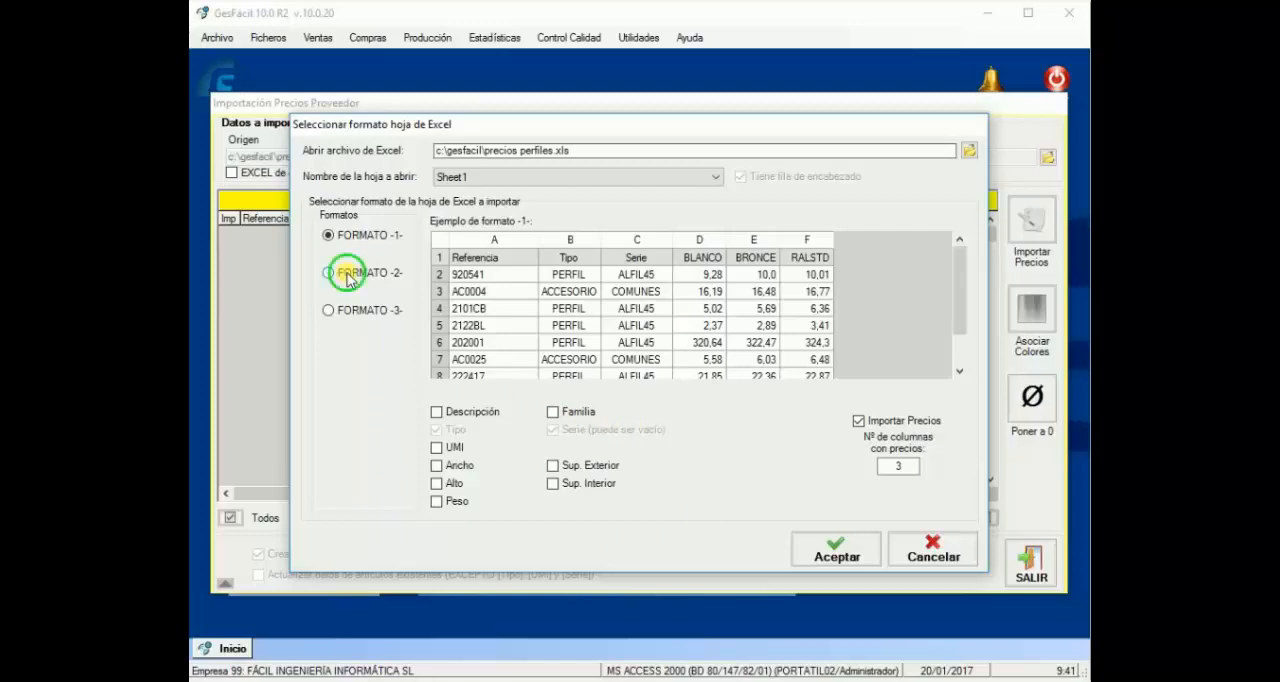
click(348, 312)
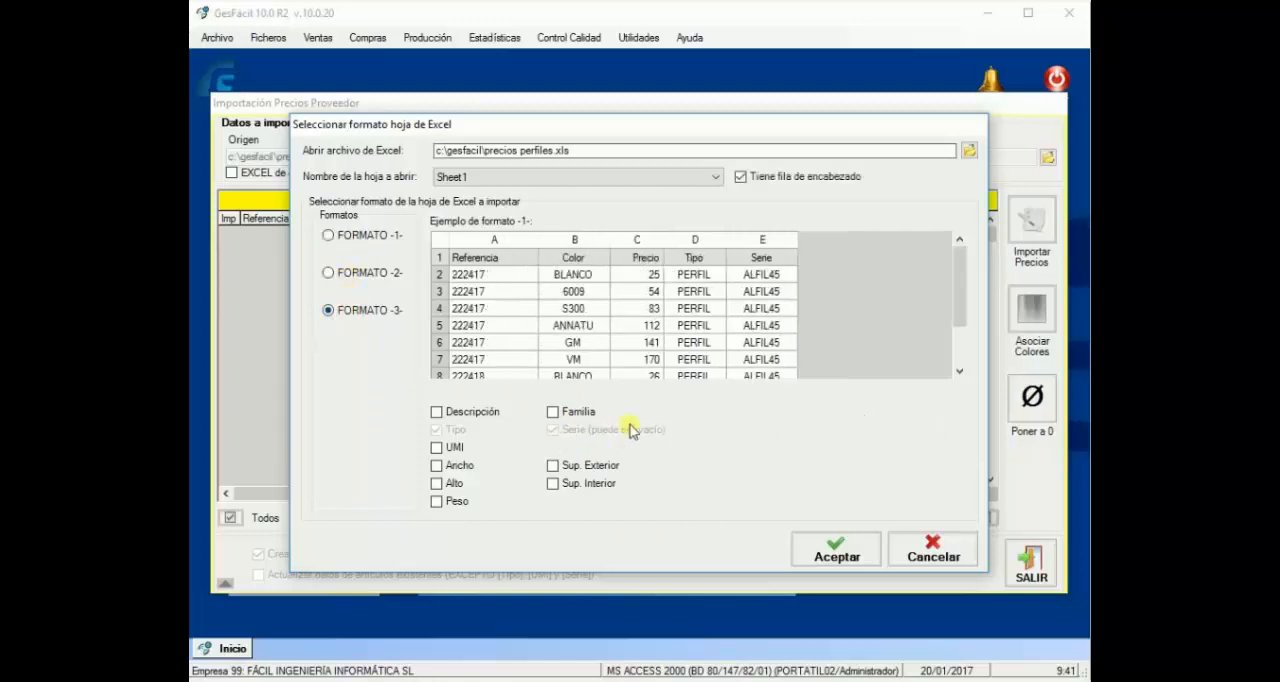
click(357, 236)
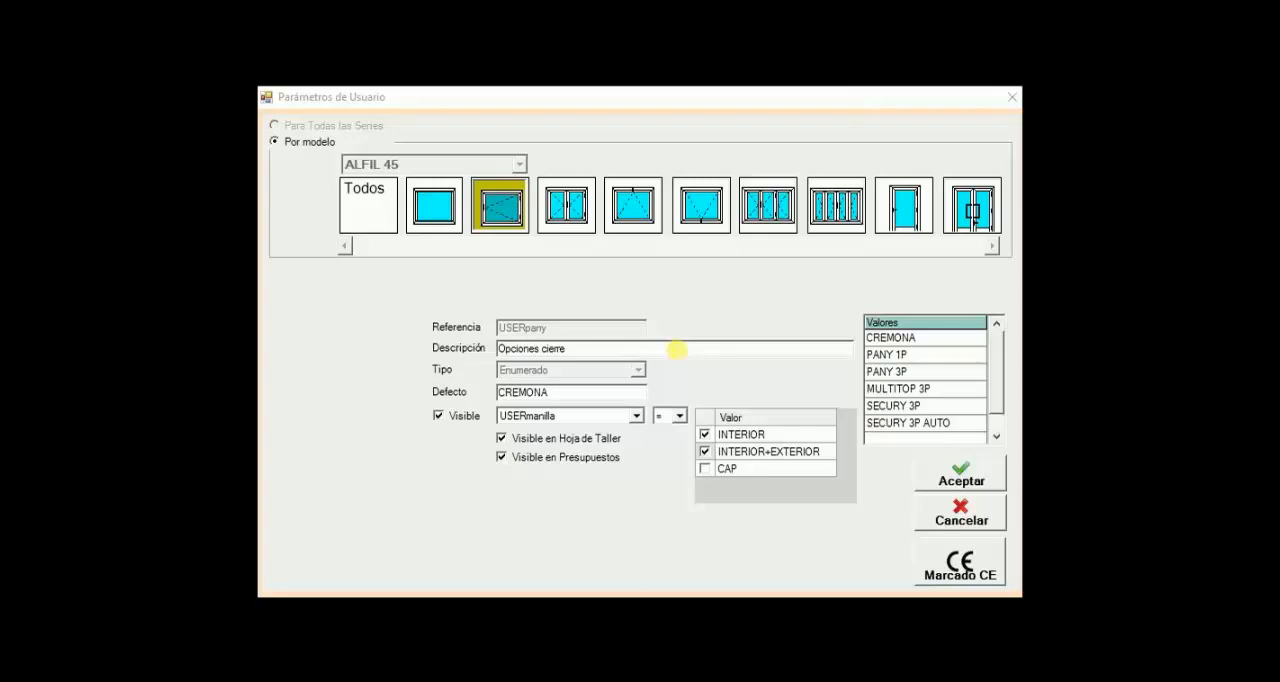
Step: Toggle the INTERIOR+EXTERIOR value in the USERmanilla visibility condition of the Opciones cierre parameter
click(706, 455)
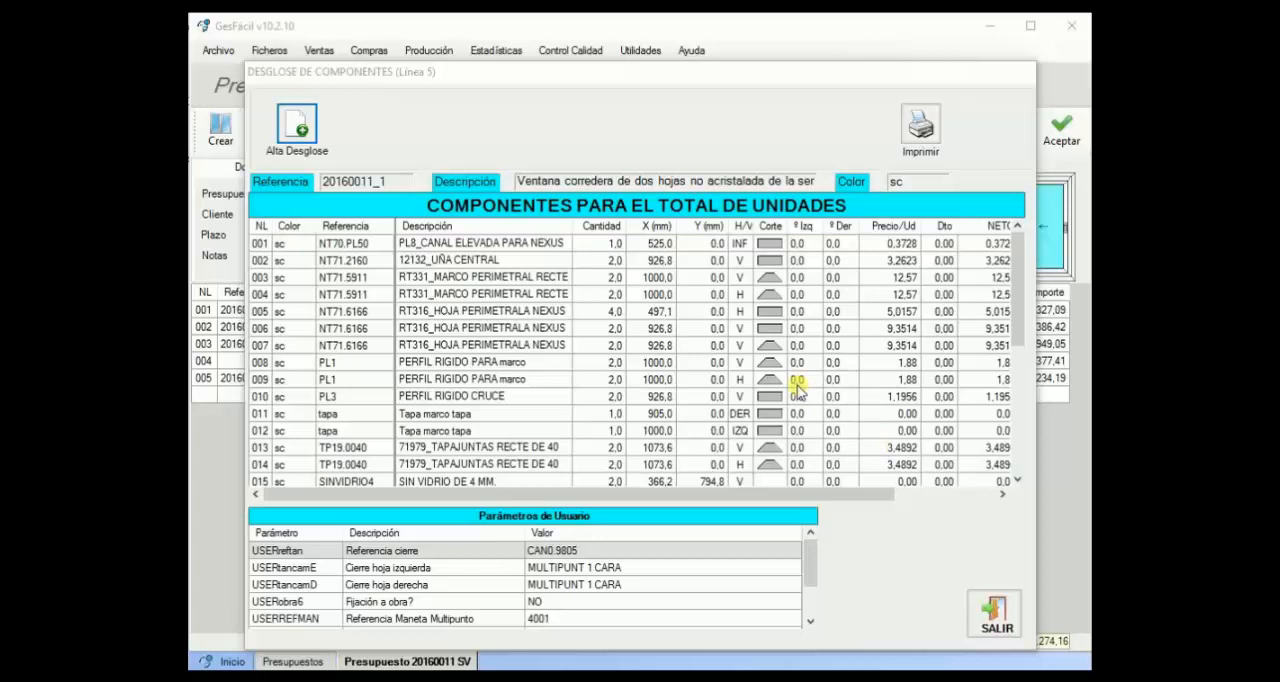
Step: Delete component rows 006, 009 and 013 together from the component breakdown of quote line 5
click(344, 335)
ctrl+click(340, 378)
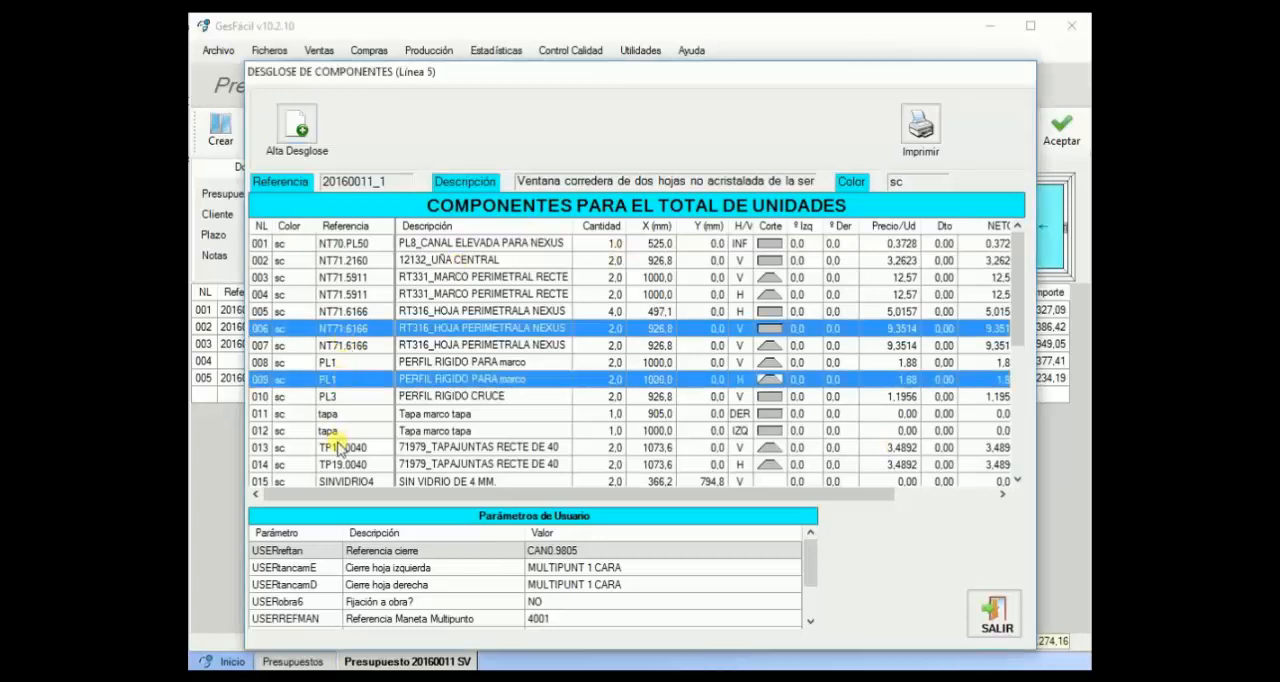
ctrl+click(338, 447)
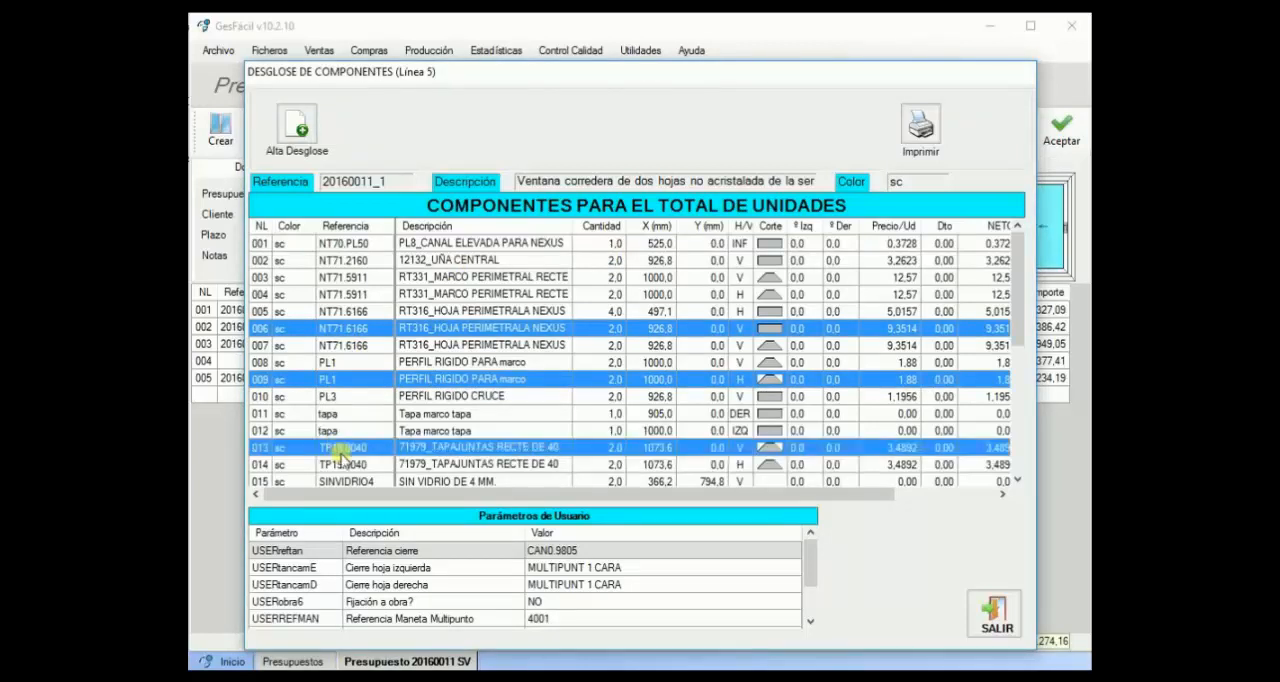
right_click(348, 451)
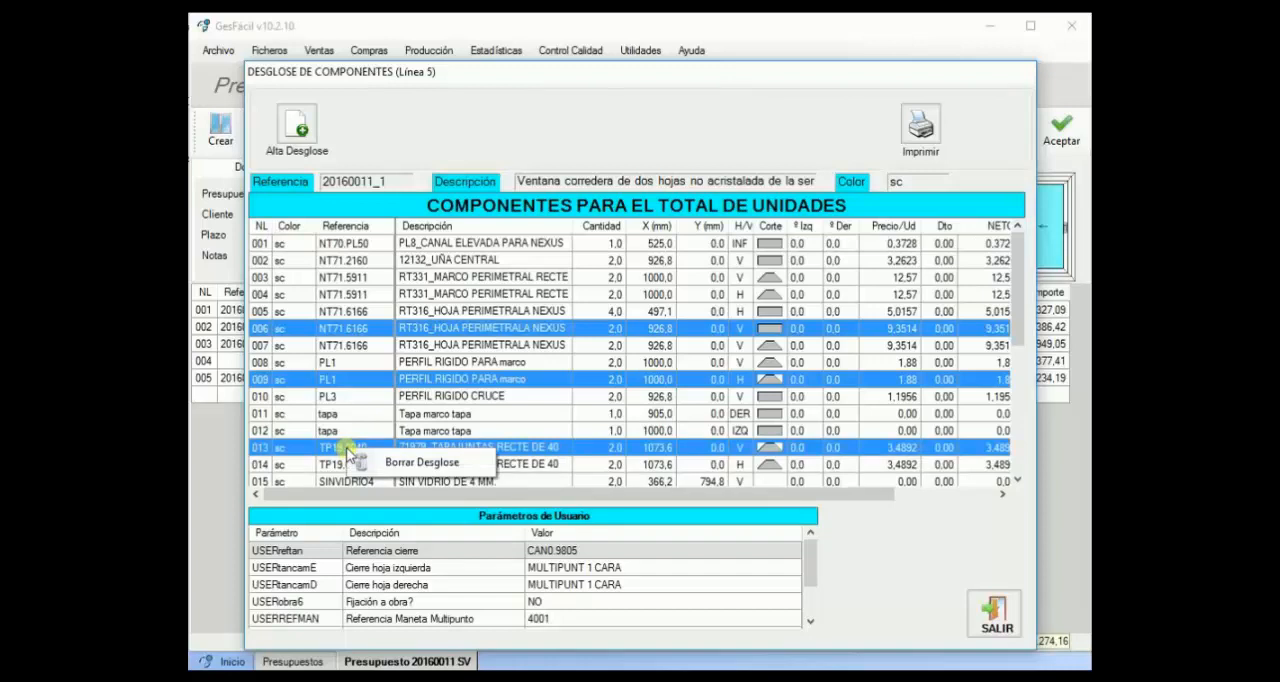
click(421, 463)
click(655, 429)
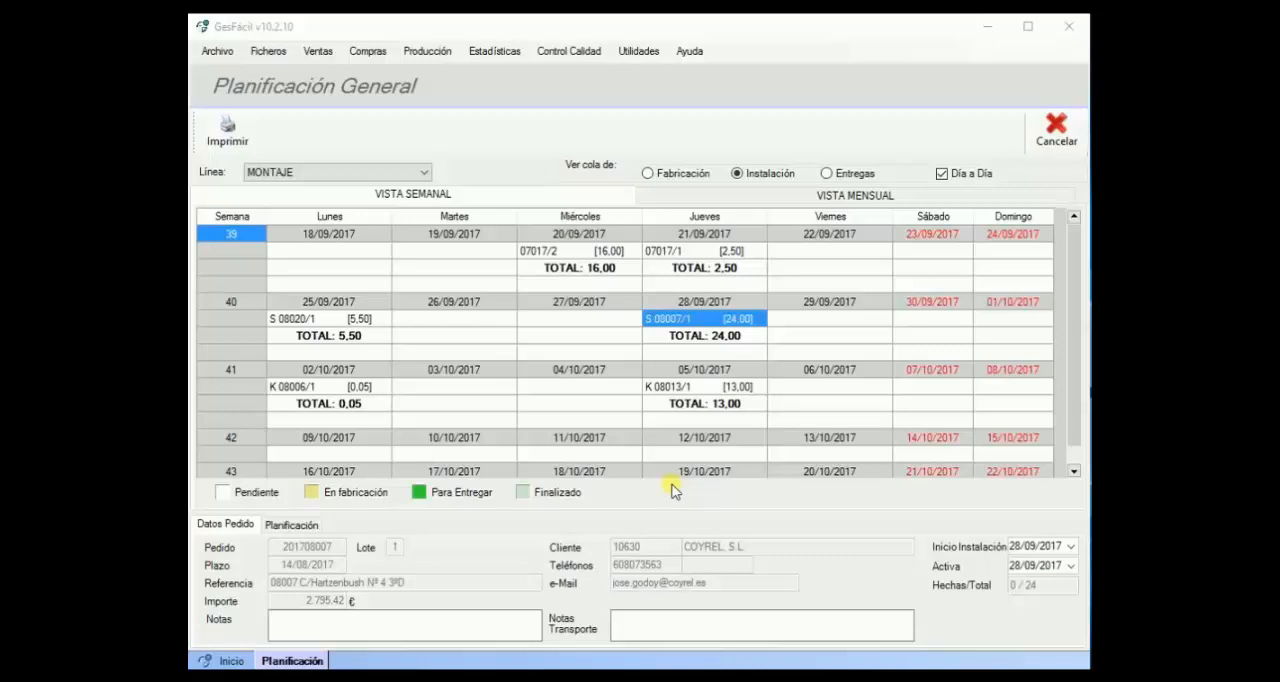
Step: Check the Inicio Instalación and Activa date calendars of the installation planned for 28/09/2017
click(1071, 548)
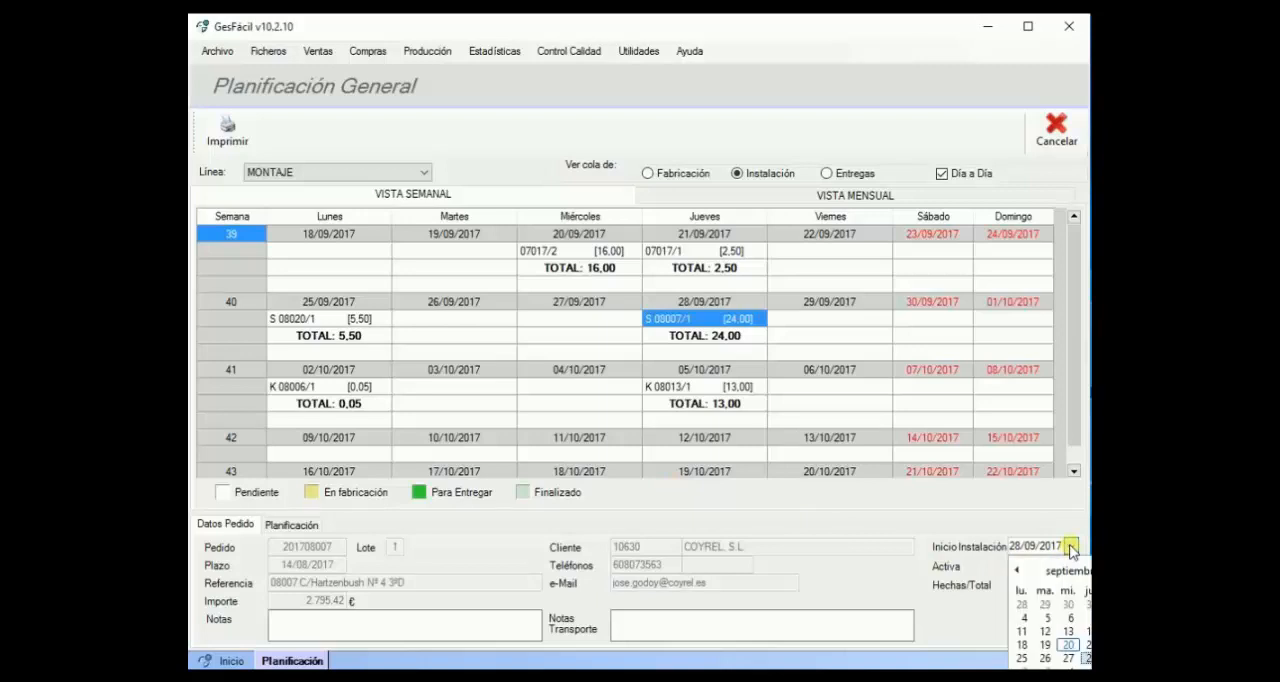
click(992, 575)
click(1071, 566)
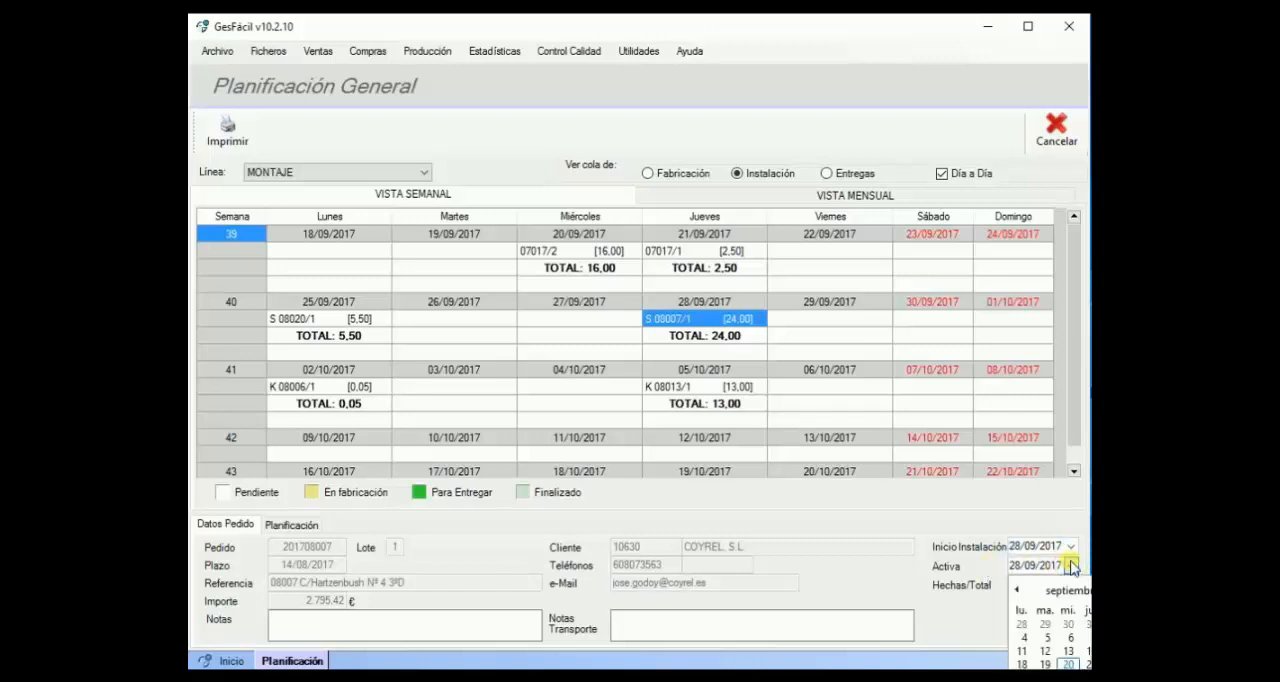
Step: Toggle the Día a Día display of the installation queue off and on to compare the weekly planning views
click(941, 175)
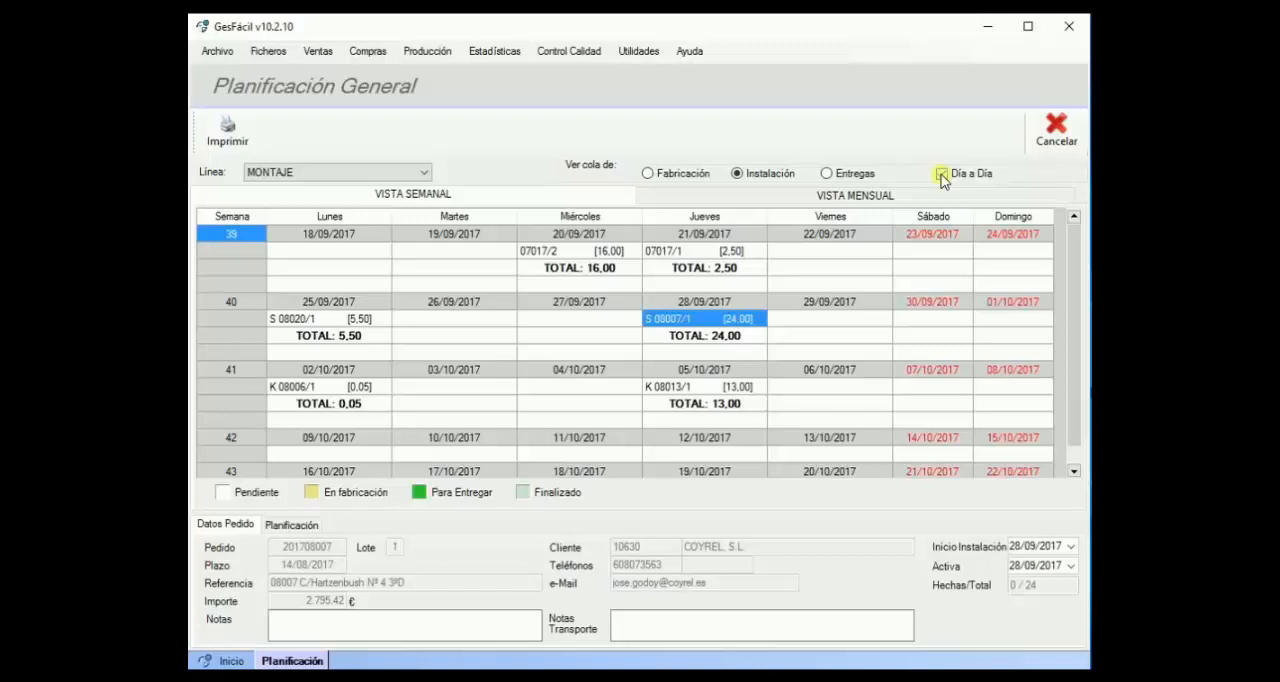
click(943, 174)
click(943, 175)
click(943, 174)
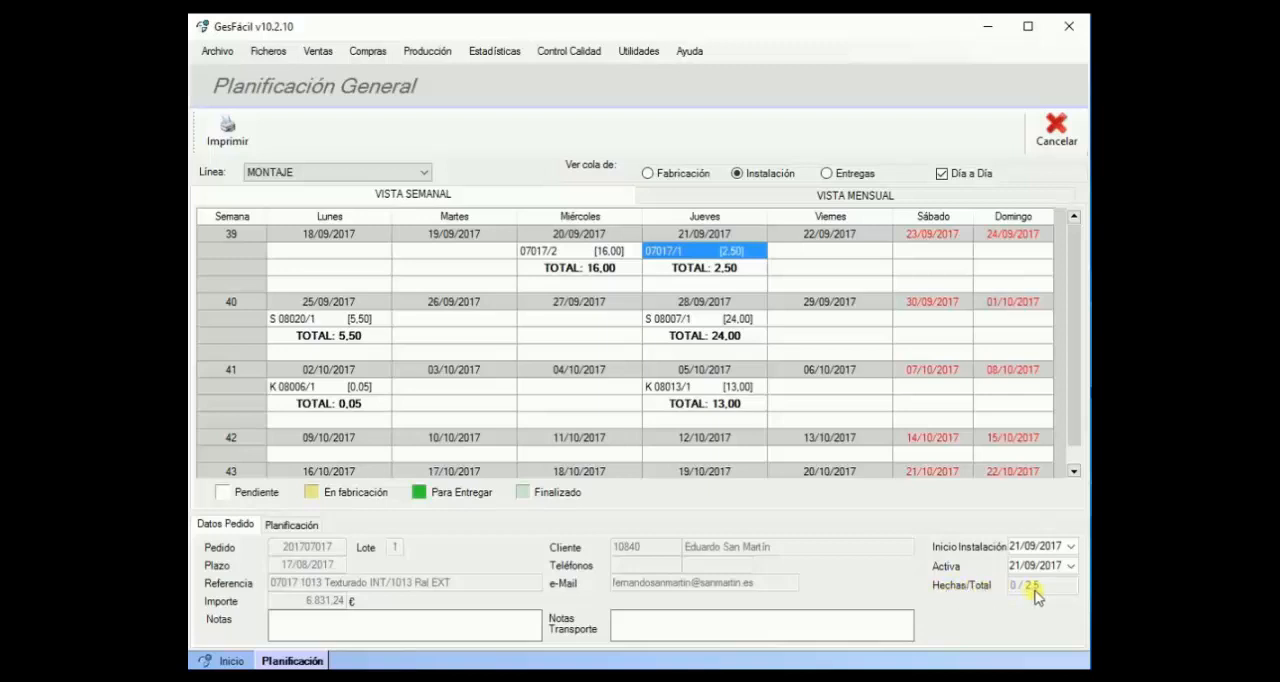
Step: Locate the editable Notas Transporte and Notas fields of the installation planned for 21/09/2017
click(643, 630)
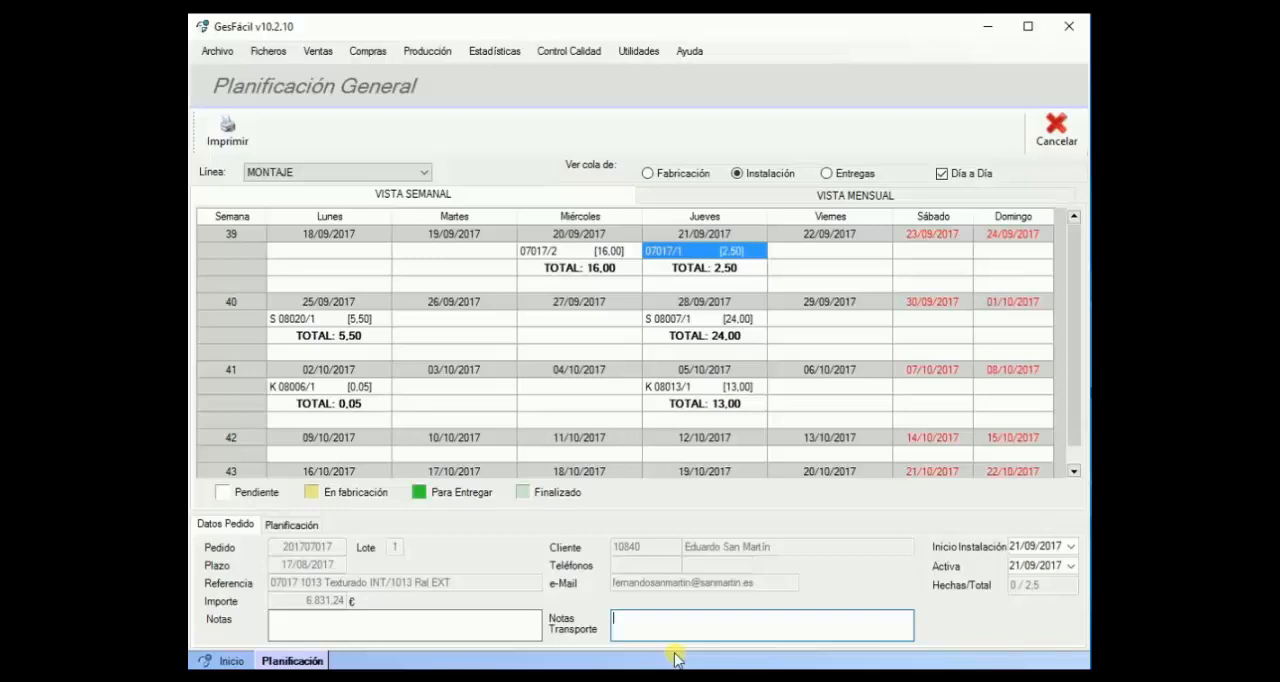
click(374, 632)
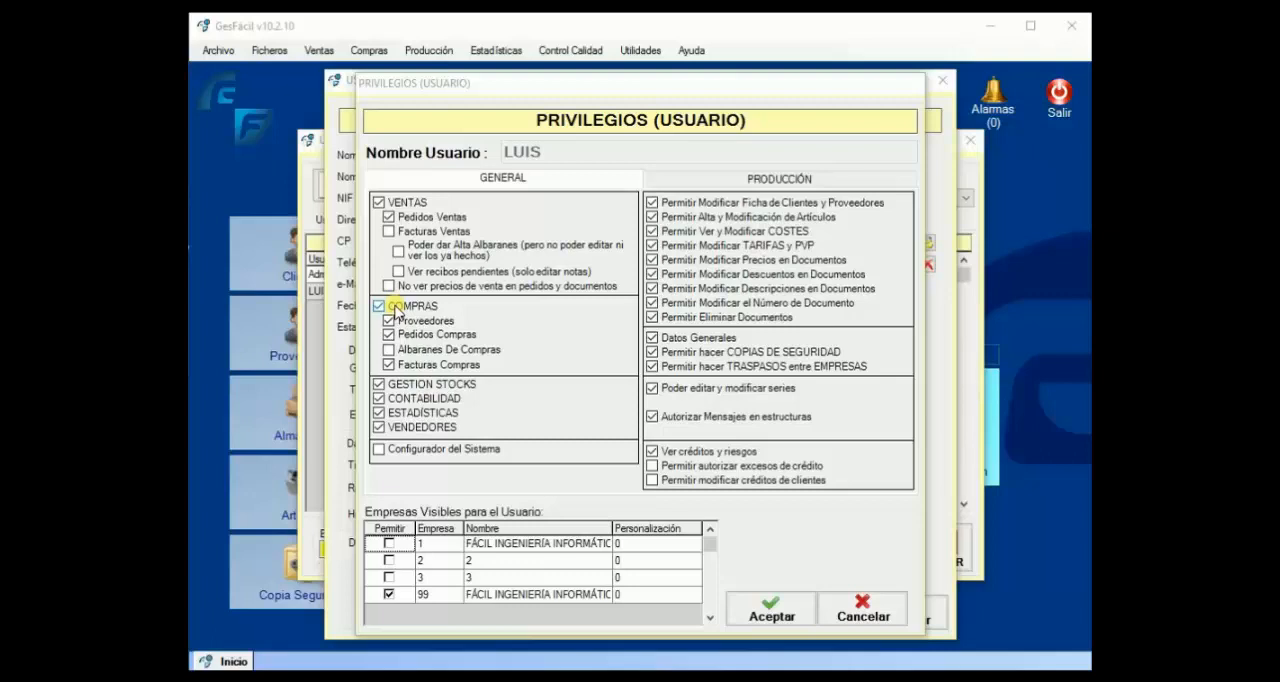
Step: Grant the user the Poder dar Alta Albaranes privilege under VENTAS, without permission to edit or view existing ones
click(414, 249)
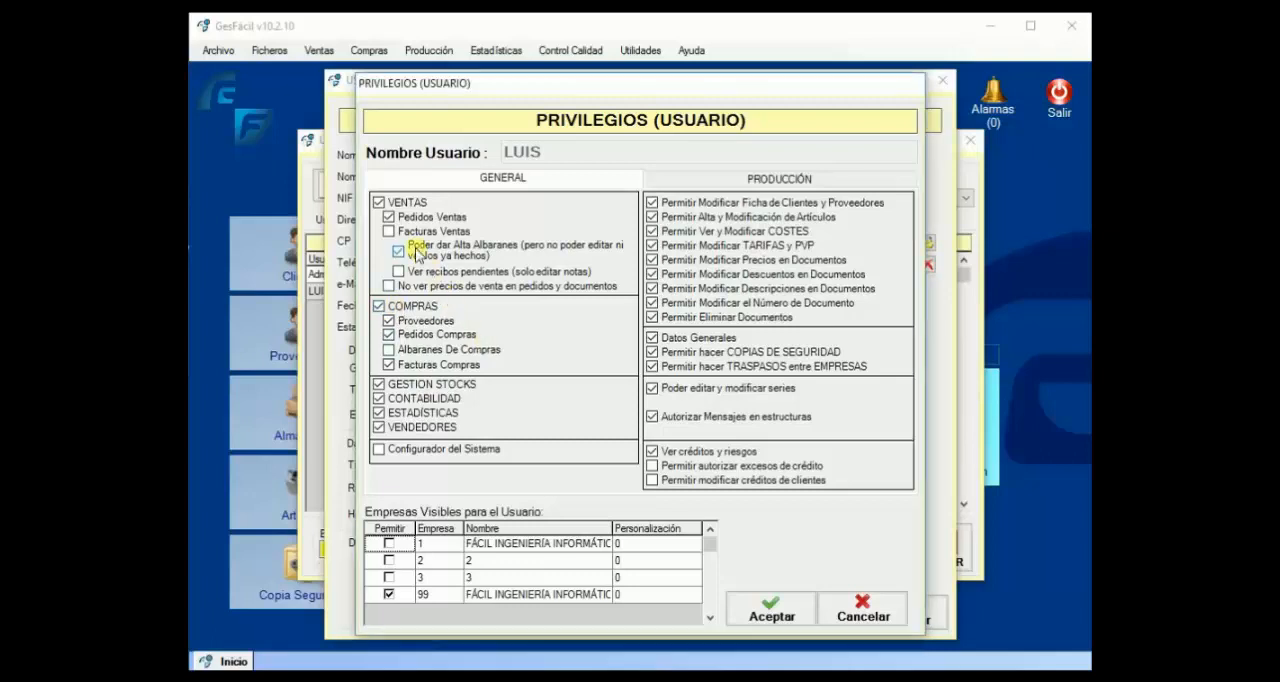